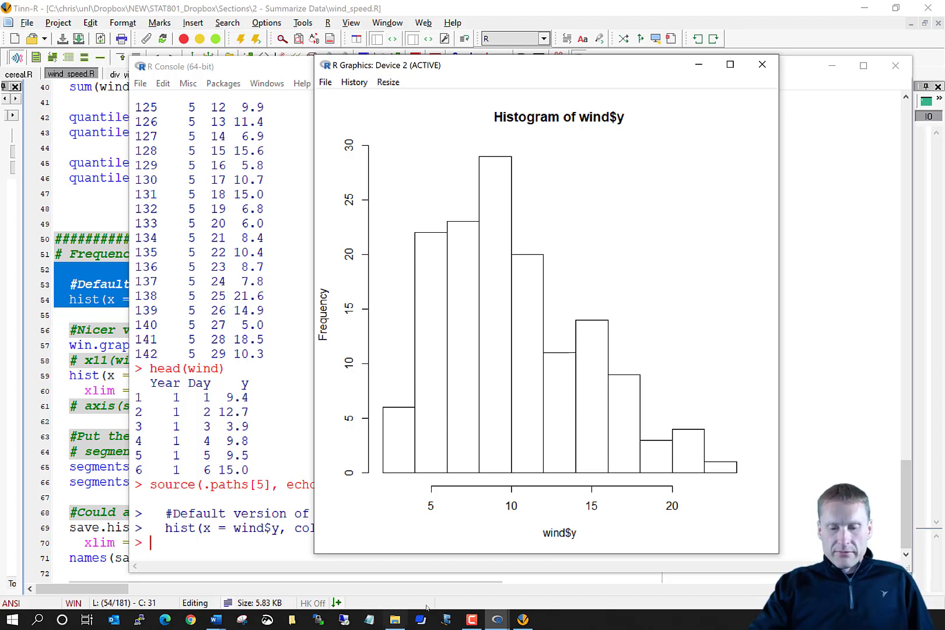
Step: Switch to GraphicalSummary-2.docx in Word and review the default histogram of wind$y and the code for the nicer plot
{"action": "mouse_move", "coordinate": [217, 626]}
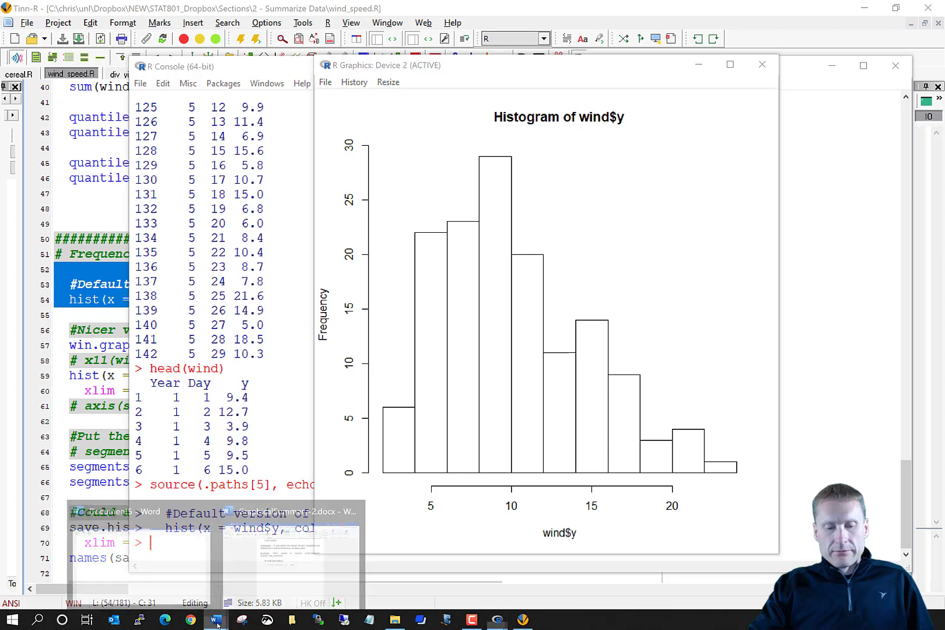
{"action": "left_click", "coordinate": [275, 557]}
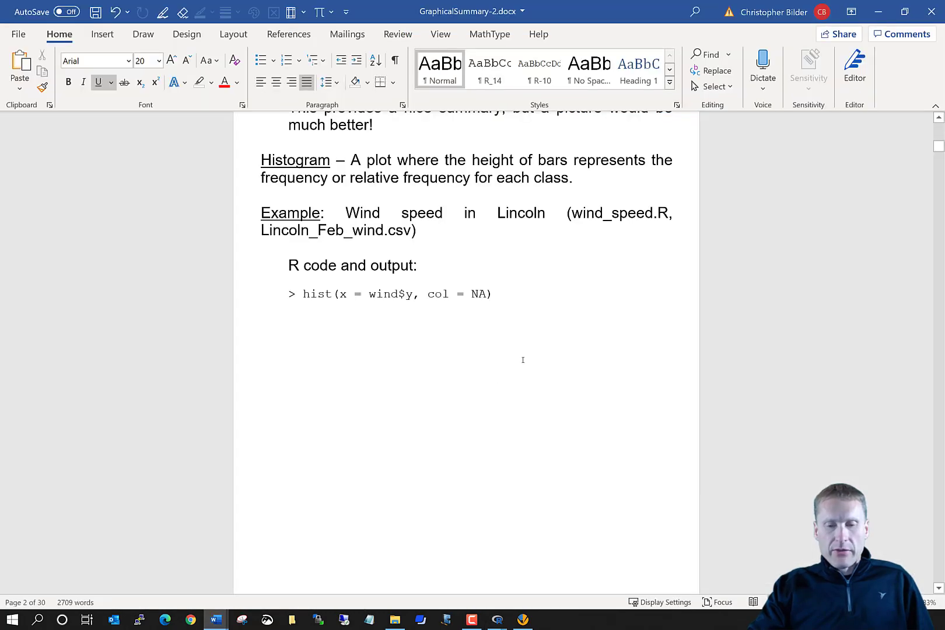
{"action": "scroll", "coordinate": [523, 360], "scroll_direction": "down", "scroll_amount": 15}
{"action": "scroll", "coordinate": [599, 369], "scroll_direction": "up", "scroll_amount": 5}
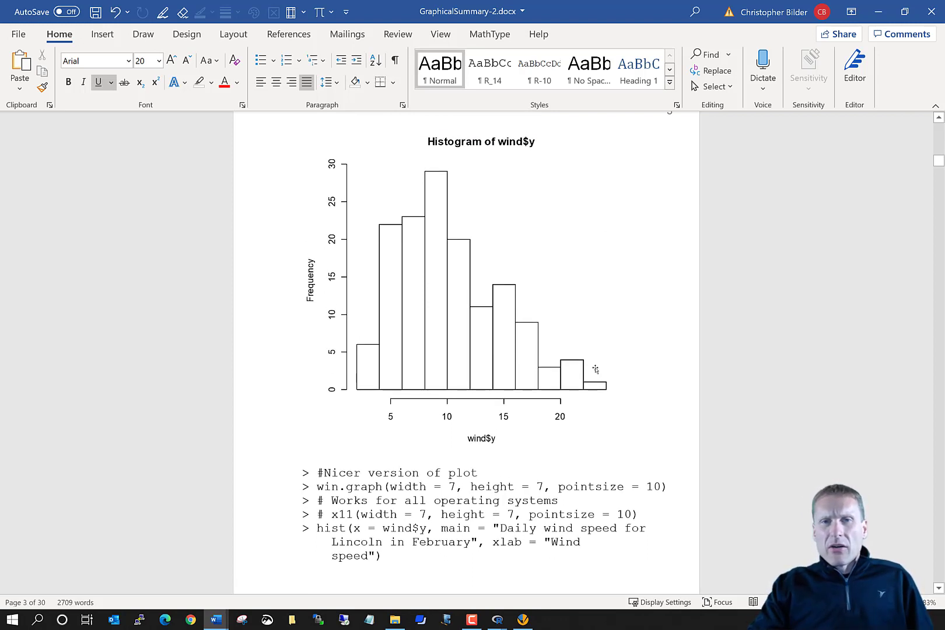
{"action": "scroll", "coordinate": [561, 507], "scroll_direction": "down", "scroll_amount": 2}
Step: Switch to wind_speed.R in Tinn-R and examine the x, main, xlab and xlim arguments of the nicer plot's hist() call
{"action": "left_click", "coordinate": [523, 619]}
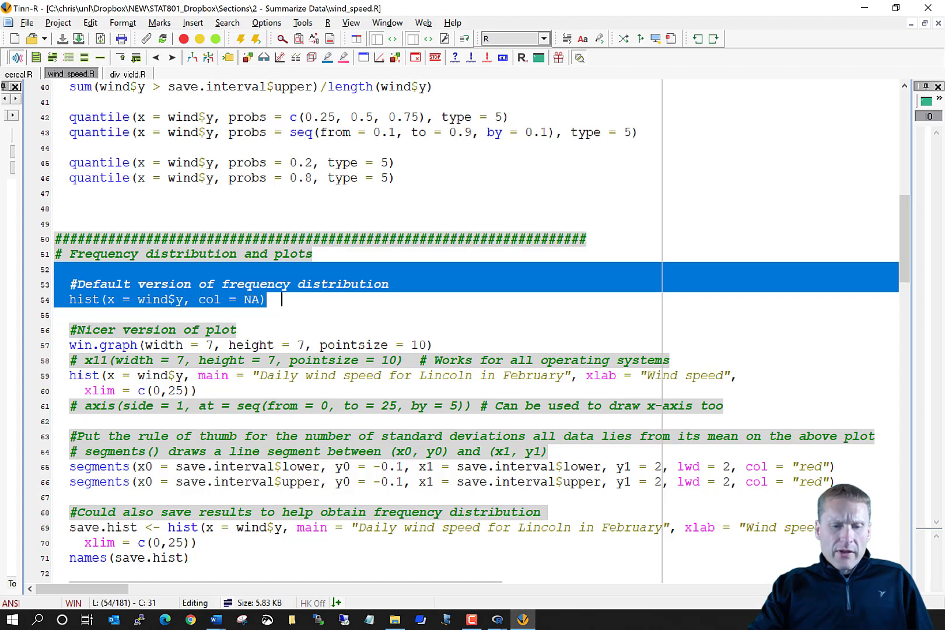
{"action": "double_click", "coordinate": [85, 376]}
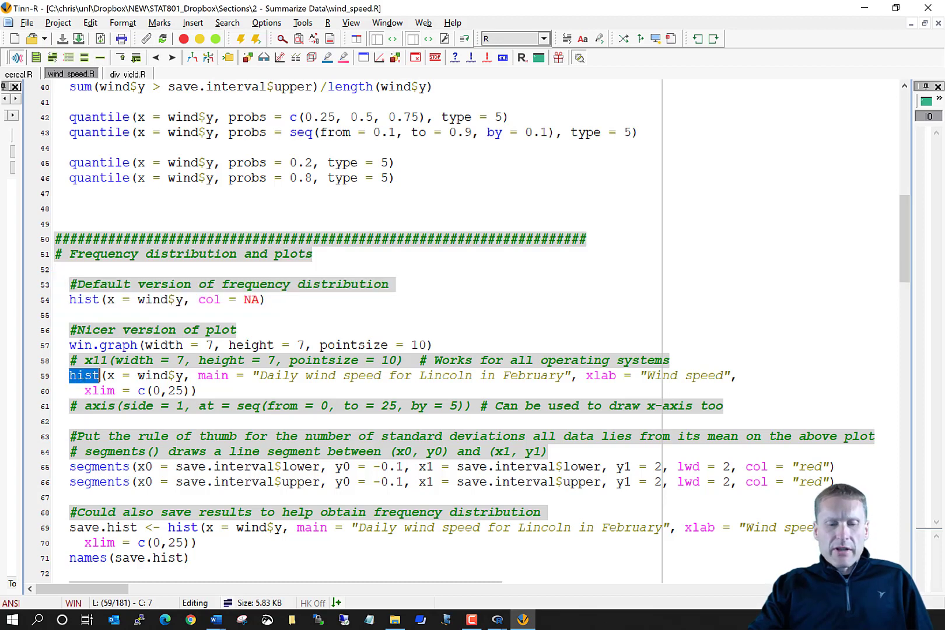
{"action": "left_click_drag", "start_coordinate": [138, 375], "coordinate": [183, 376]}
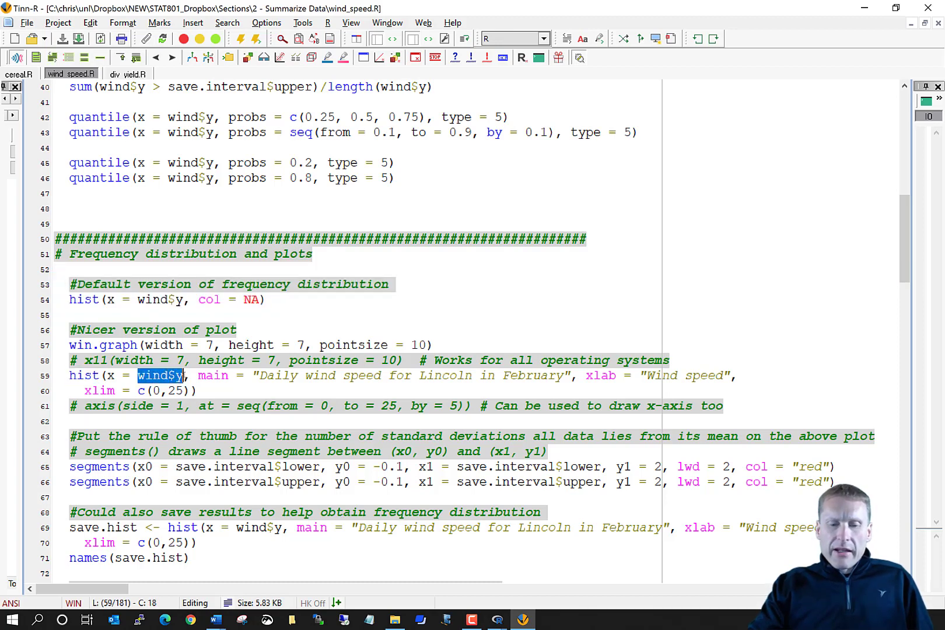
{"action": "double_click", "coordinate": [213, 375]}
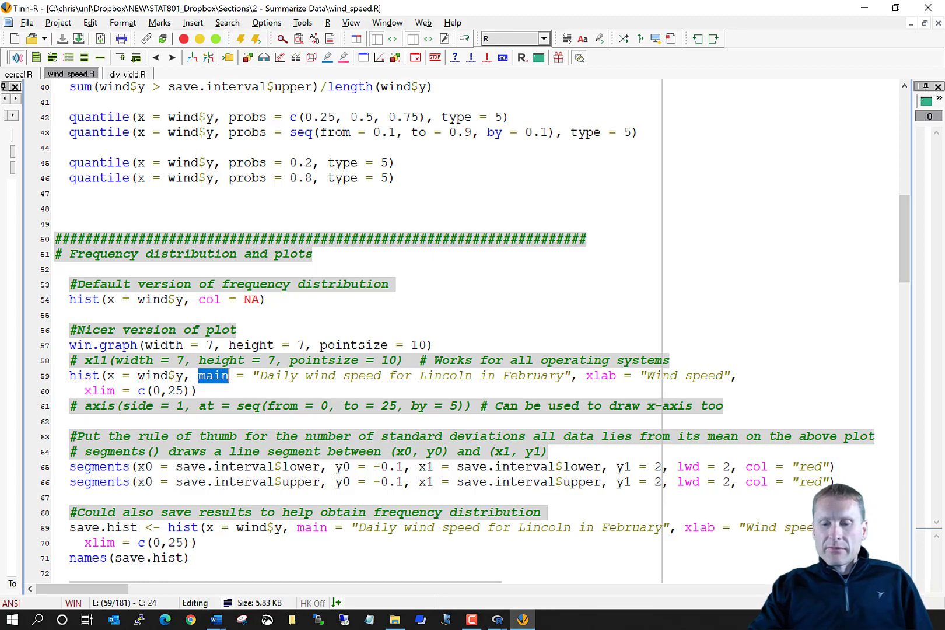
{"action": "double_click", "coordinate": [601, 375]}
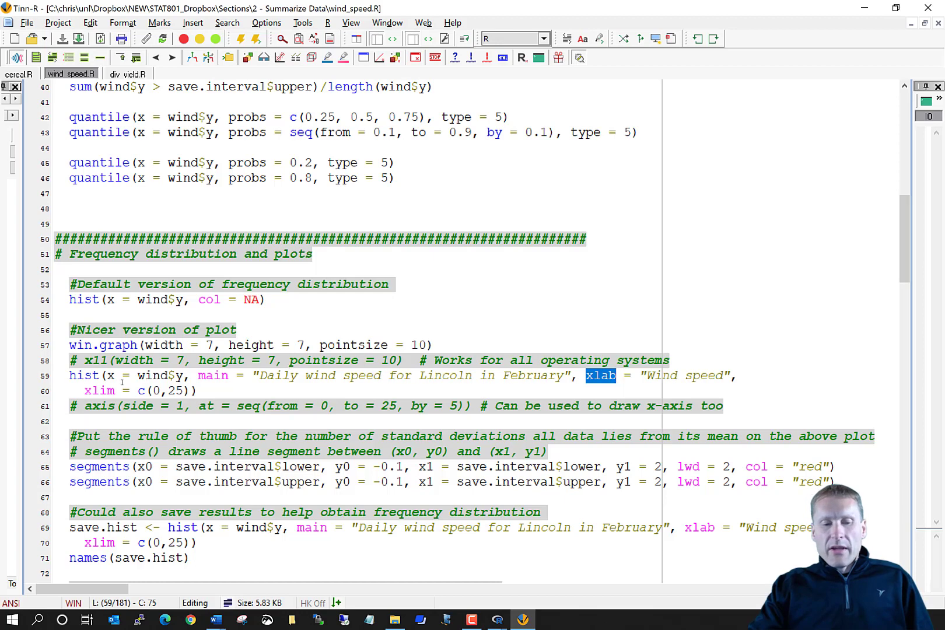
{"action": "double_click", "coordinate": [100, 391]}
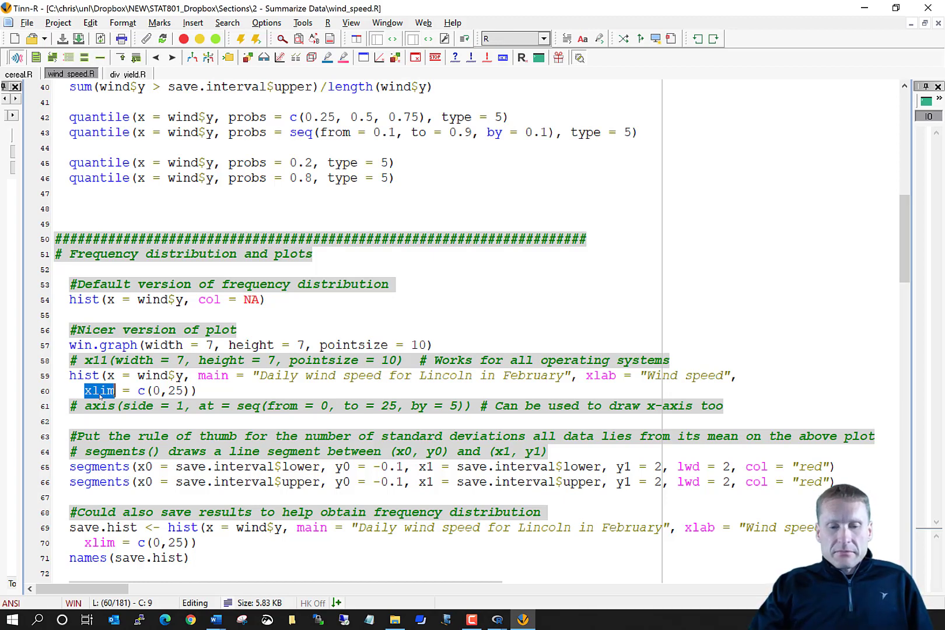
{"action": "left_click", "coordinate": [57, 344]}
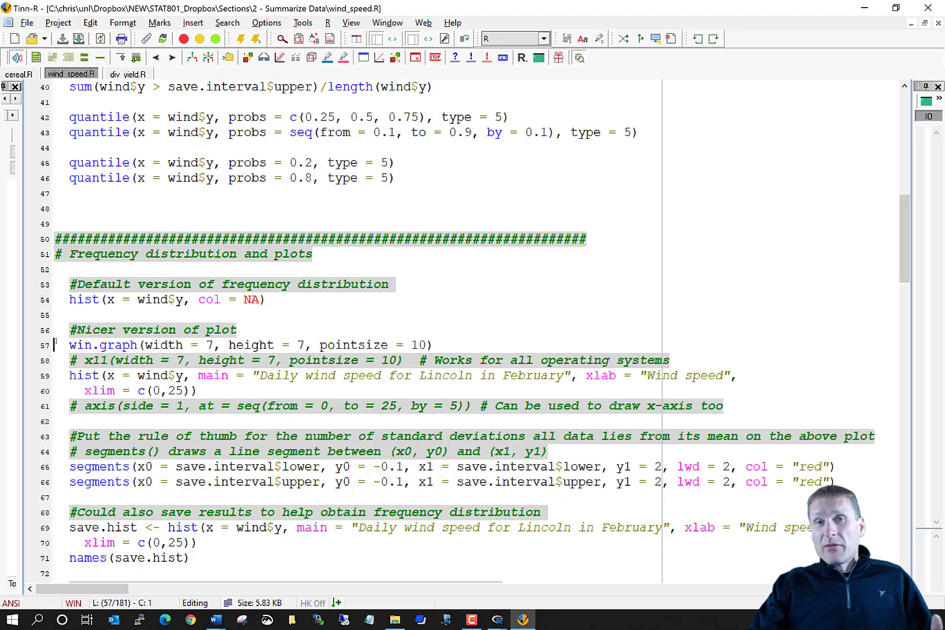
{"action": "left_click_drag", "start_coordinate": [56, 376], "coordinate": [51, 410]}
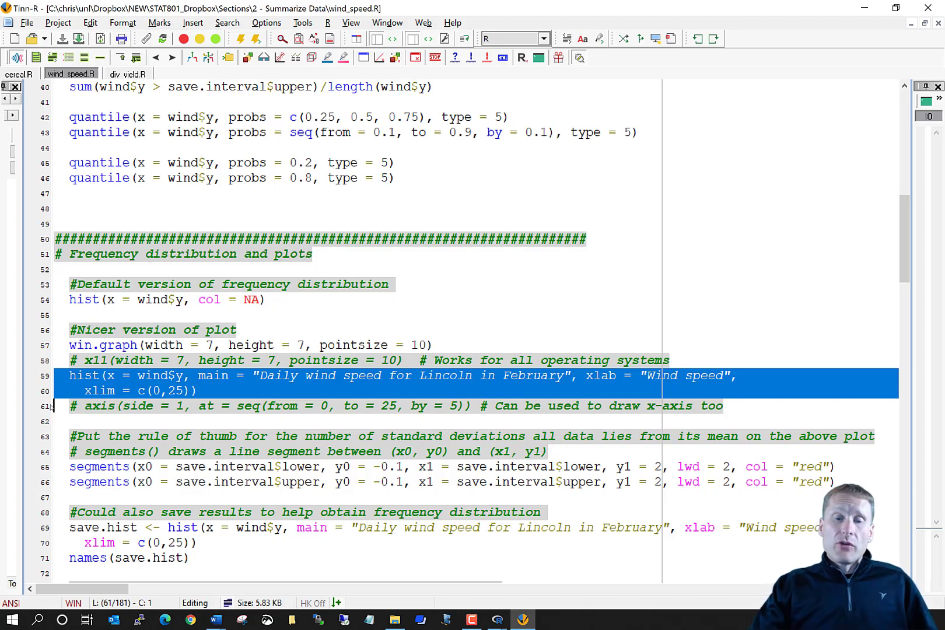
Step: Examine the win.graph() call, its commented x11() alternative, and the width, height and pointsize arguments
{"action": "left_click_drag", "start_coordinate": [69, 345], "coordinate": [138, 345]}
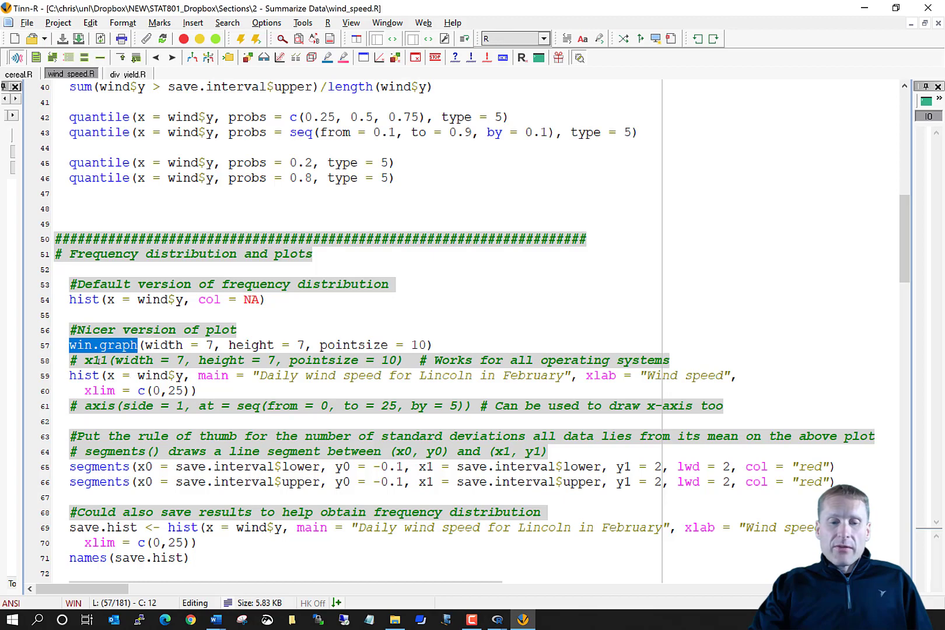
{"action": "left_click", "coordinate": [92, 360]}
{"action": "double_click", "coordinate": [91, 360]}
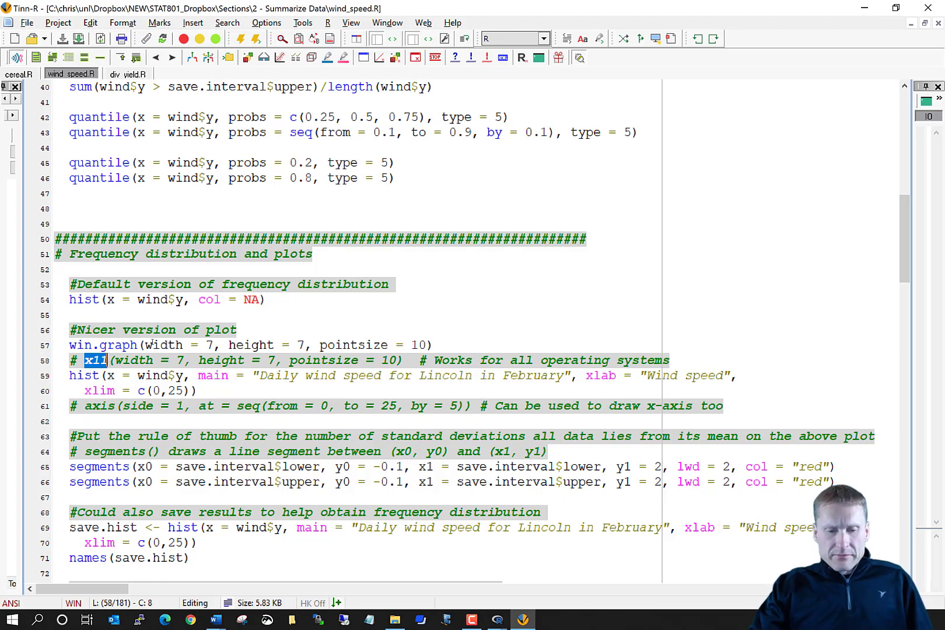
{"action": "left_click_drag", "start_coordinate": [66, 345], "coordinate": [138, 344]}
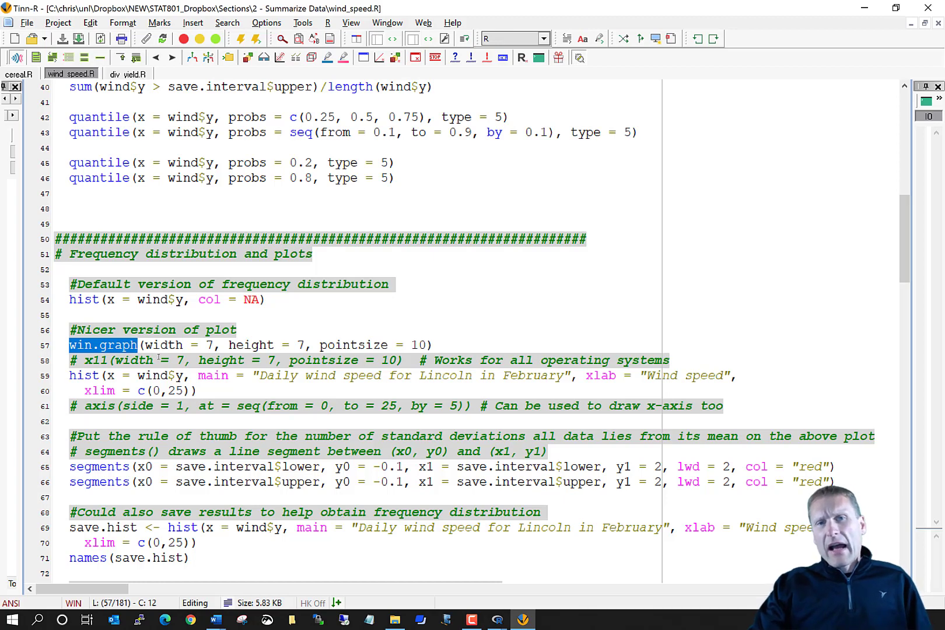
{"action": "double_click", "coordinate": [179, 349]}
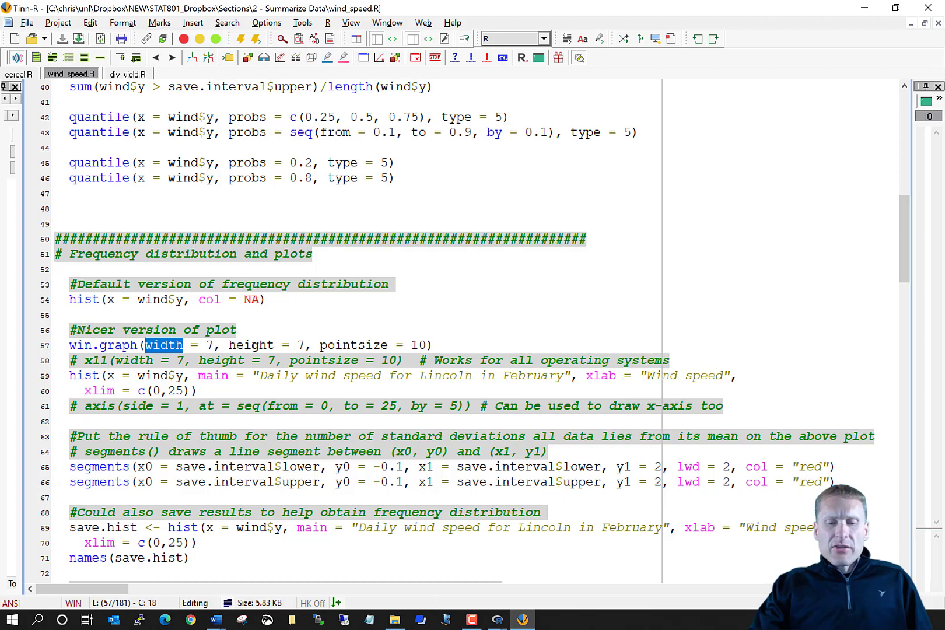
{"action": "double_click", "coordinate": [274, 345]}
{"action": "left_click", "coordinate": [360, 345]}
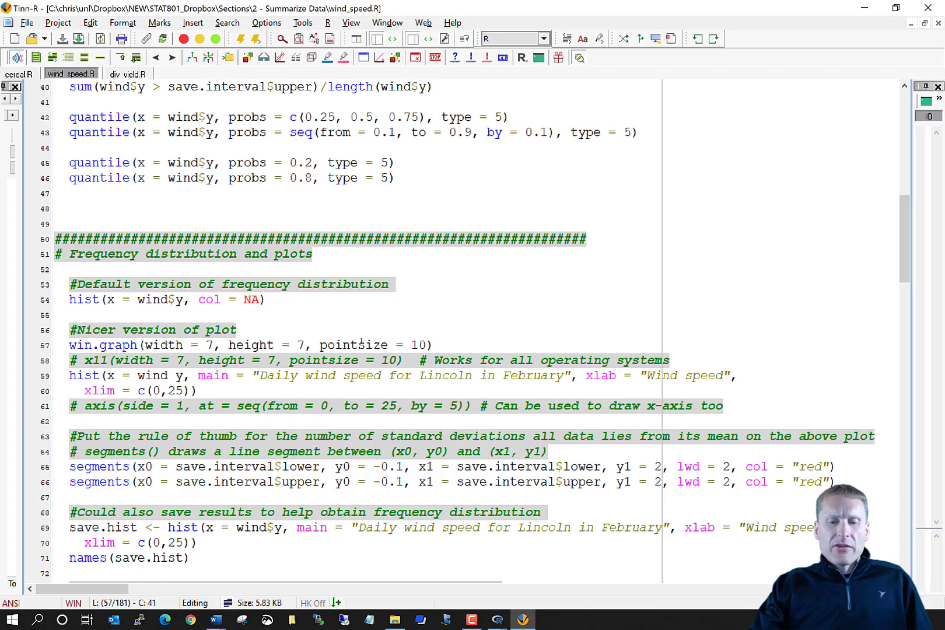
{"action": "double_click", "coordinate": [361, 345]}
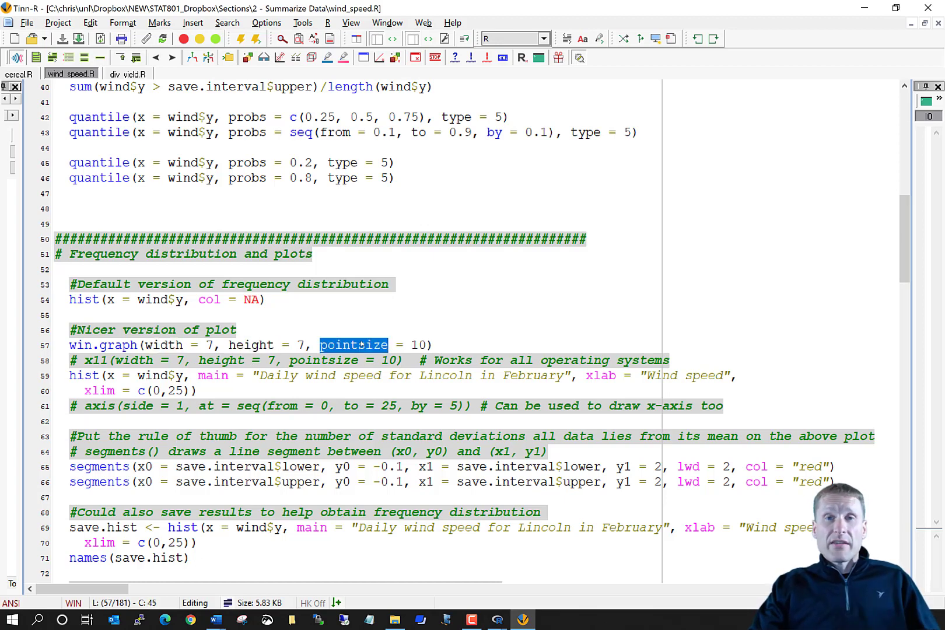
Step: Run the "Nicer version of plot" code through the xlim line in R, and reposition the new graph window over the console
{"action": "left_click_drag", "start_coordinate": [59, 314], "coordinate": [57, 402]}
{"action": "left_click", "coordinate": [52, 58]}
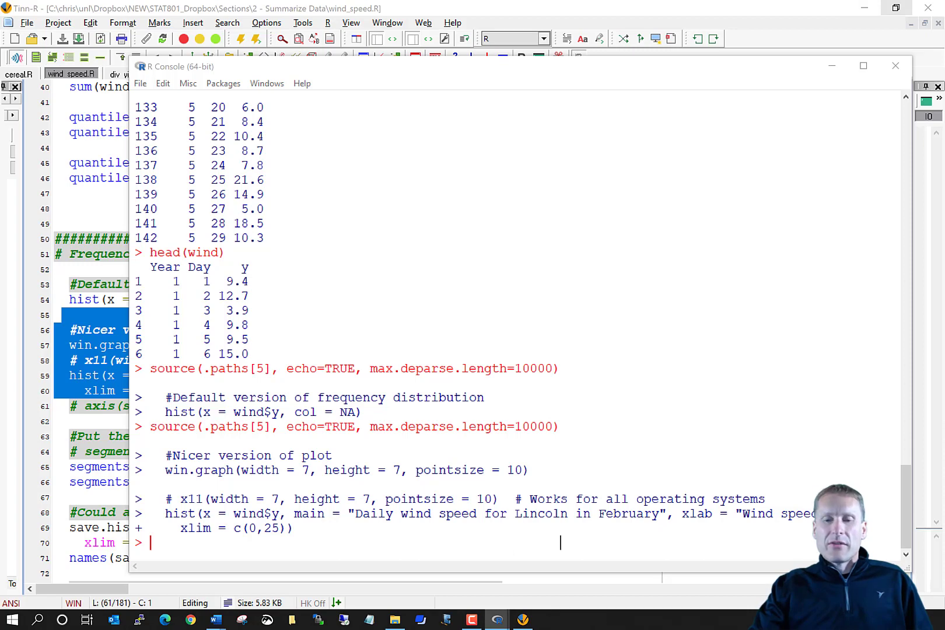
{"action": "left_click_drag", "start_coordinate": [911, 65], "coordinate": [357, 64]}
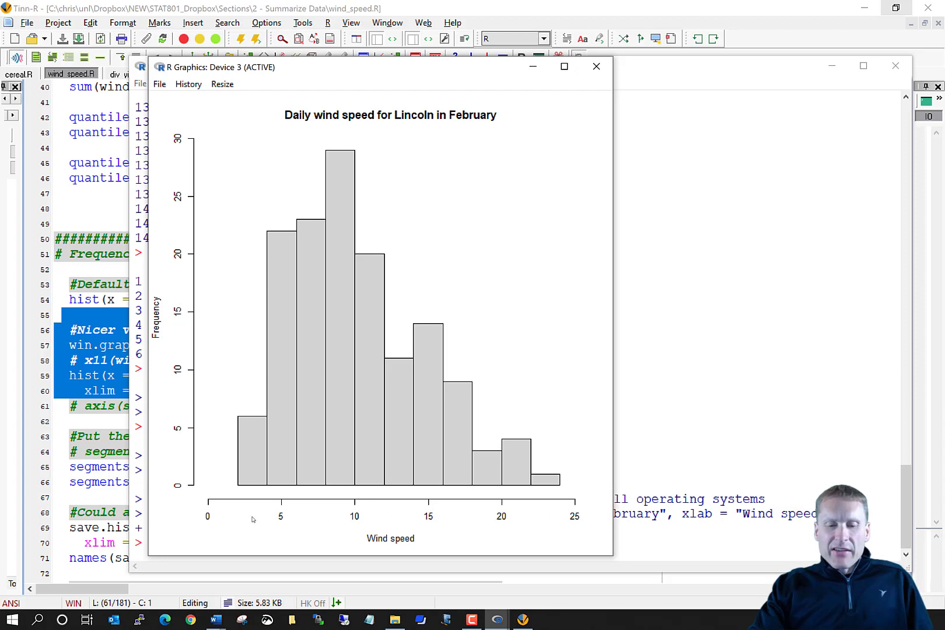
Step: Compare the default histogram in Device 2 with the nicer histogram in Device 3, ending with Device 3 in front
{"action": "mouse_move", "coordinate": [508, 619]}
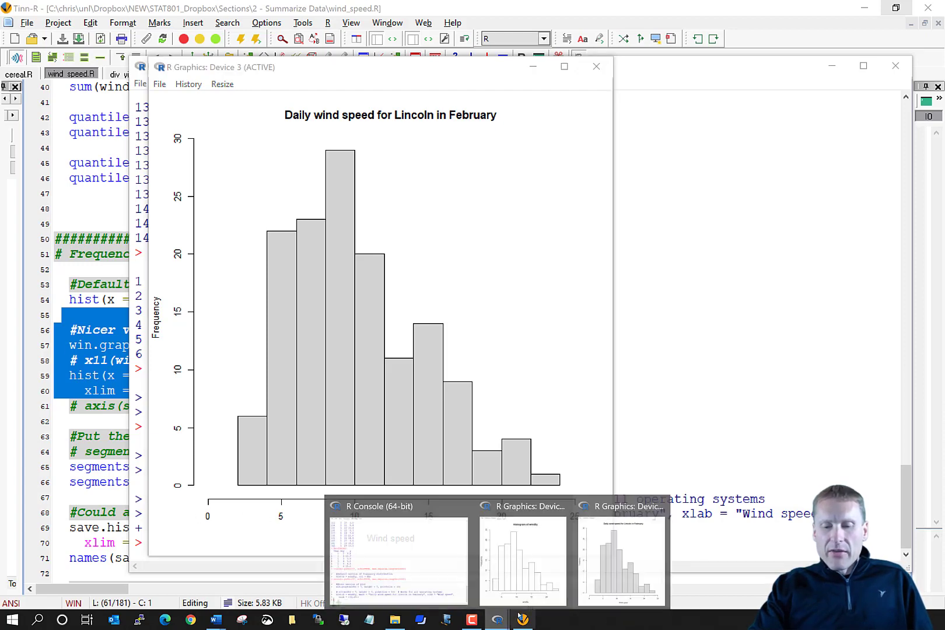
{"action": "left_click", "coordinate": [534, 575]}
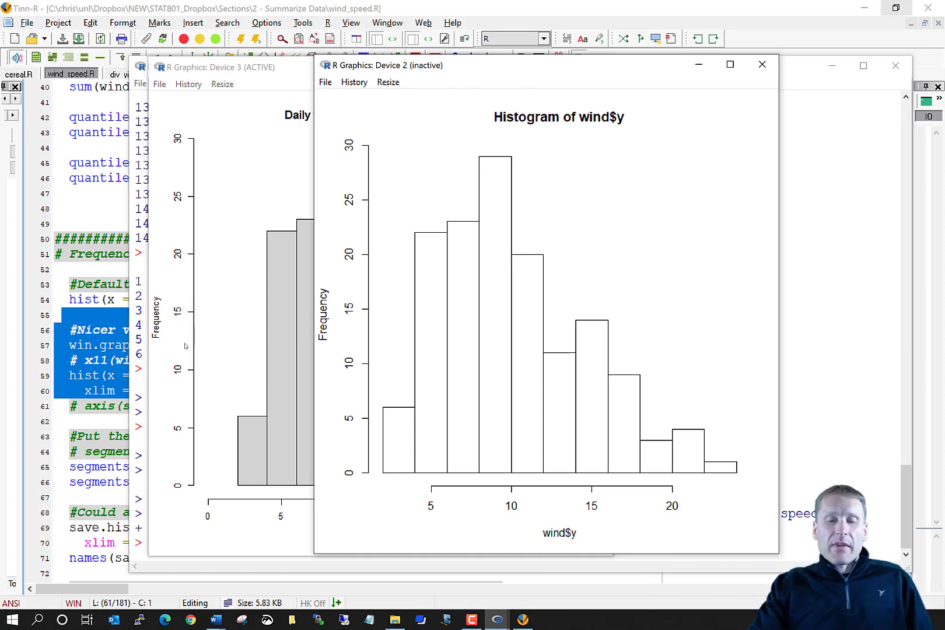
{"action": "left_click", "coordinate": [213, 335]}
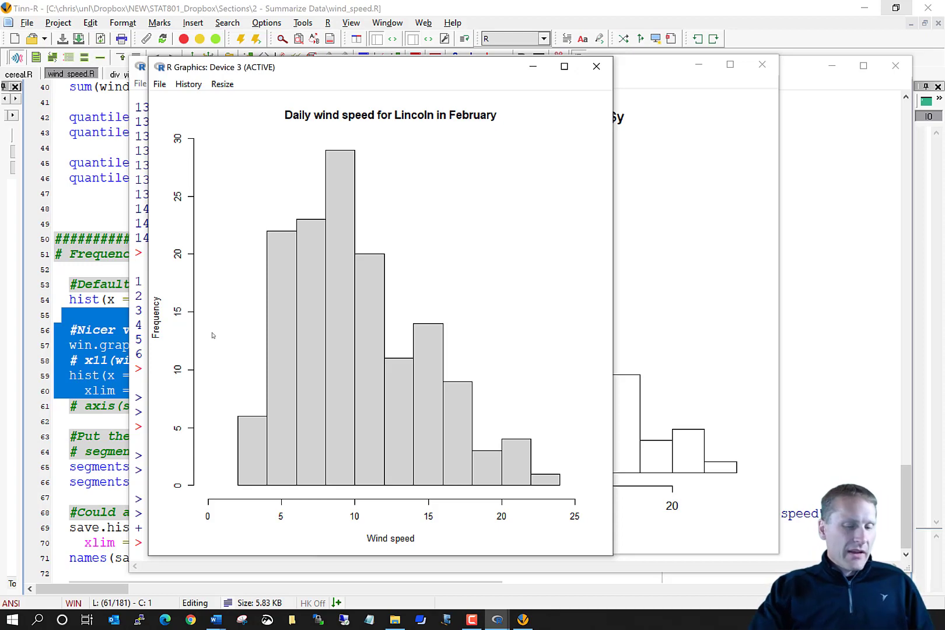
Step: Switch to GraphicalSummary-2.docx in Word and show the wind speed histogram on page 4 at 100% zoom
{"action": "mouse_move", "coordinate": [216, 627]}
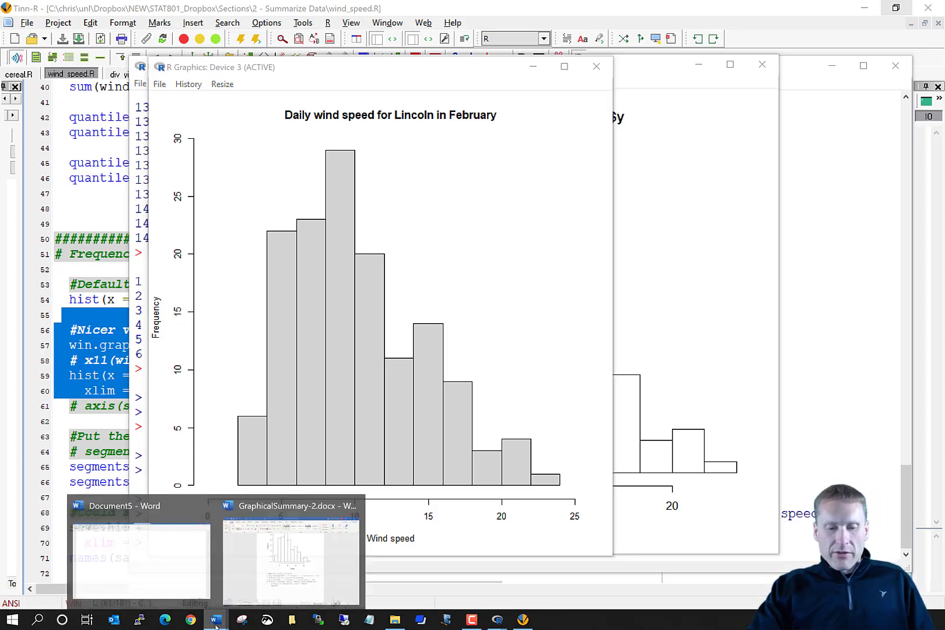
{"action": "left_click", "coordinate": [291, 558]}
{"action": "scroll", "coordinate": [610, 442], "scroll_direction": "down", "scroll_amount": 2}
{"action": "scroll", "coordinate": [610, 443], "scroll_direction": "down", "scroll_amount": 15}
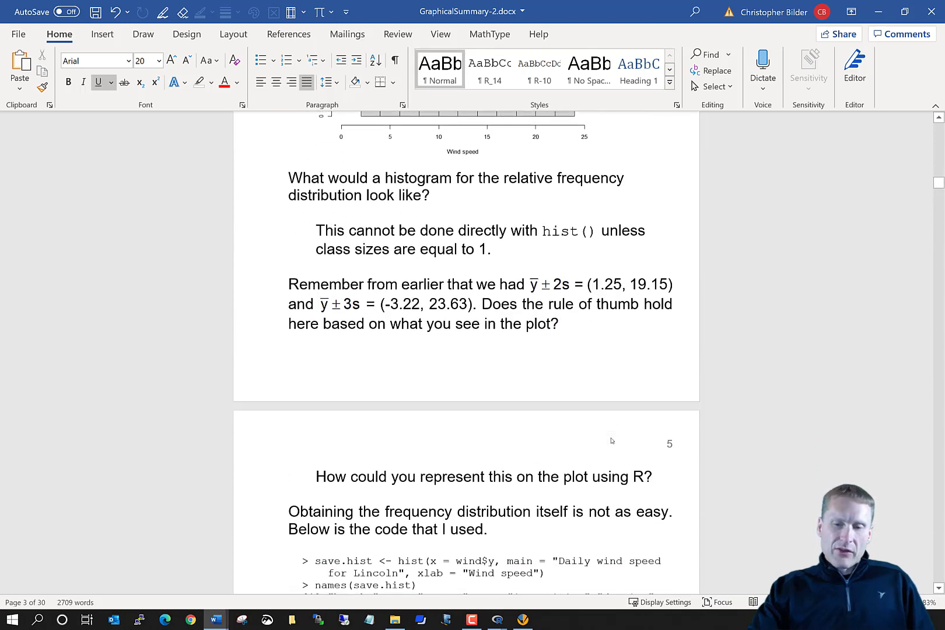
{"action": "scroll", "coordinate": [612, 440], "scroll_direction": "up", "scroll_amount": 5}
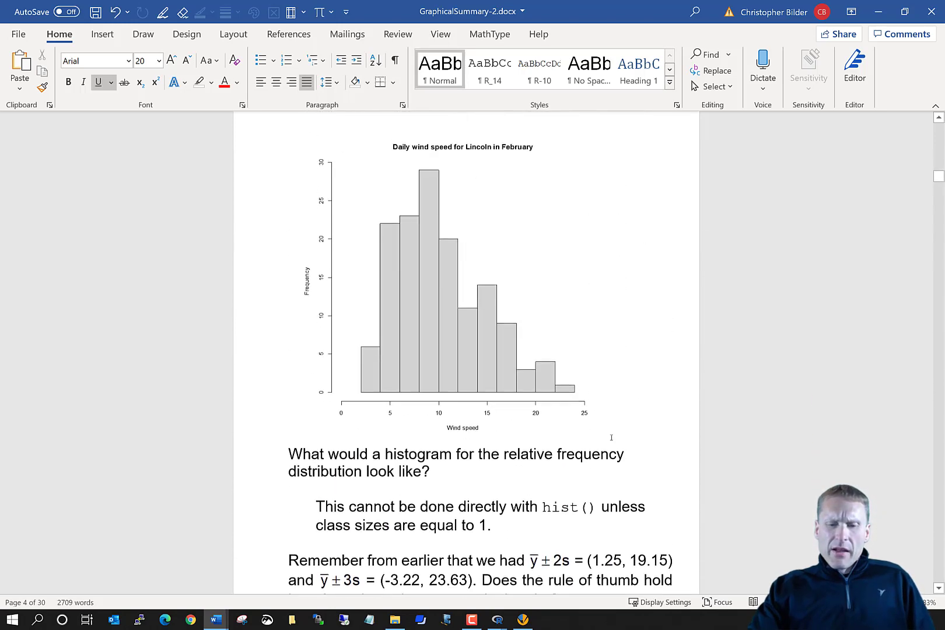
{"action": "scroll", "coordinate": [611, 438], "scroll_direction": "up", "scroll_amount": 1}
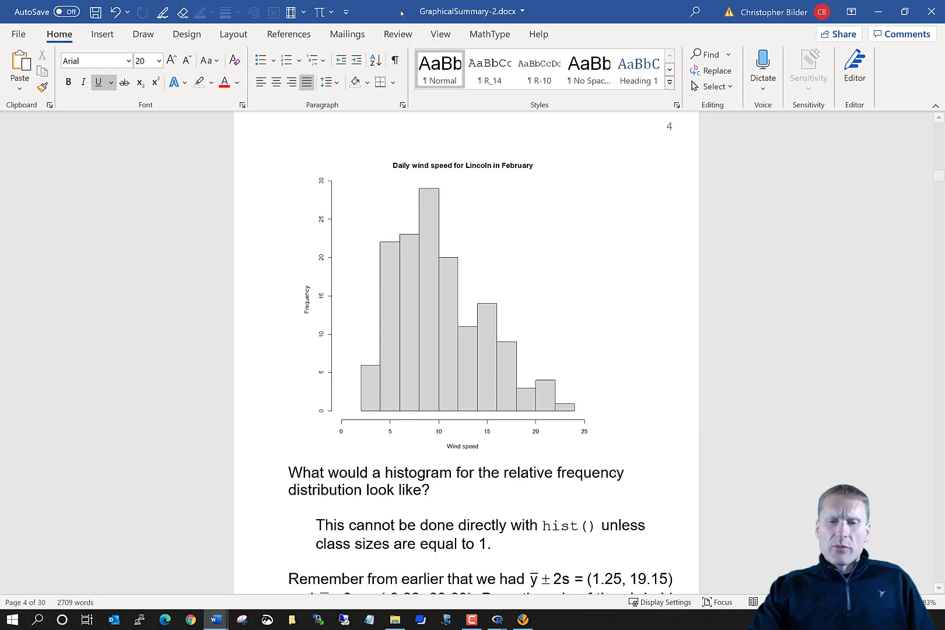
{"action": "left_click", "coordinate": [440, 34]}
{"action": "left_click", "coordinate": [434, 65]}
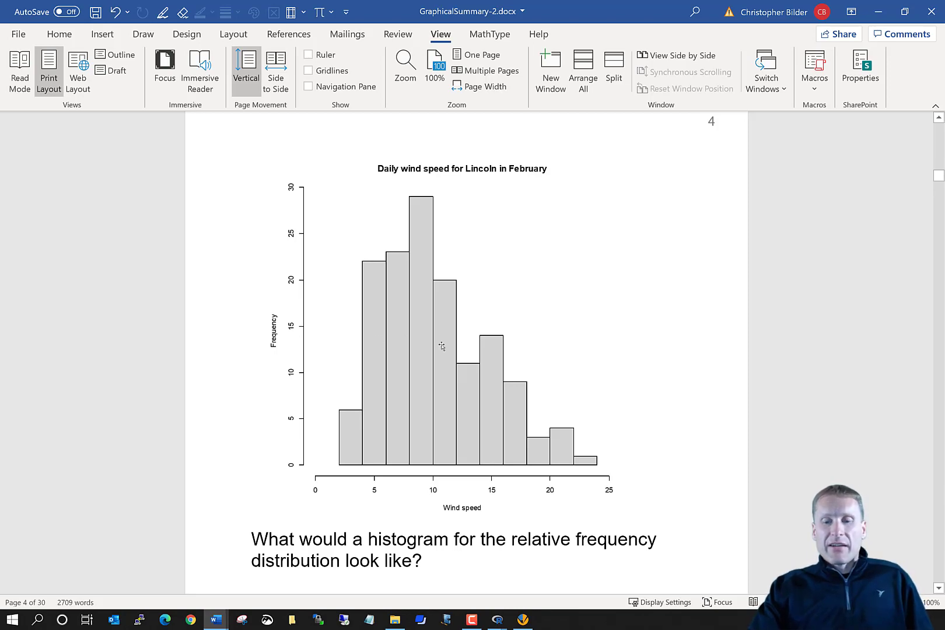
Step: Read the rule-of-thumb question below the histogram, focusing on the ȳ ± 2s expression
{"action": "scroll", "coordinate": [658, 401], "scroll_direction": "down", "scroll_amount": 5}
{"action": "scroll", "coordinate": [658, 402], "scroll_direction": "down", "scroll_amount": 5}
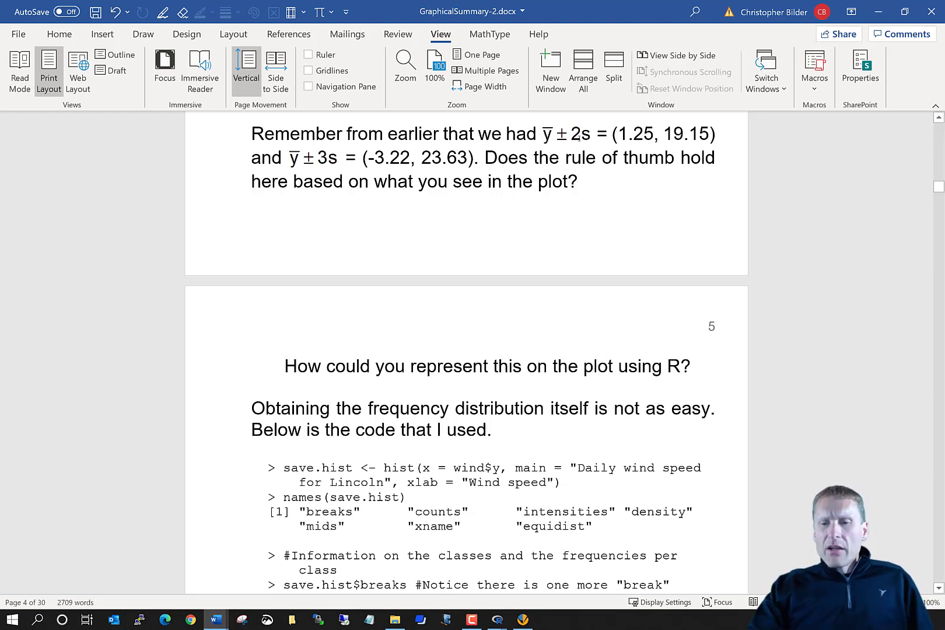
{"action": "left_click", "coordinate": [565, 134]}
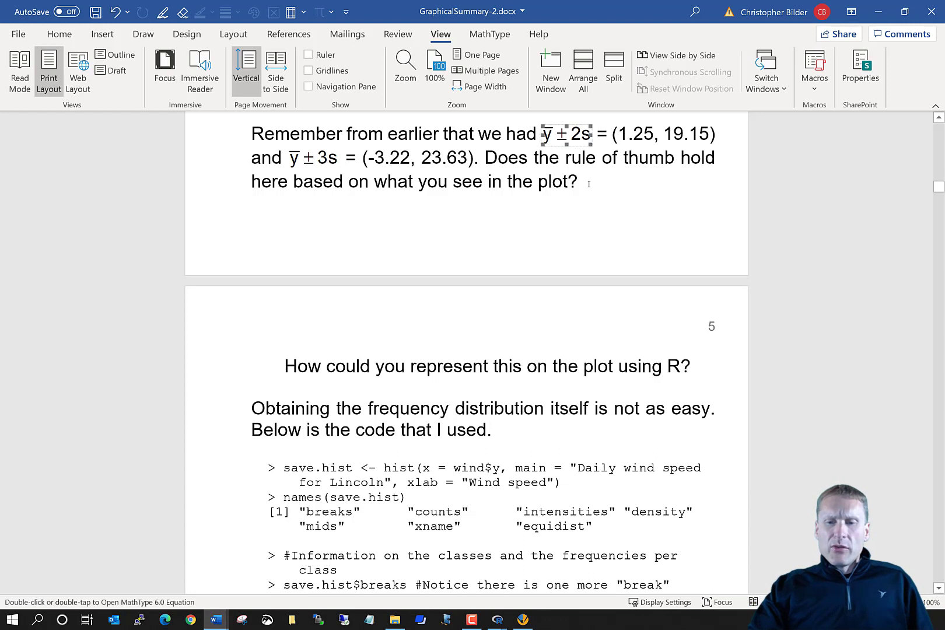
{"action": "left_click", "coordinate": [623, 179]}
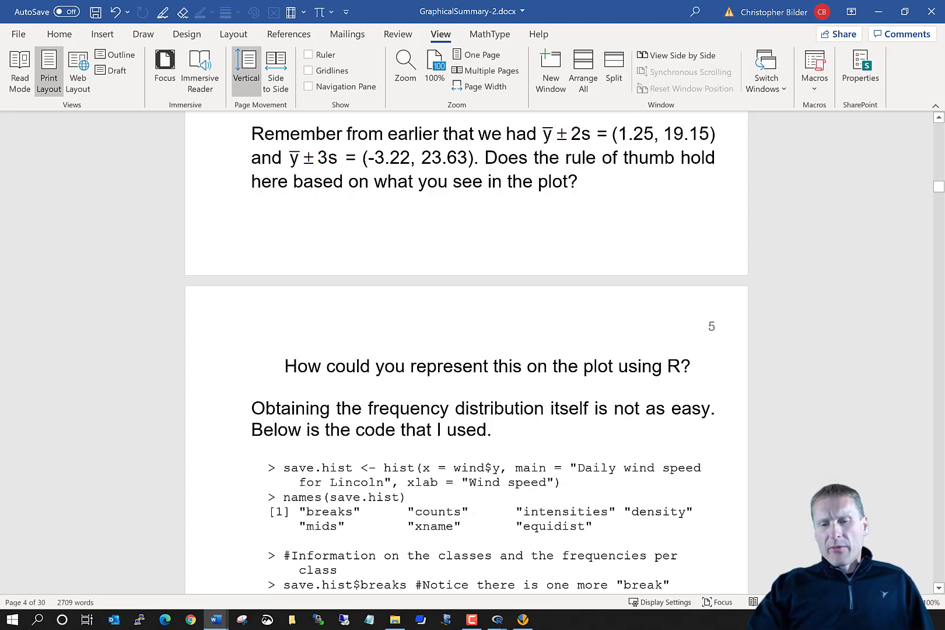
Step: Mark the approximate ȳ ± 2s limits in red ink on the histogram's wind speed axis, labelling them 1 and 19
{"action": "scroll", "coordinate": [649, 210], "scroll_direction": "up", "scroll_amount": 1}
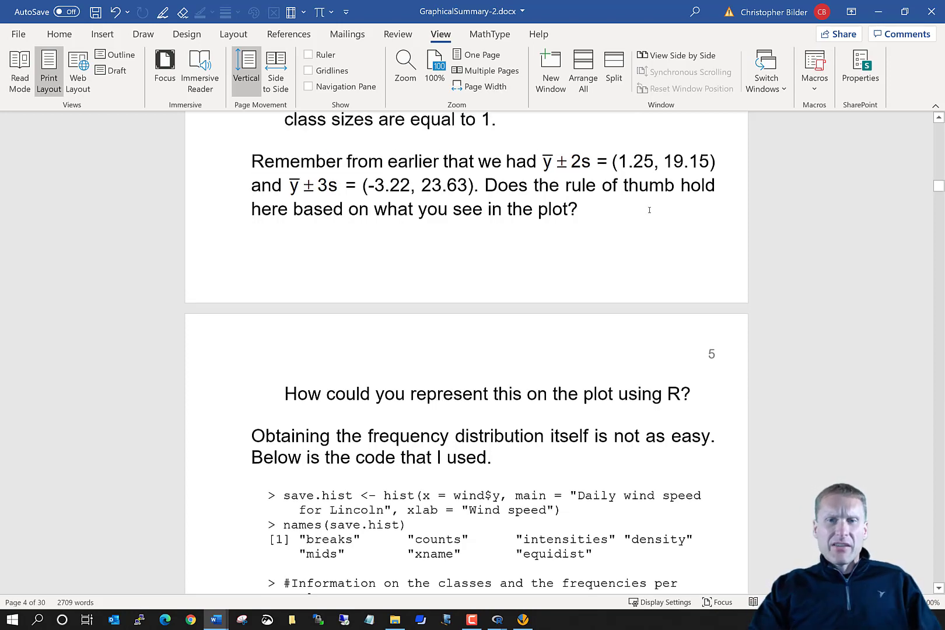
{"action": "scroll", "coordinate": [649, 210], "scroll_direction": "up", "scroll_amount": 7}
{"action": "scroll", "coordinate": [664, 202], "scroll_direction": "up", "scroll_amount": 5}
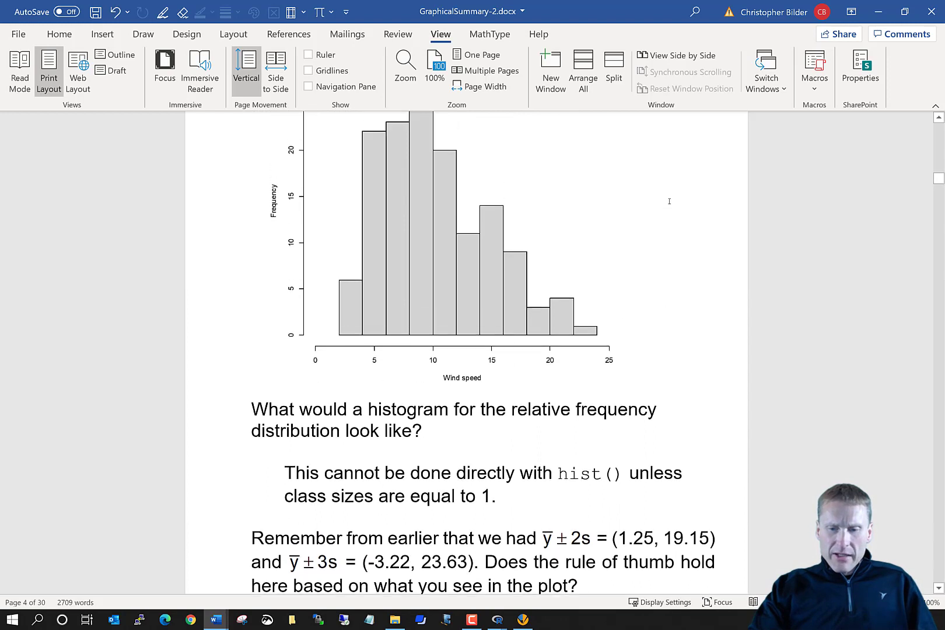
{"action": "scroll", "coordinate": [669, 201], "scroll_direction": "up", "scroll_amount": 2}
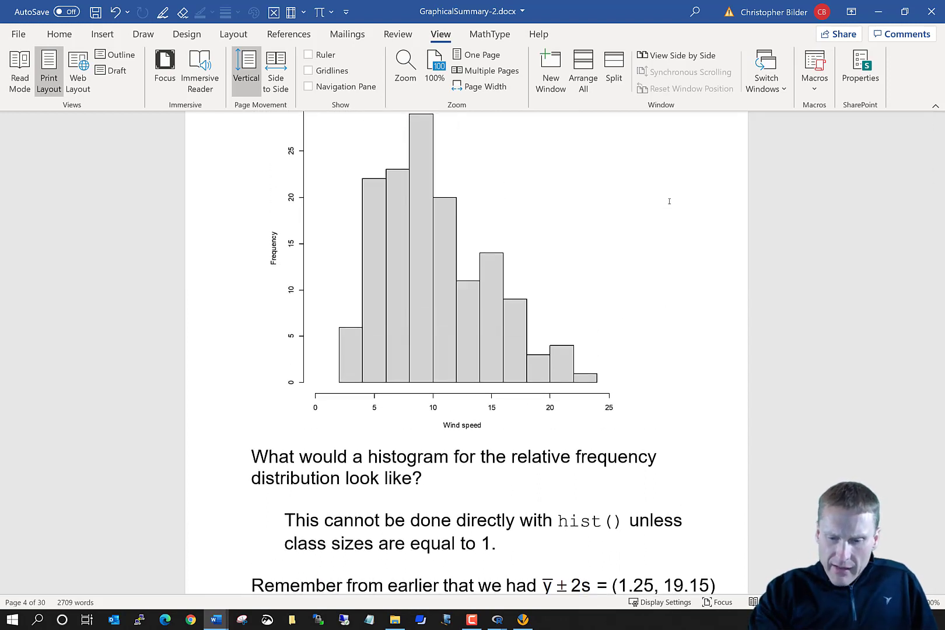
{"action": "mouse_move", "coordinate": [538, 388]}
{"action": "left_mouse_down"}
{"action": "mouse_move", "coordinate": [531, 436]}
{"action": "mouse_move", "coordinate": [545, 430]}
{"action": "left_mouse_up"}
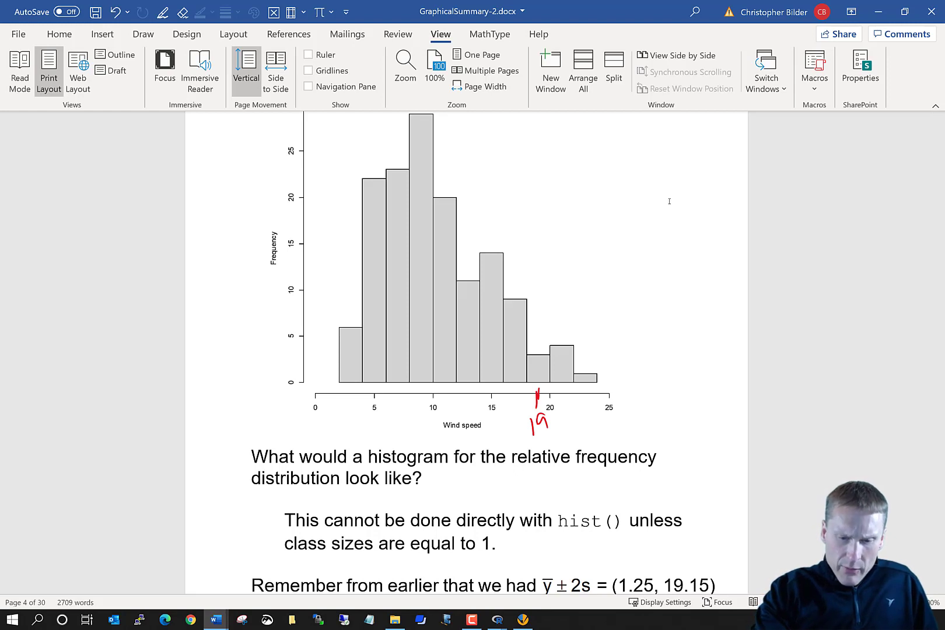
{"action": "left_click_drag", "start_coordinate": [326, 388], "coordinate": [329, 434]}
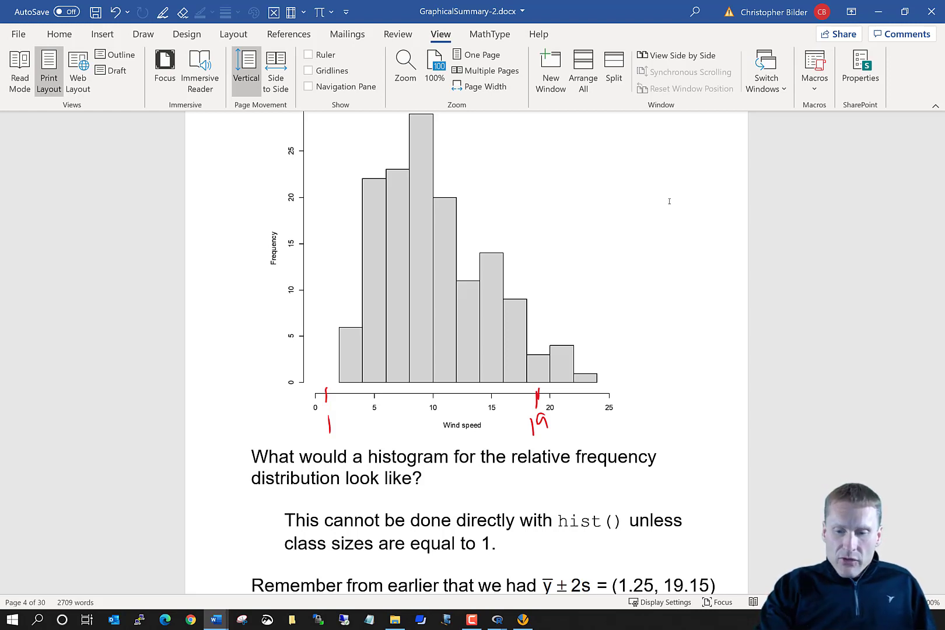
Step: Circle the histogram bars above about 19 in red ink and mark the upper ȳ ± 3s limit on the wind speed axis, labelled 23.63
{"action": "mouse_move", "coordinate": [588, 341]}
{"action": "left_mouse_down"}
{"action": "mouse_move", "coordinate": [537, 355]}
{"action": "mouse_move", "coordinate": [596, 397]}
{"action": "mouse_move", "coordinate": [538, 350]}
{"action": "left_mouse_up"}
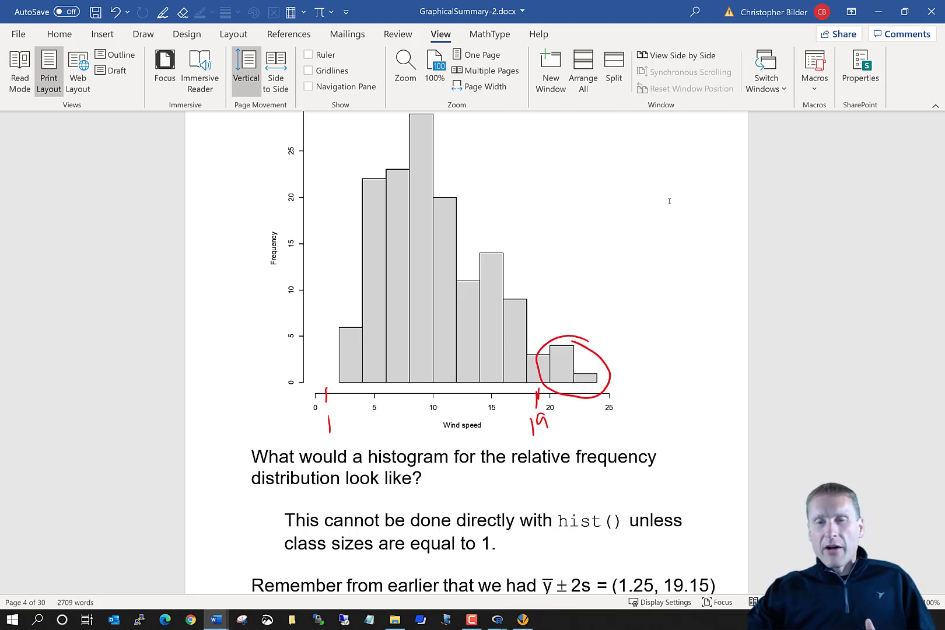
{"action": "scroll", "coordinate": [677, 211], "scroll_direction": "down", "scroll_amount": 3}
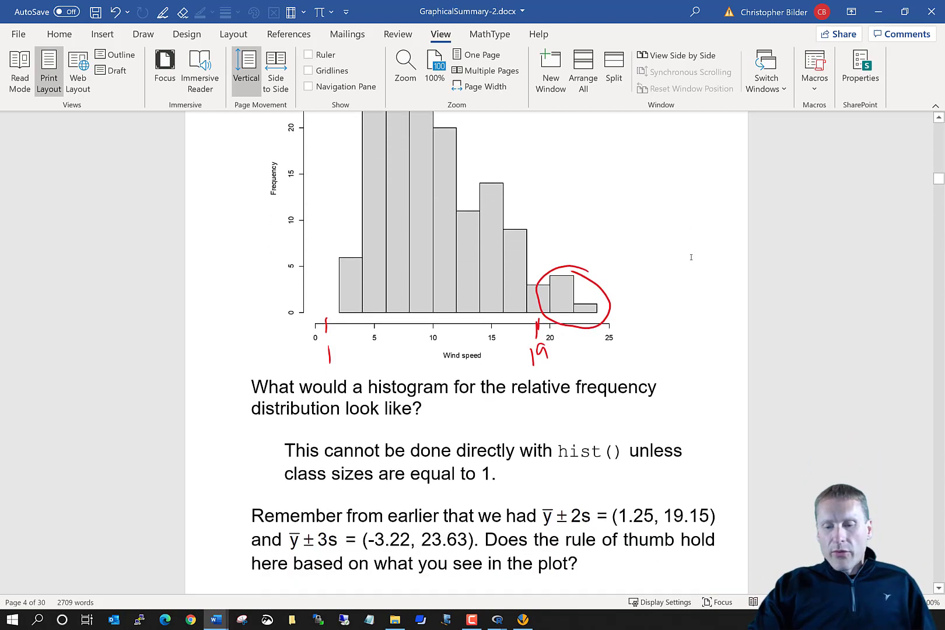
{"action": "scroll", "coordinate": [691, 255], "scroll_direction": "up", "scroll_amount": 2}
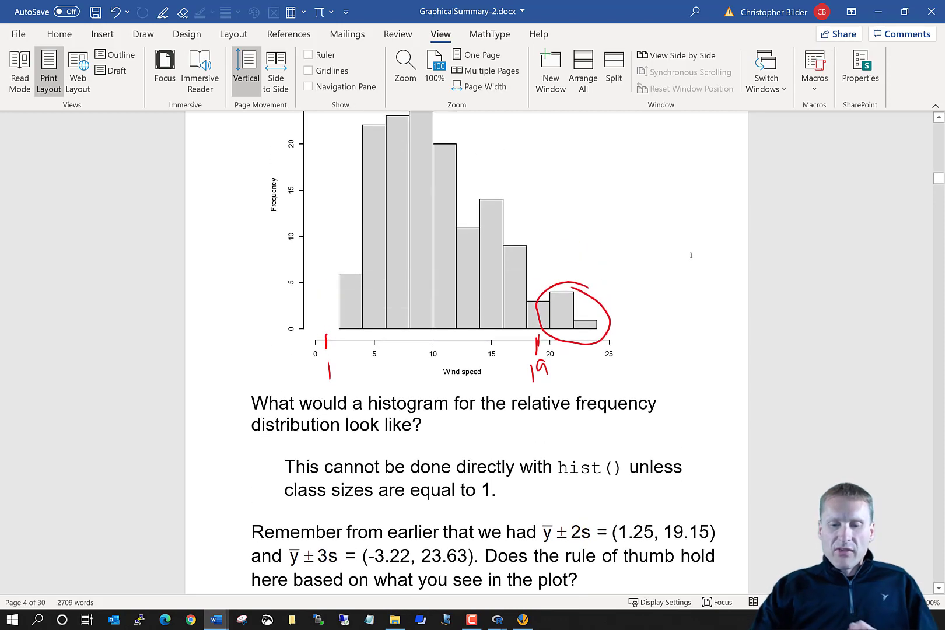
{"action": "mouse_move", "coordinate": [590, 337]}
{"action": "left_mouse_down"}
{"action": "mouse_move", "coordinate": [584, 376]}
{"action": "mouse_move", "coordinate": [596, 386]}
{"action": "mouse_move", "coordinate": [596, 366]}
{"action": "mouse_move", "coordinate": [608, 383]}
{"action": "mouse_move", "coordinate": [629, 352]}
{"action": "mouse_move", "coordinate": [653, 369]}
{"action": "left_mouse_up"}
{"action": "left_click", "coordinate": [600, 382]}
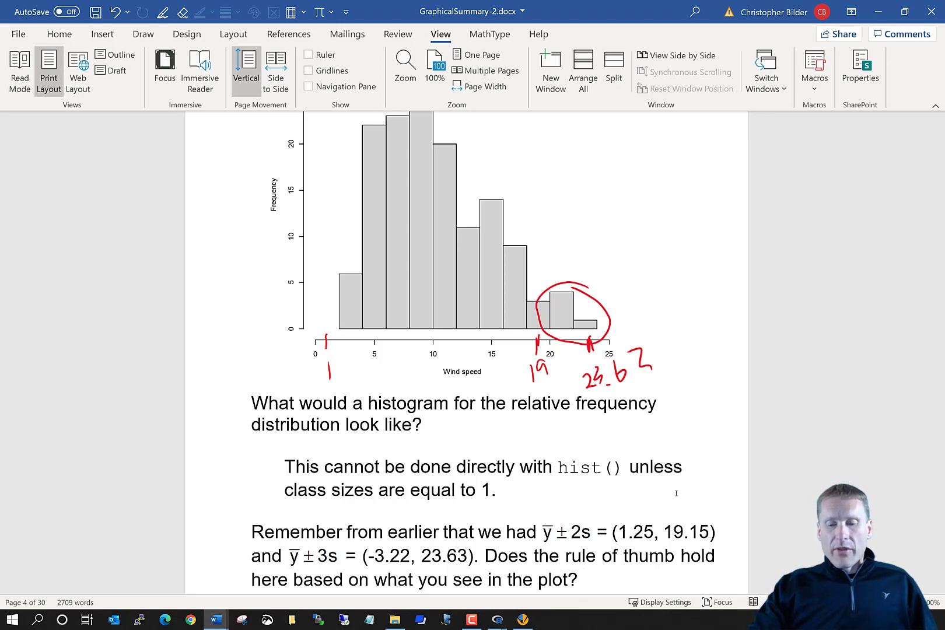
Step: Switch to wind_speed.R in Tinn-R and examine the segments() code that draws the rule-of-thumb limits on the plot
{"action": "left_click", "coordinate": [523, 620]}
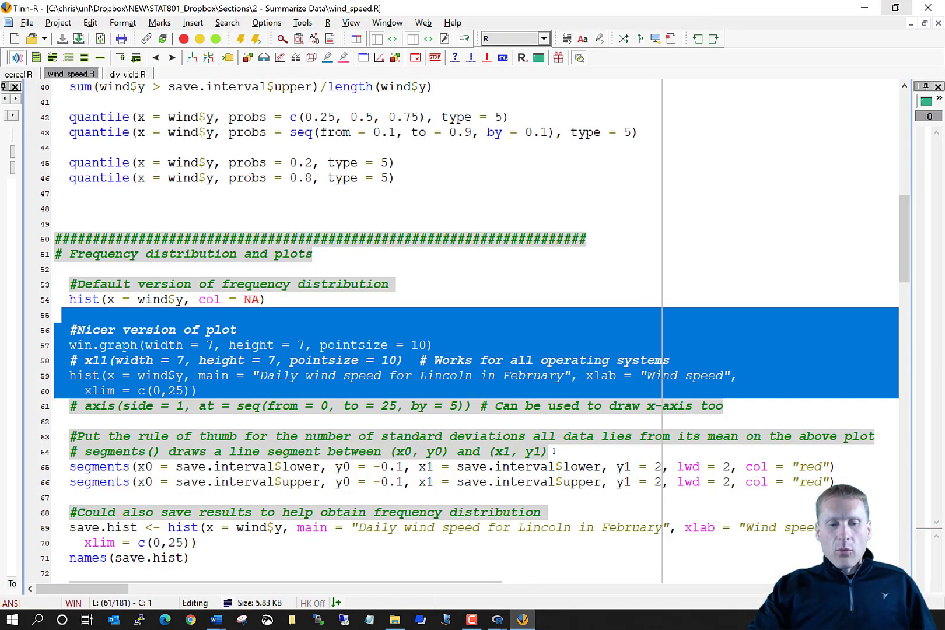
{"action": "left_click", "coordinate": [59, 435]}
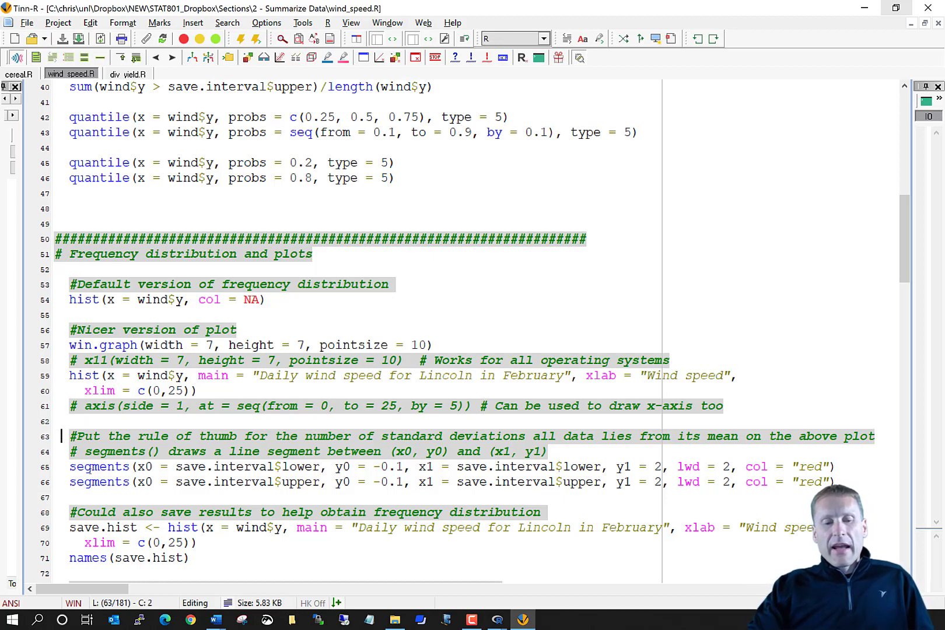
{"action": "double_click", "coordinate": [90, 466]}
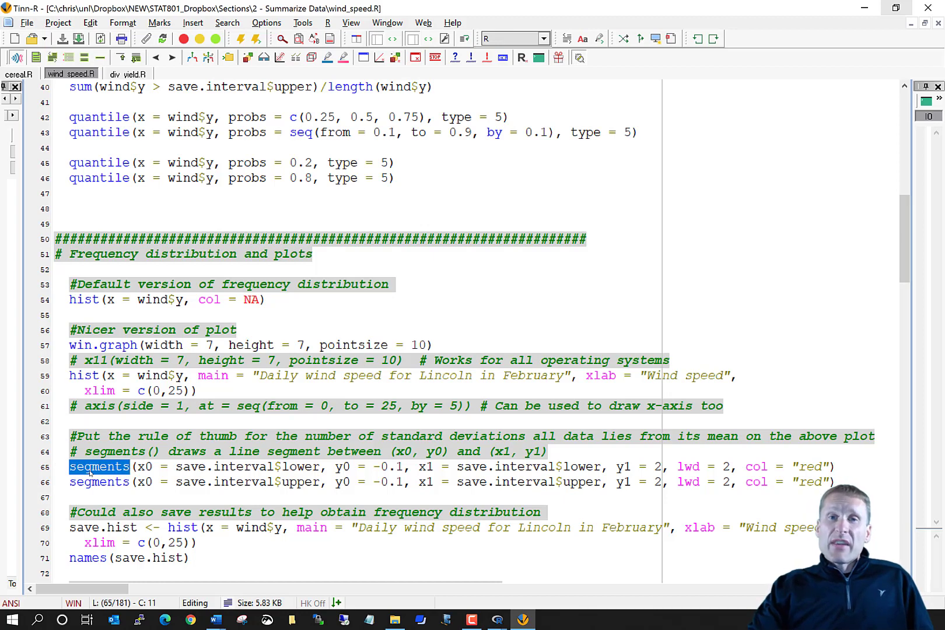
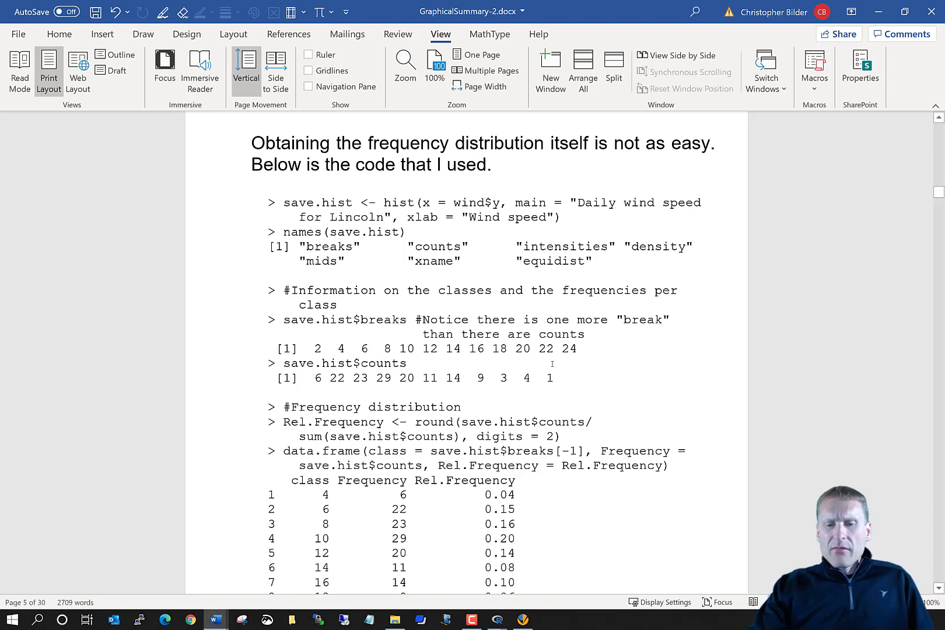
Step: Return to wind_speed.R in Tinn-R and run the code that stores the nicer hist() result in save.hist
{"action": "left_click", "coordinate": [522, 619]}
{"action": "scroll", "coordinate": [394, 438], "scroll_direction": "down", "scroll_amount": 2}
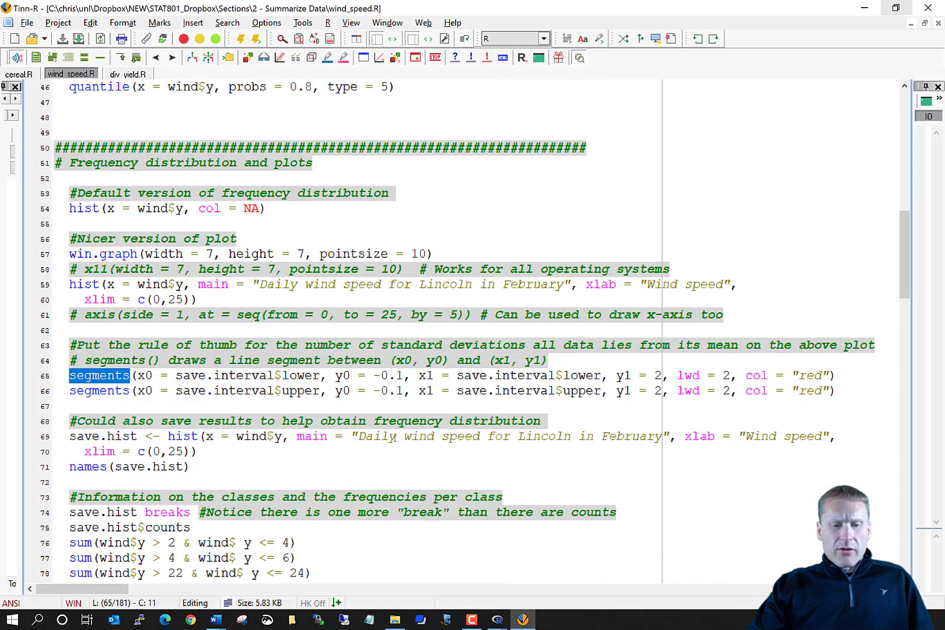
{"action": "scroll", "coordinate": [394, 438], "scroll_direction": "down", "scroll_amount": 3}
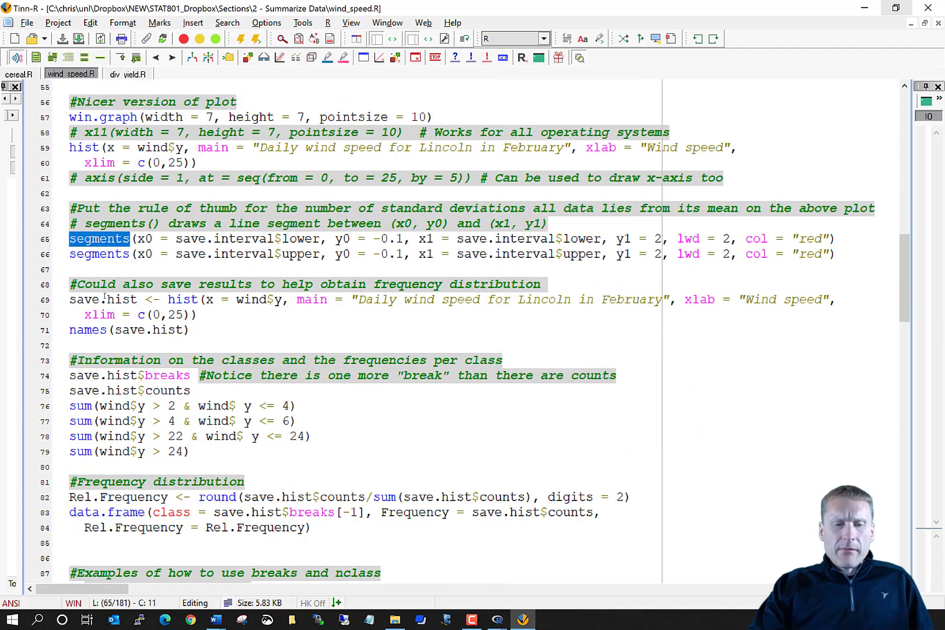
{"action": "left_click_drag", "start_coordinate": [168, 299], "coordinate": [205, 315]}
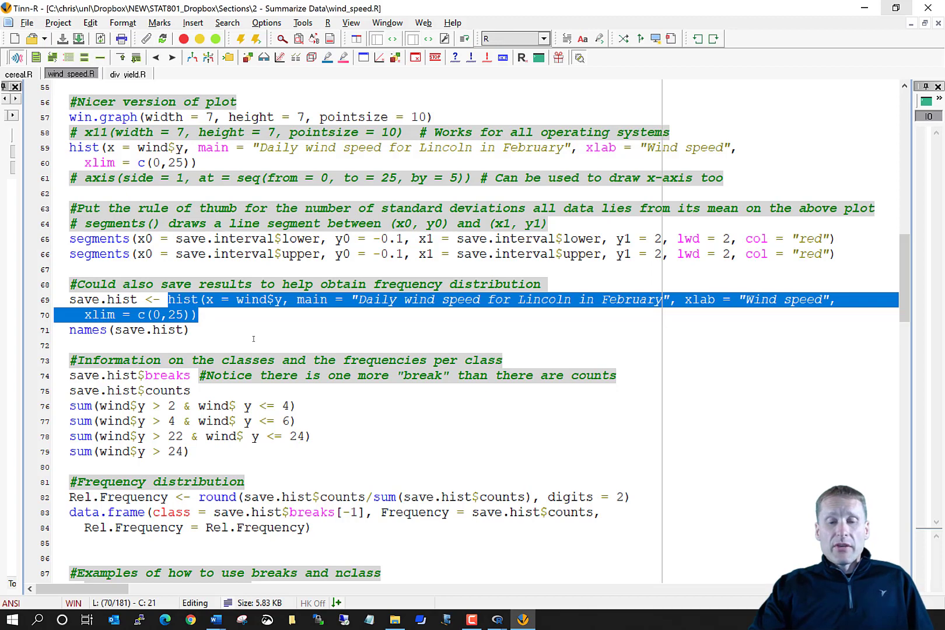
{"action": "left_click", "coordinate": [165, 299]}
{"action": "left_click_drag", "start_coordinate": [165, 299], "coordinate": [145, 299]}
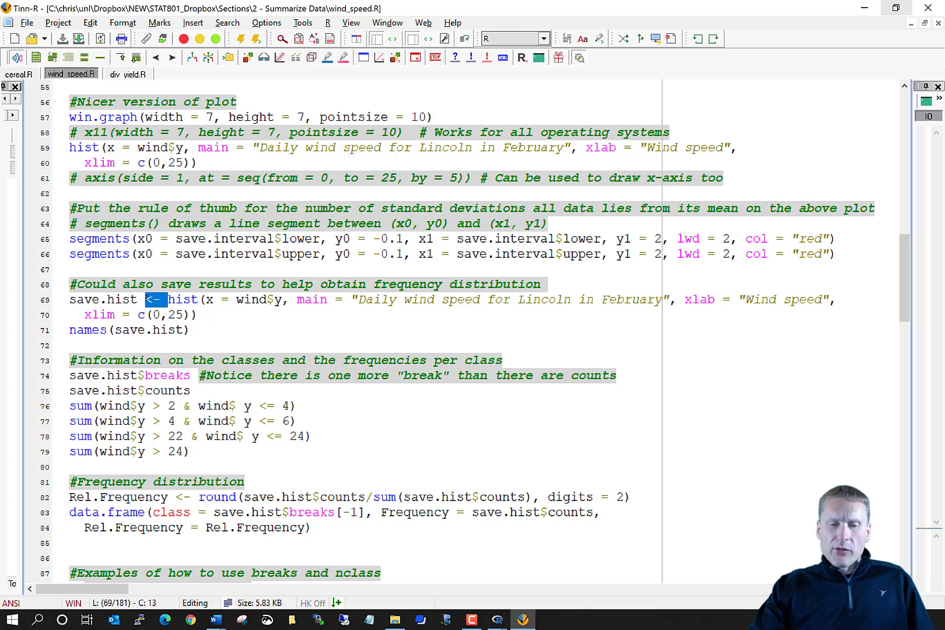
{"action": "left_click_drag", "start_coordinate": [71, 299], "coordinate": [140, 299]}
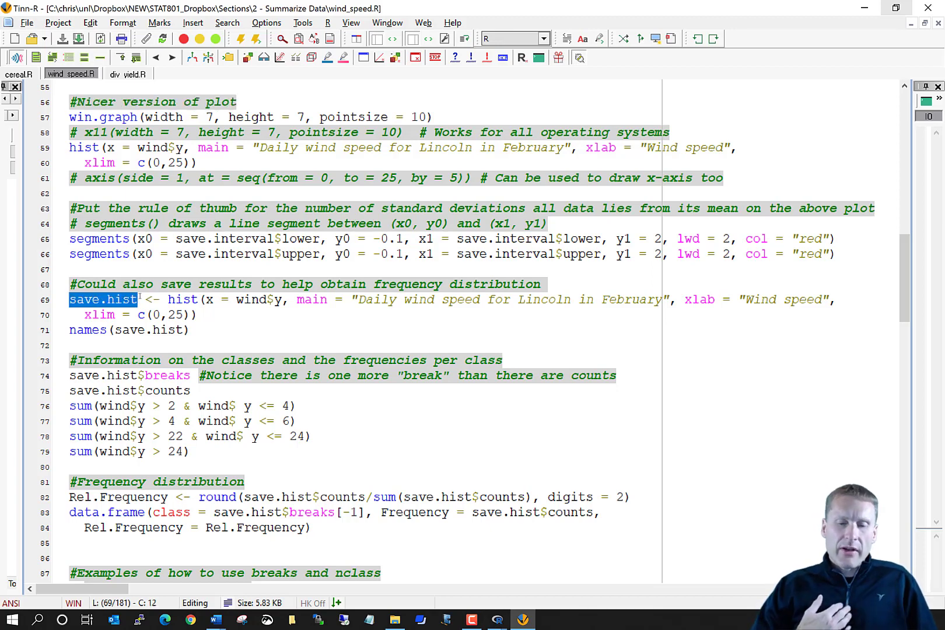
{"action": "left_click_drag", "start_coordinate": [62, 269], "coordinate": [62, 330]}
{"action": "left_click", "coordinate": [52, 57]}
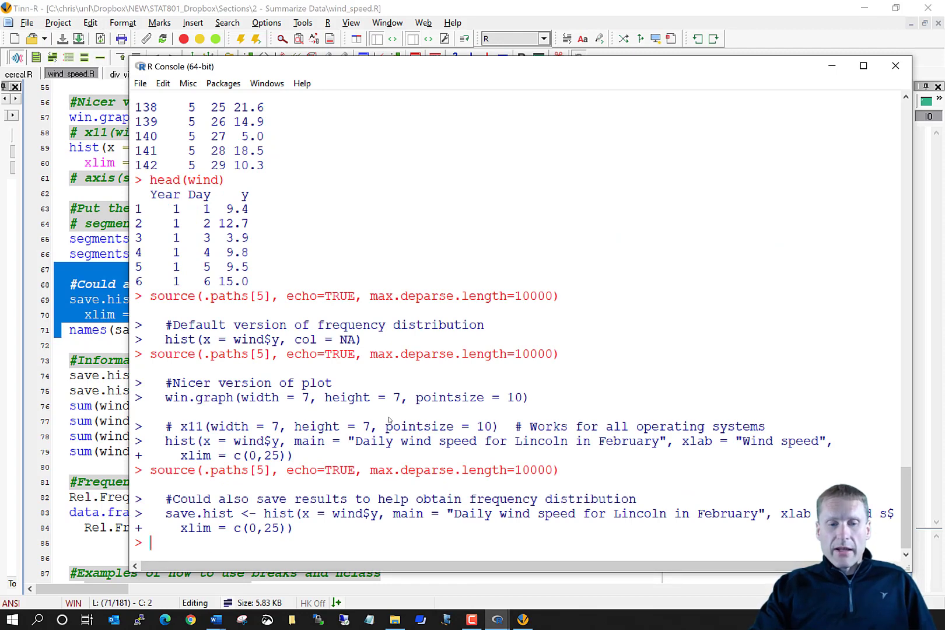
Step: List the components of the saved histogram object in the R console with names(save.hist)
{"action": "type", "text": "nam"}
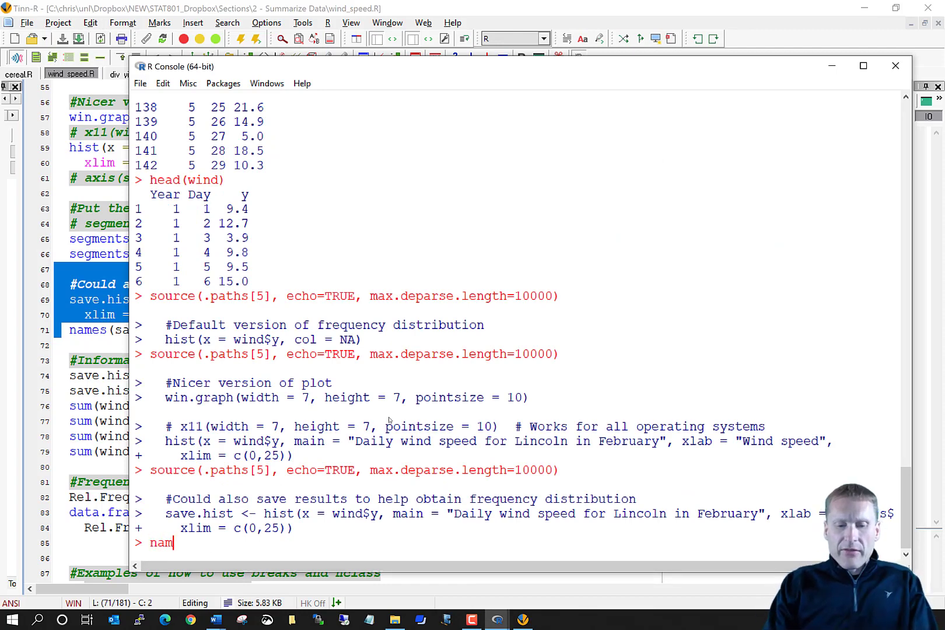
{"action": "type", "text": "es(save.hist)"}
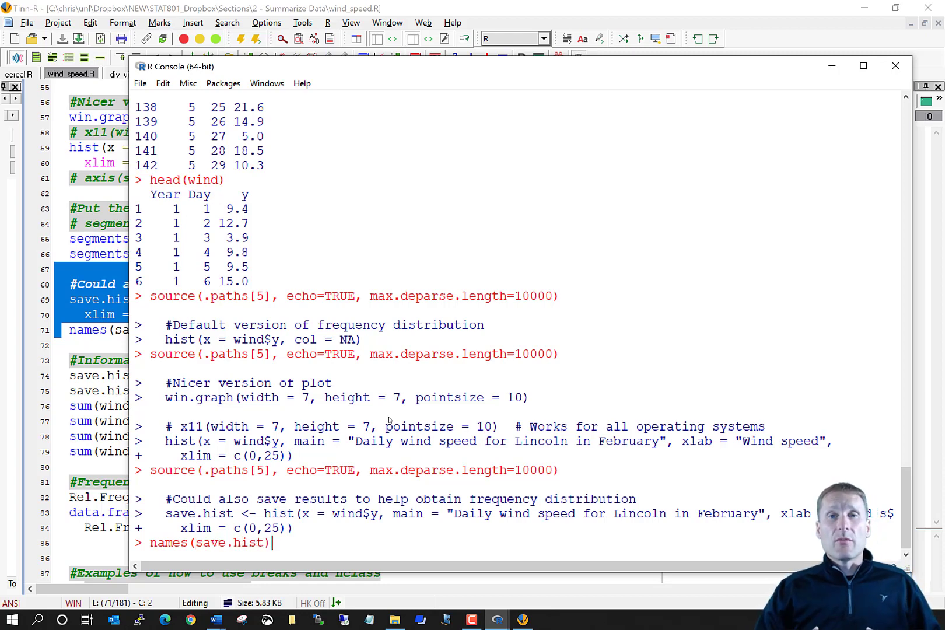
{"action": "key", "text": "Return"}
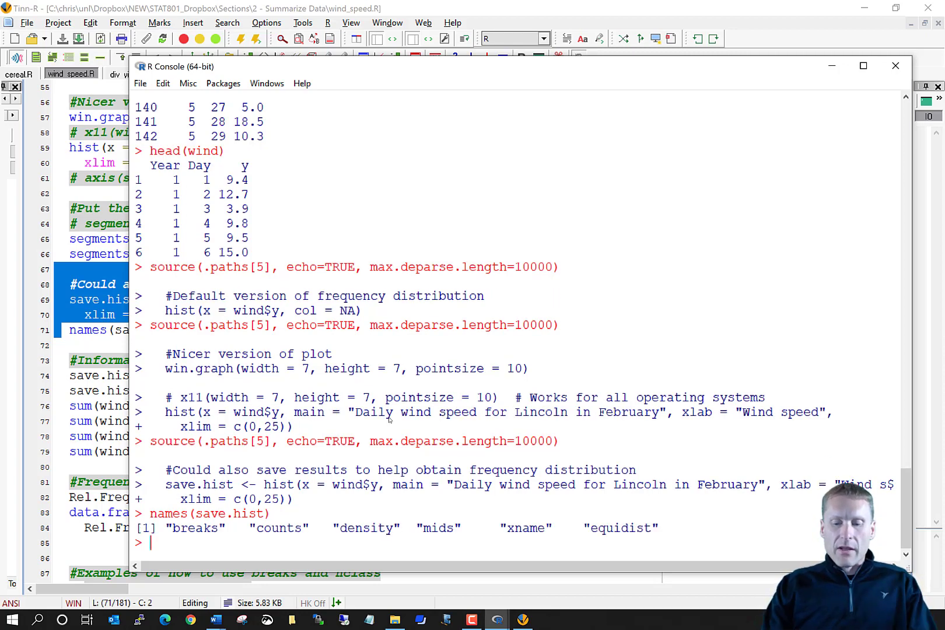
Step: Print the histogram's class boundaries with save.hist$breaks and read through the first few boundary values
{"action": "type", "text": "save.,"}
{"action": "key", "text": "BackSpace"}
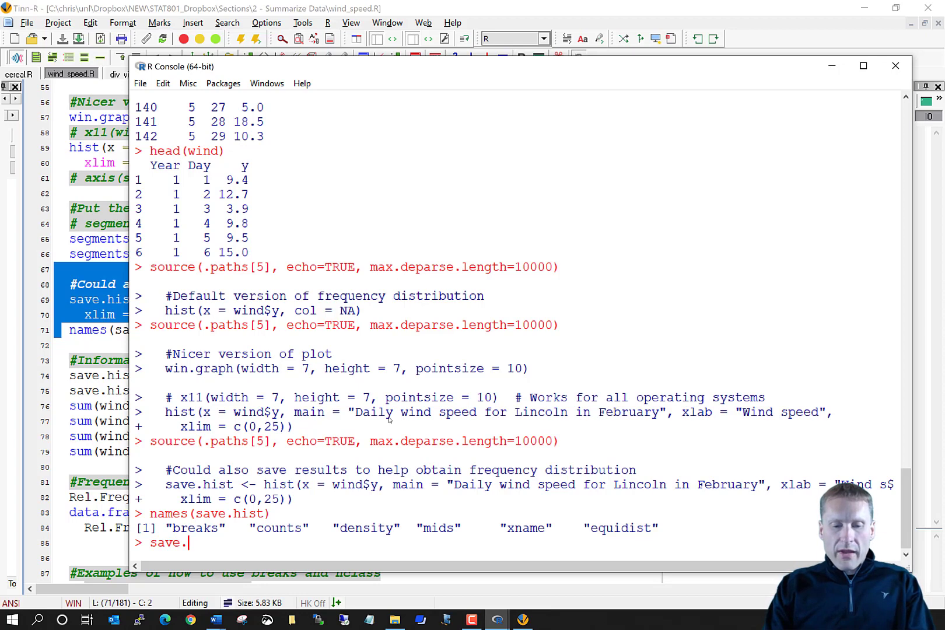
{"action": "type", "text": "hist$breaks"}
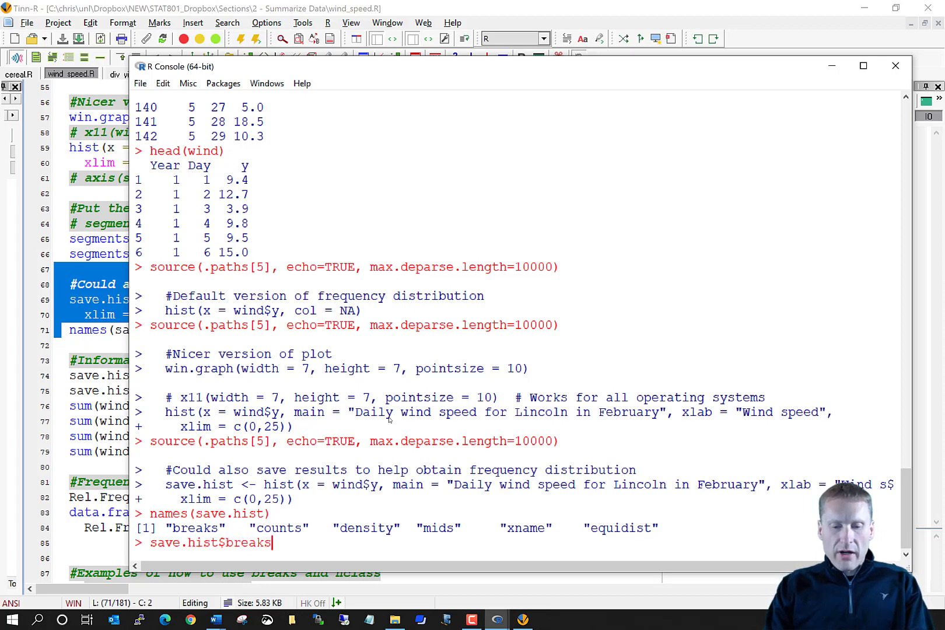
{"action": "key", "text": "Return"}
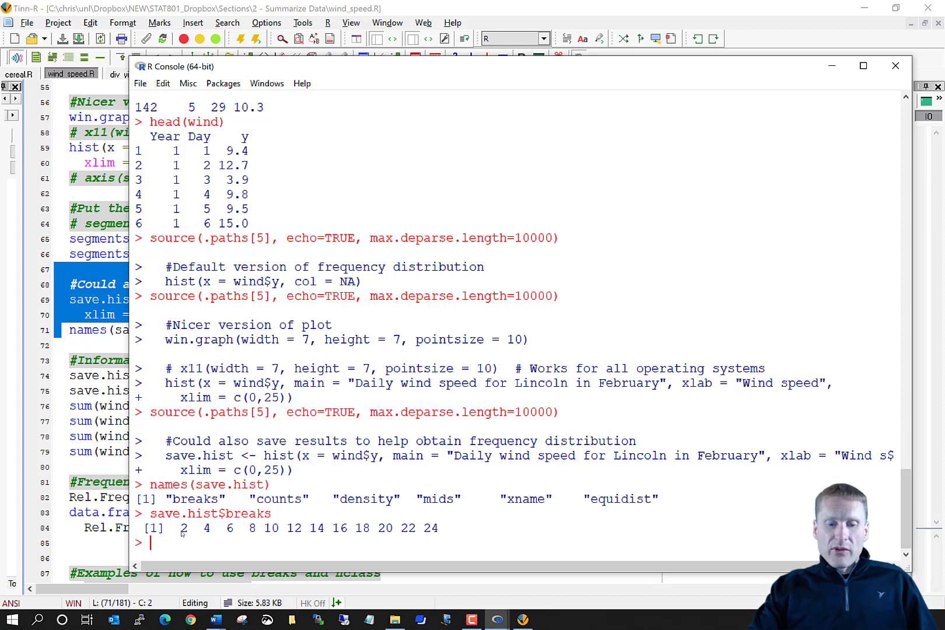
{"action": "left_click_drag", "start_coordinate": [181, 532], "coordinate": [209, 532]}
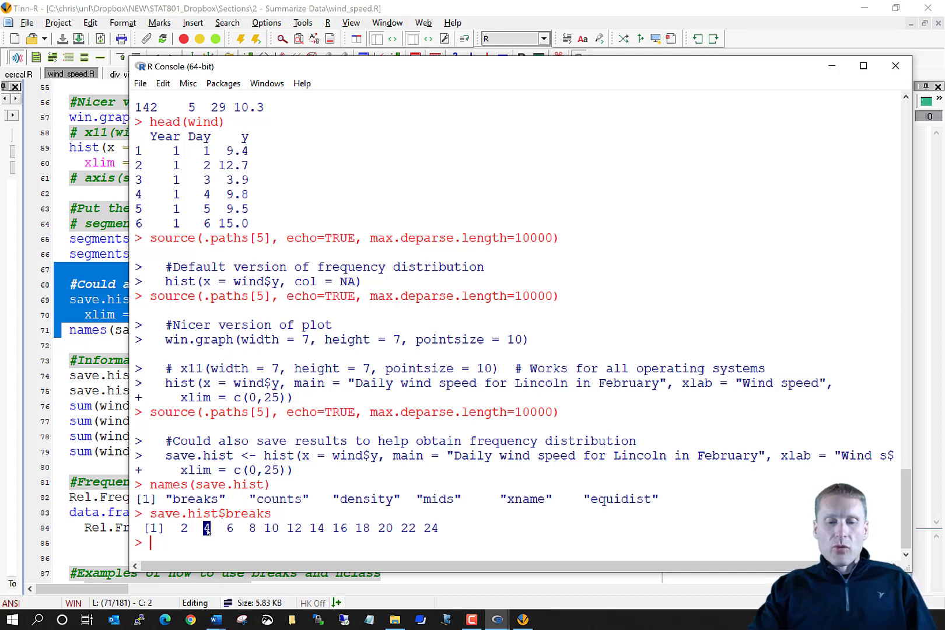
{"action": "left_click_drag", "start_coordinate": [226, 531], "coordinate": [231, 531]}
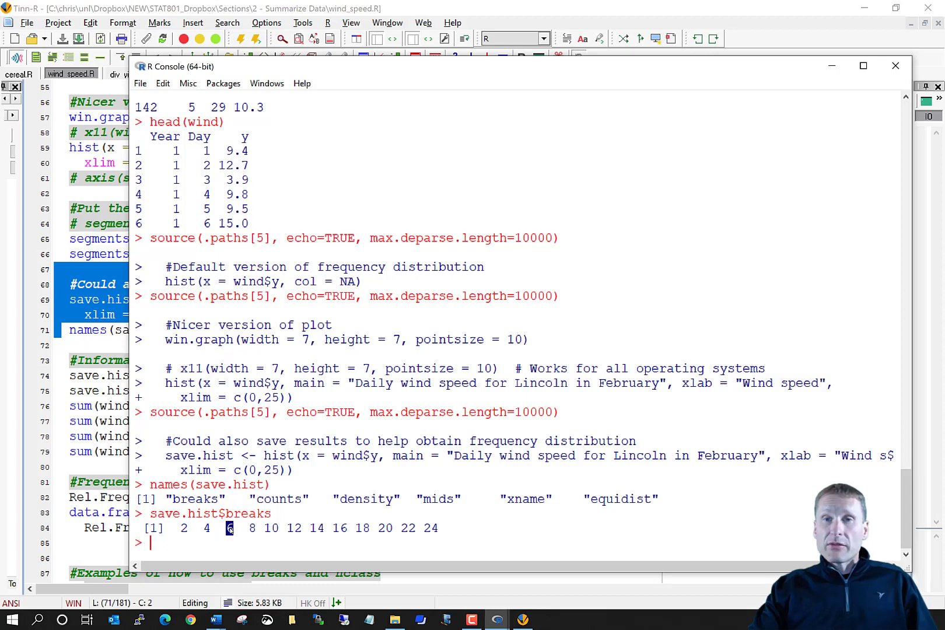
{"action": "left_click_drag", "start_coordinate": [393, 498], "coordinate": [395, 502]}
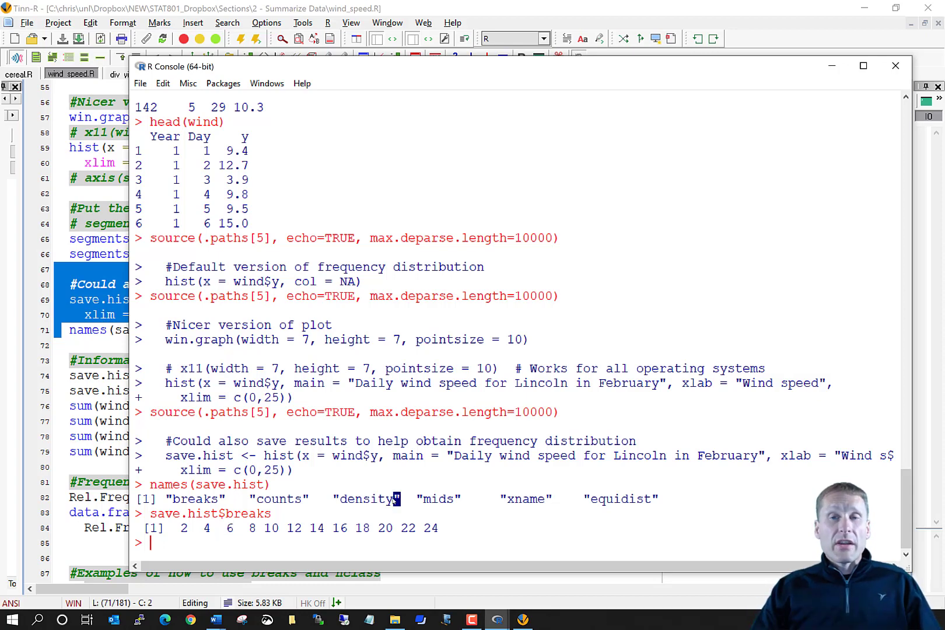
Step: Print the class frequencies with save.hist$counts and examine the count for the first class
{"action": "key", "text": "Up"}
{"action": "key", "text": "BackSpace"}
{"action": "key", "text": "BackSpace"}
{"action": "key", "text": "BackSpace"}
{"action": "key", "text": "BackSpace"}
{"action": "key", "text": "BackSpace"}
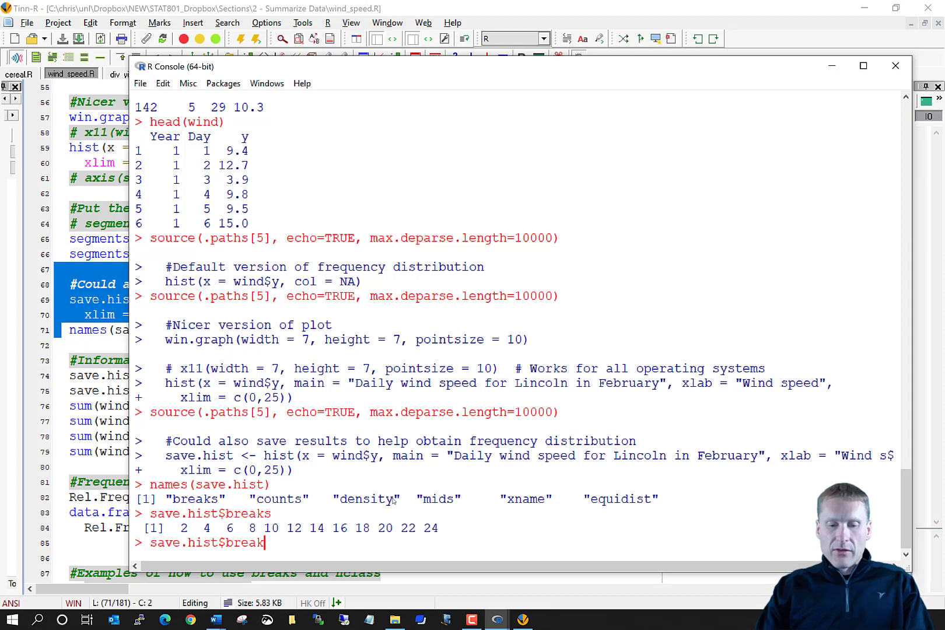
{"action": "key", "text": "BackSpace"}
{"action": "type", "text": "counts"}
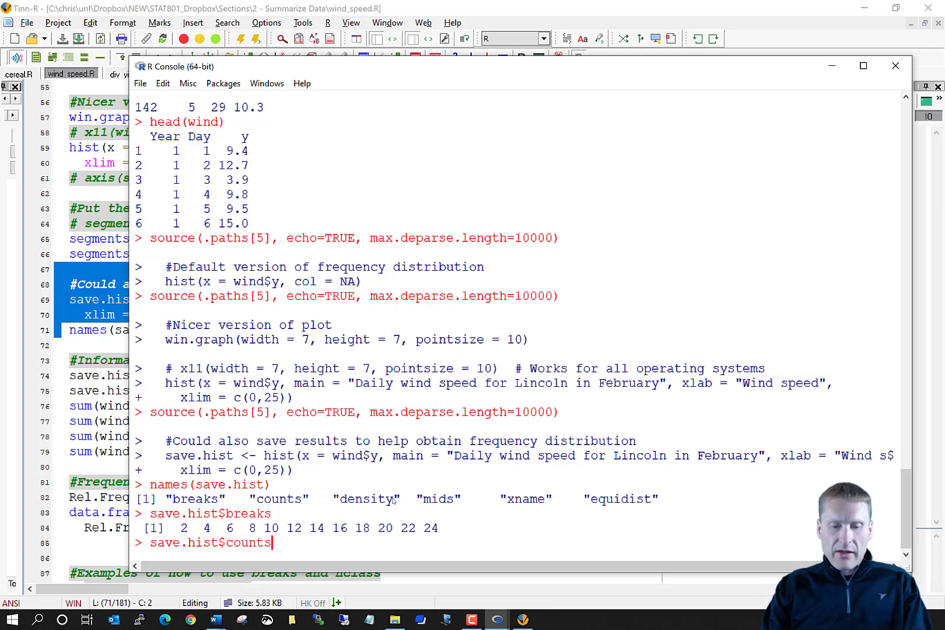
{"action": "key", "text": "Return"}
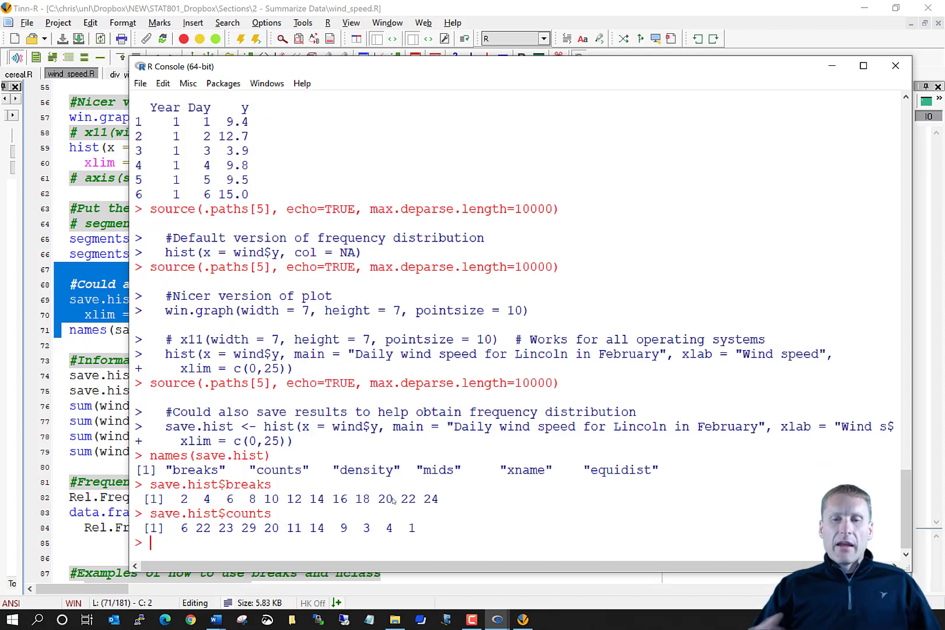
{"action": "double_click", "coordinate": [184, 528]}
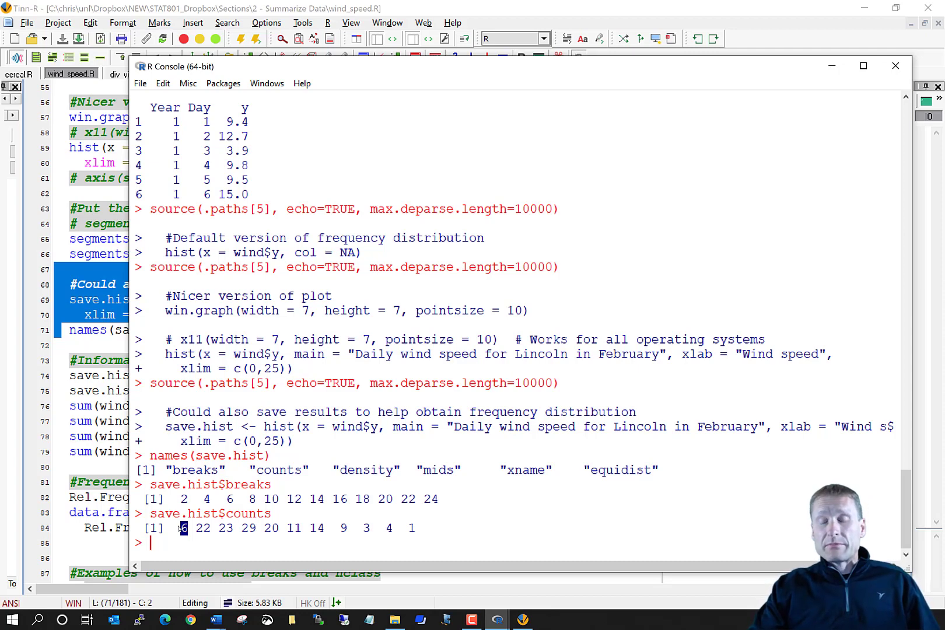
{"action": "left_click", "coordinate": [296, 518]}
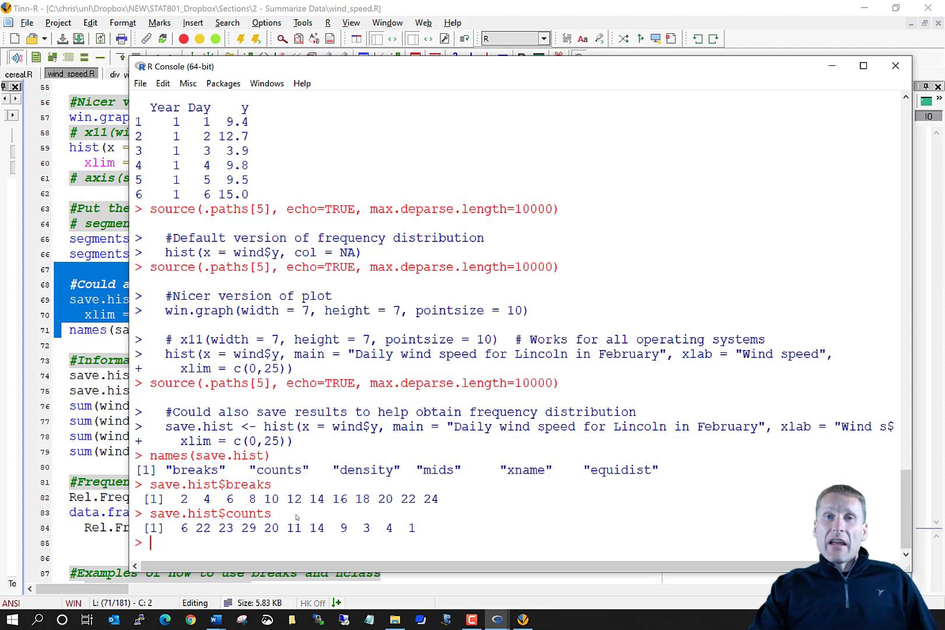
Step: Run only the sum(save.hist$counts) part of the Rel.Frequency line in wind_speed.R to get the total number of observations
{"action": "left_click", "coordinate": [109, 420]}
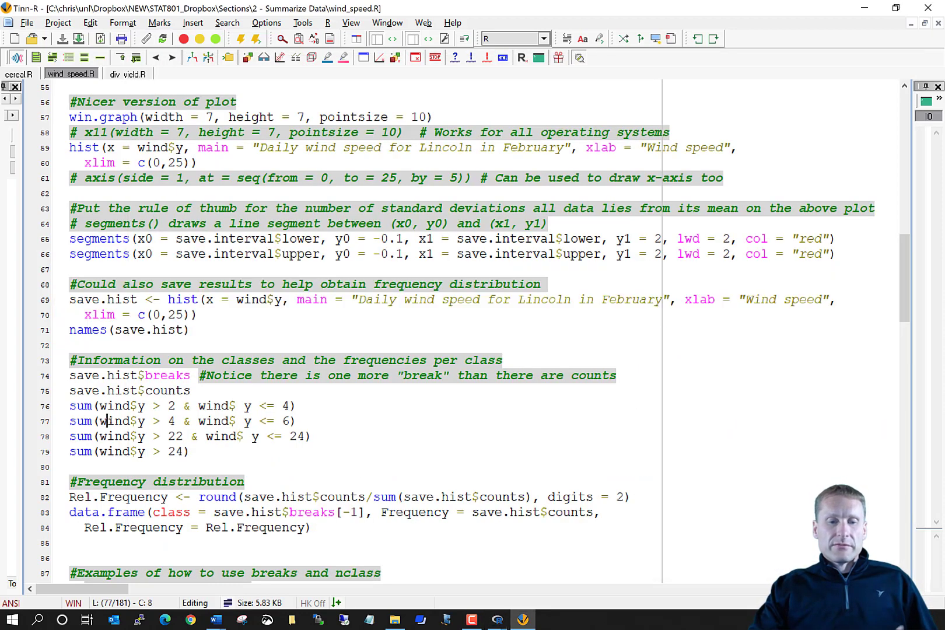
{"action": "scroll", "coordinate": [108, 420], "scroll_direction": "down", "scroll_amount": 3}
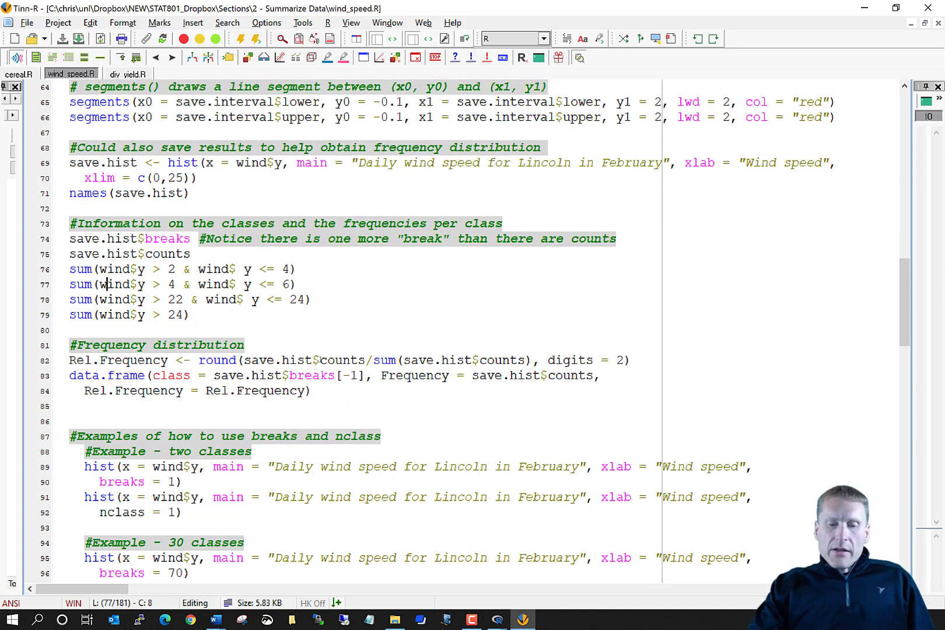
{"action": "left_click", "coordinate": [406, 360]}
{"action": "left_click_drag", "start_coordinate": [405, 360], "coordinate": [526, 361]}
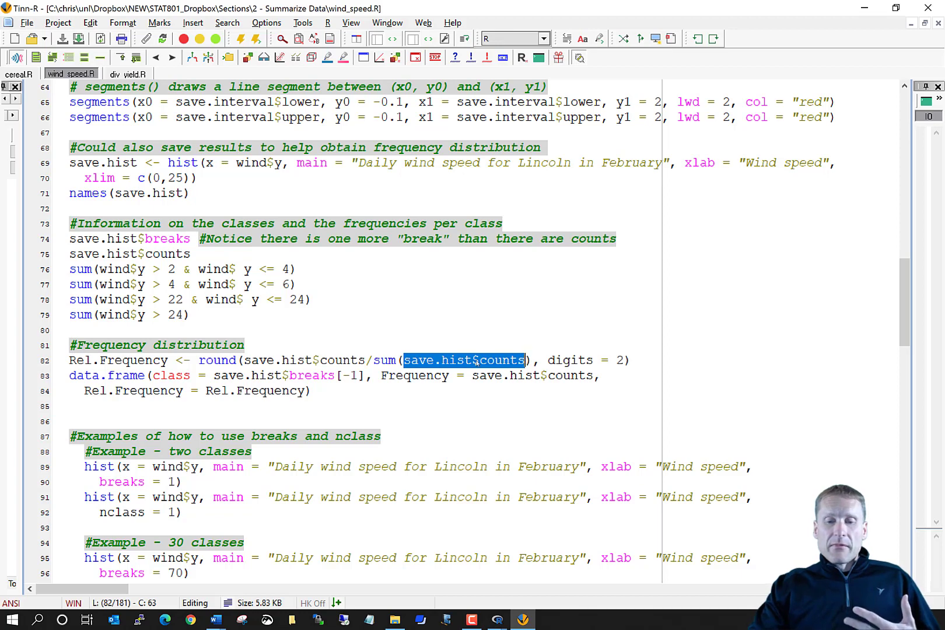
{"action": "left_click_drag", "start_coordinate": [373, 361], "coordinate": [532, 360]}
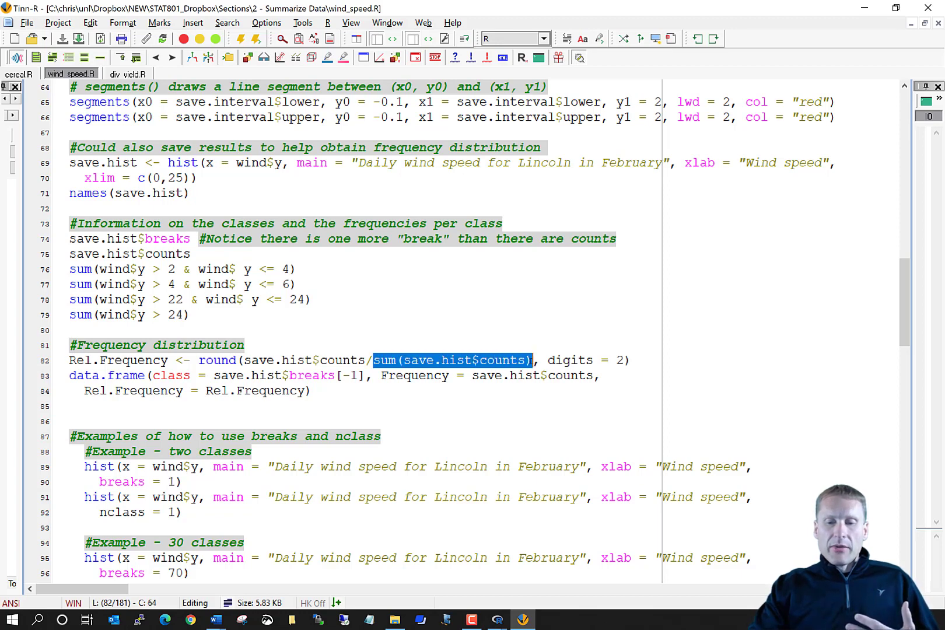
{"action": "left_click", "coordinate": [53, 58]}
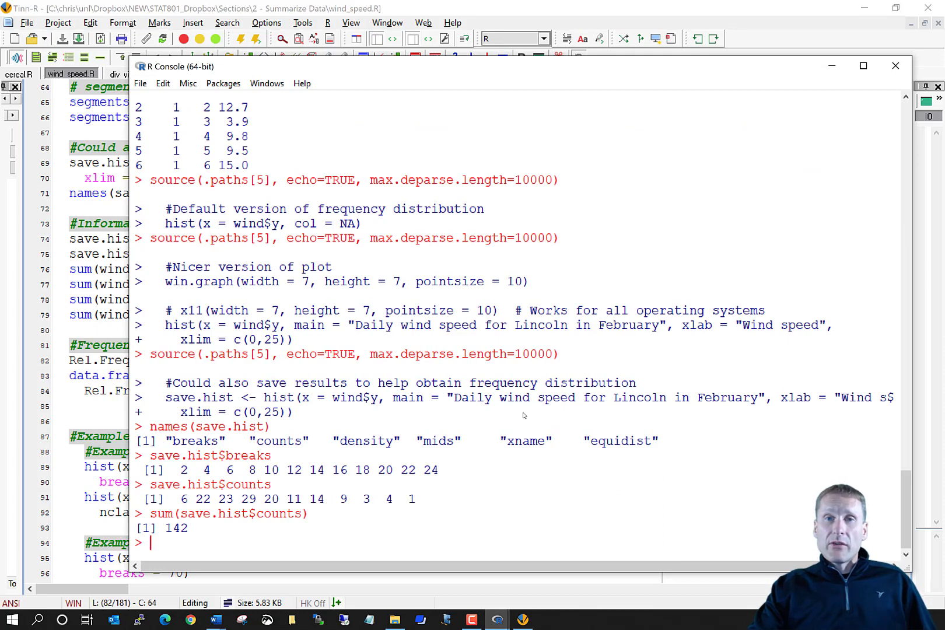
Step: Run only the save.hist$counts/sum(save.hist$counts) part of the Rel.Frequency line to compute the unrounded relative frequencies
{"action": "left_click", "coordinate": [92, 406]}
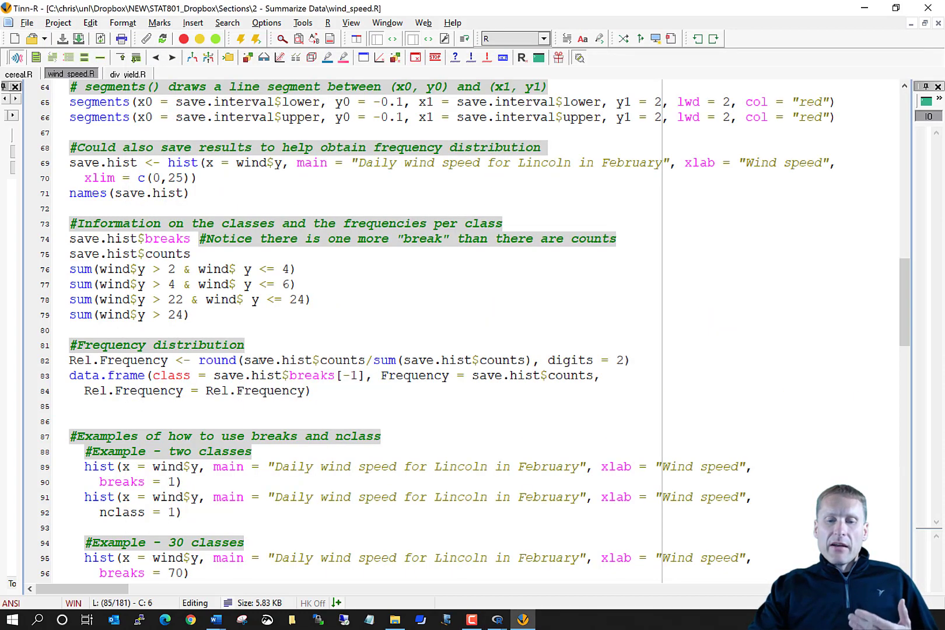
{"action": "left_click_drag", "start_coordinate": [244, 361], "coordinate": [532, 361]}
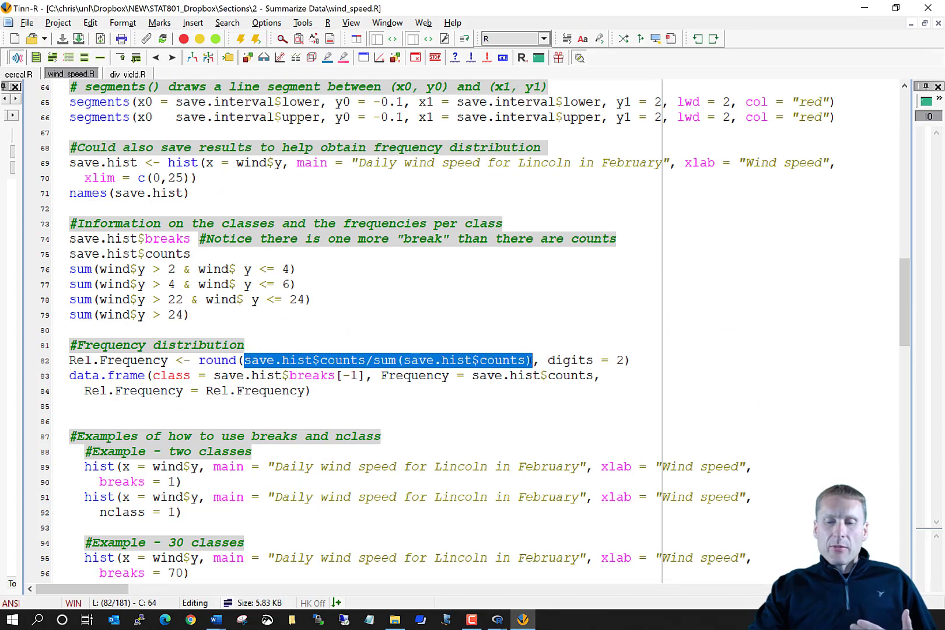
{"action": "key", "text": "ctrl+Return"}
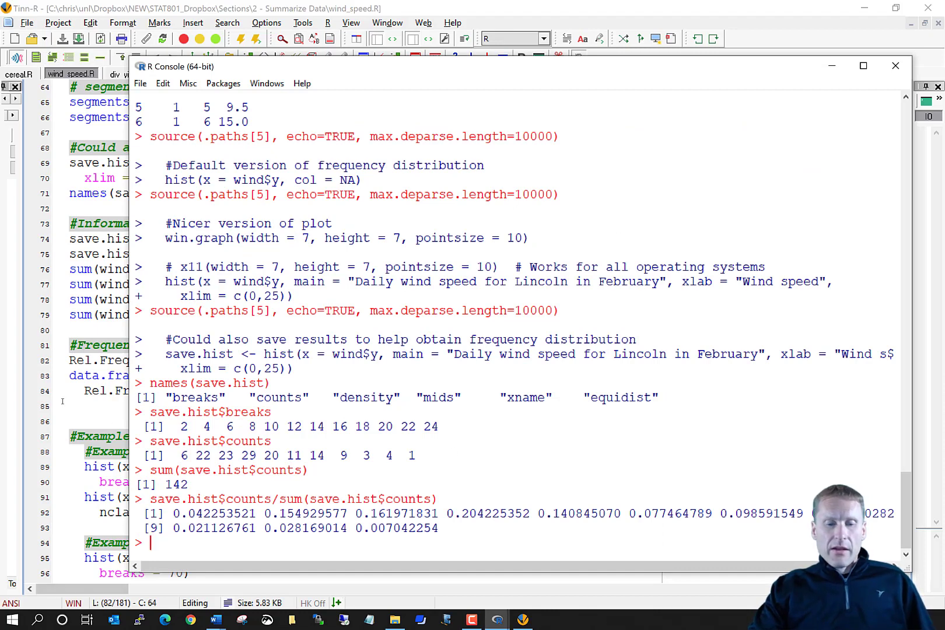
Step: Run the full Rel.Frequency line of wind_speed.R, storing the relative frequencies rounded with digits = 2
{"action": "left_click", "coordinate": [343, 599]}
{"action": "left_click_drag", "start_coordinate": [198, 360], "coordinate": [245, 360]}
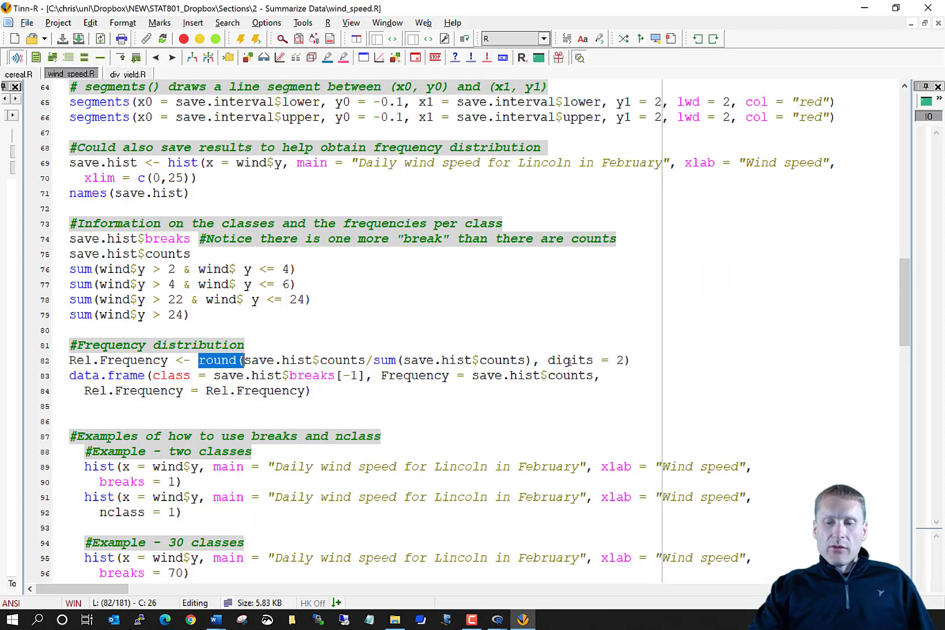
{"action": "left_click_drag", "start_coordinate": [548, 360], "coordinate": [635, 358]}
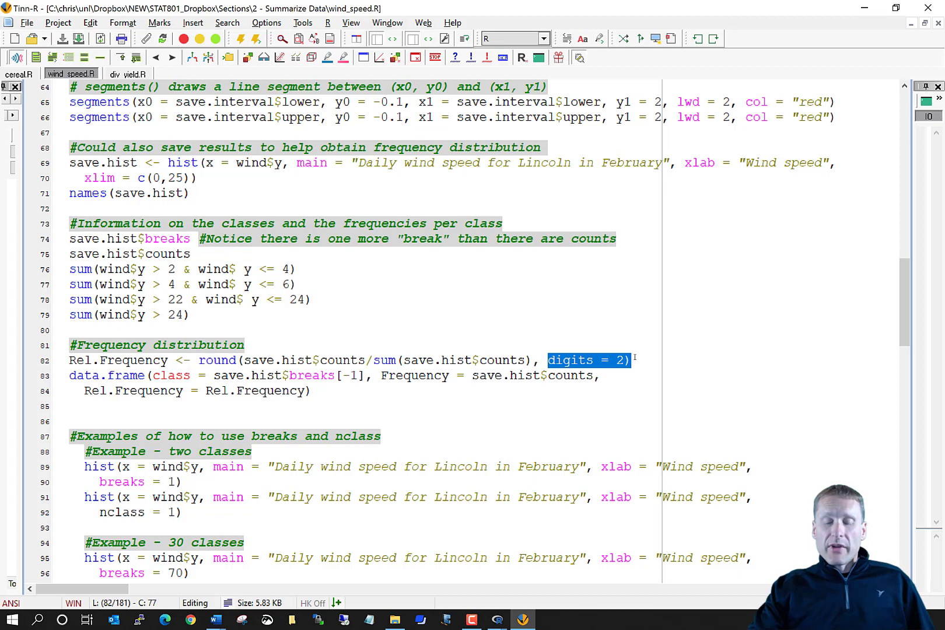
{"action": "key", "text": "ctrl+alt+l"}
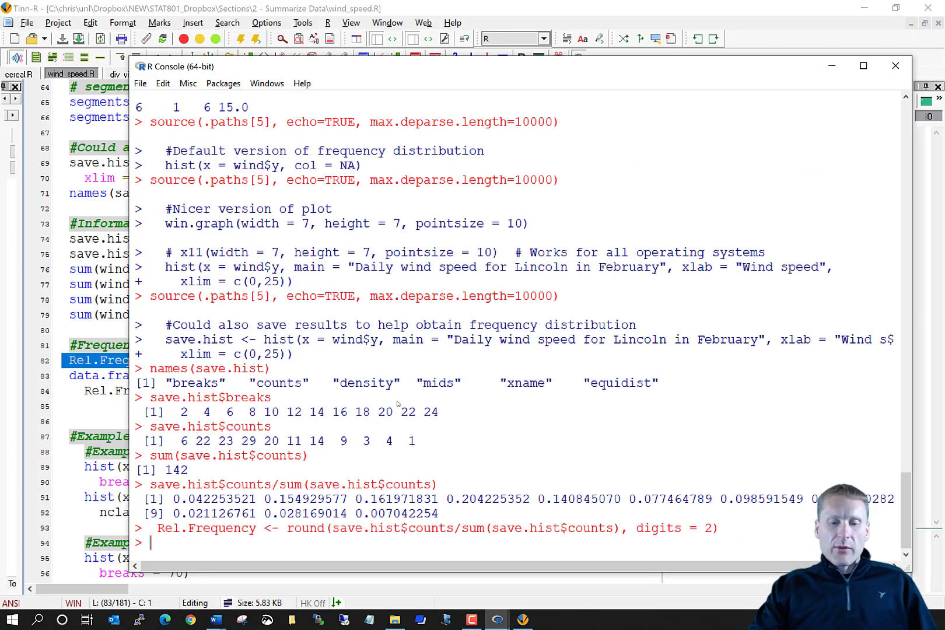
Step: Print the stored Rel.Frequency object in the R console by reusing its name from the echoed command
{"action": "left_click_drag", "start_coordinate": [158, 528], "coordinate": [255, 528]}
{"action": "key", "text": "ctrl+c"}
{"action": "key", "text": "ctrl+v"}
{"action": "key", "text": "Return"}
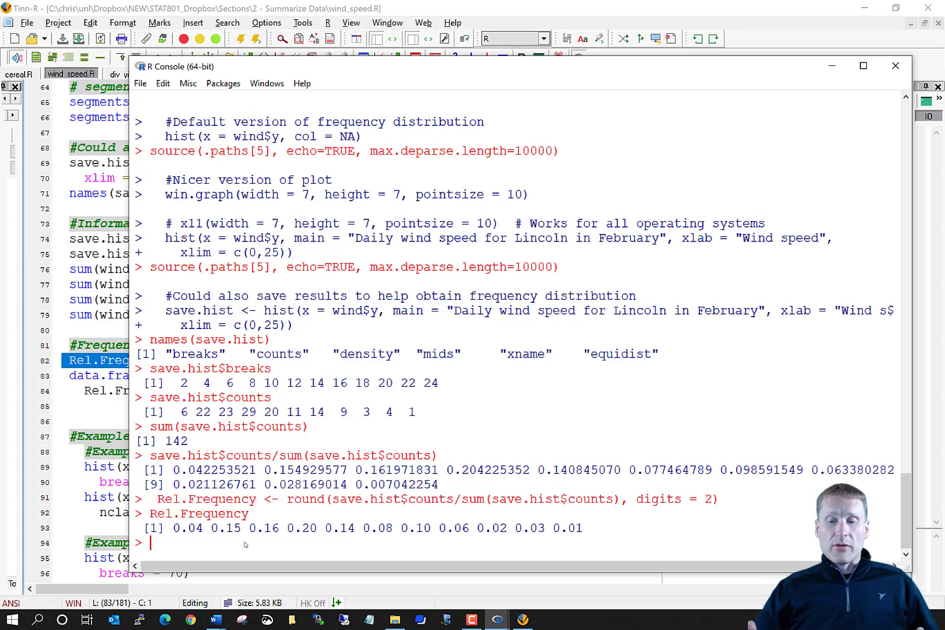
Step: Examine the data.frame() call in wind_speed.R, including its class, Frequency and Rel.Frequency arguments and the save.hist$breaks term
{"action": "left_click", "coordinate": [92, 415]}
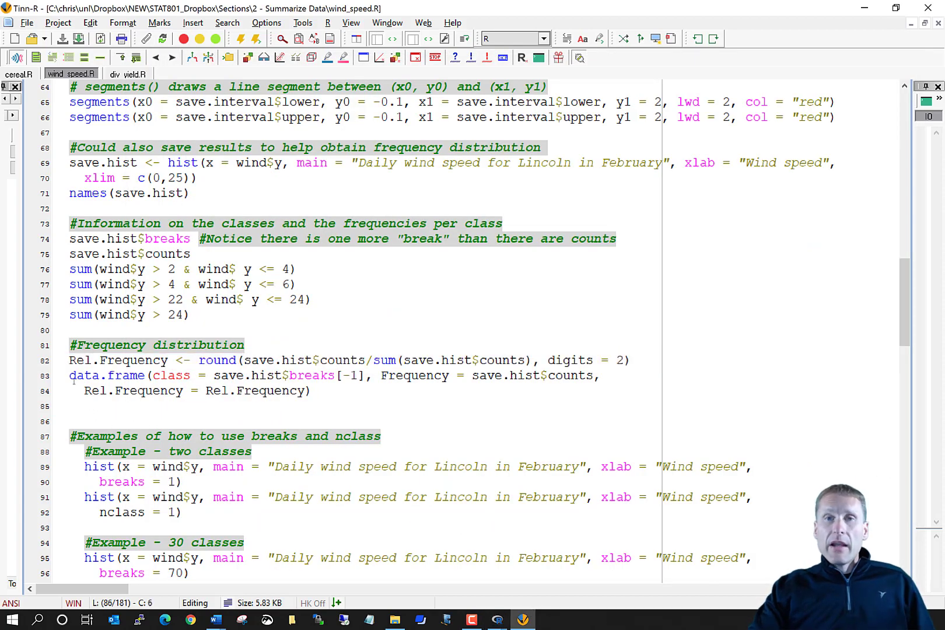
{"action": "double_click", "coordinate": [102, 375]}
{"action": "left_click_drag", "start_coordinate": [103, 376], "coordinate": [145, 375]}
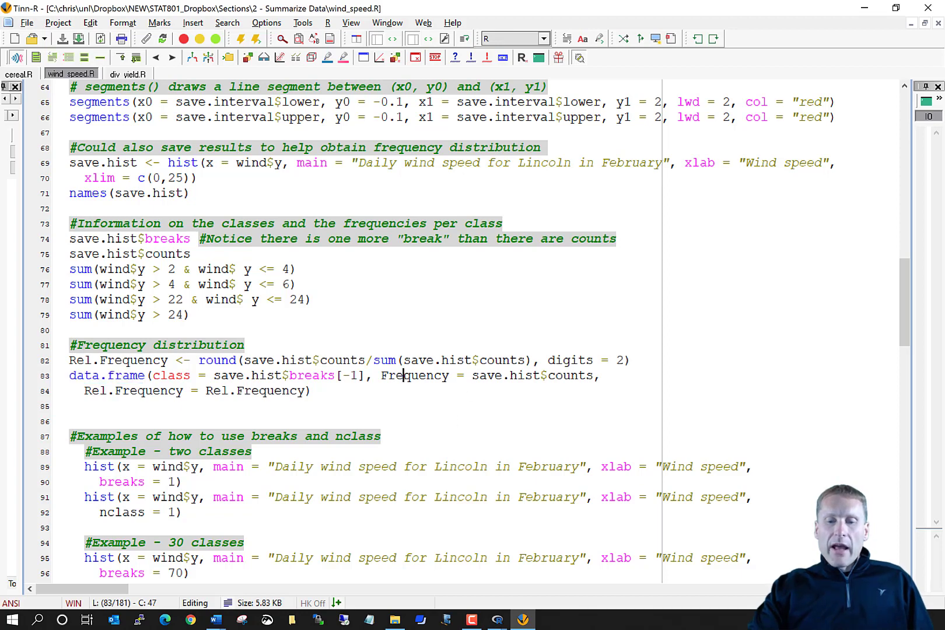
{"action": "double_click", "coordinate": [405, 375]}
{"action": "double_click", "coordinate": [570, 376]}
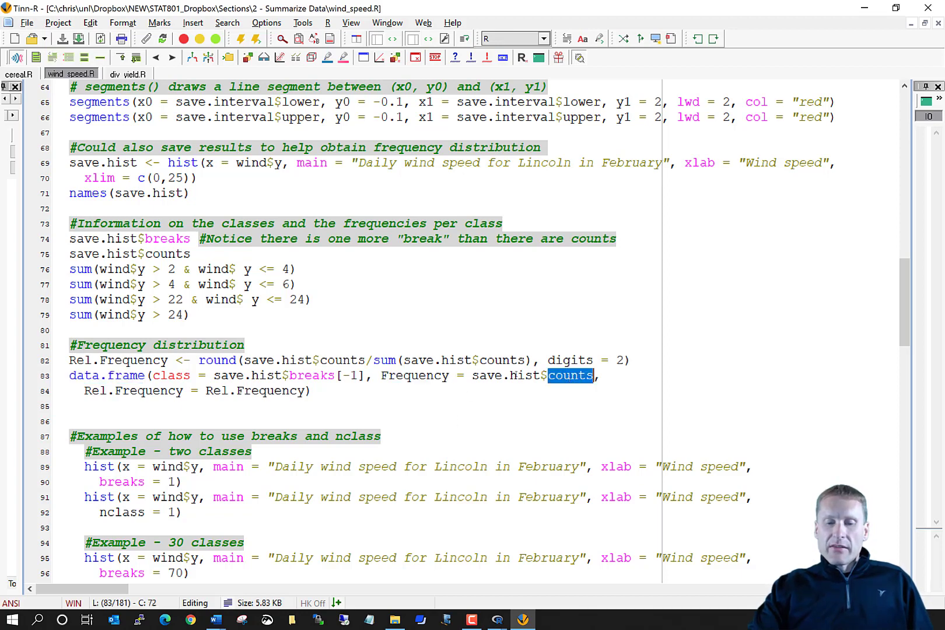
{"action": "left_click_drag", "start_coordinate": [92, 390], "coordinate": [184, 391]}
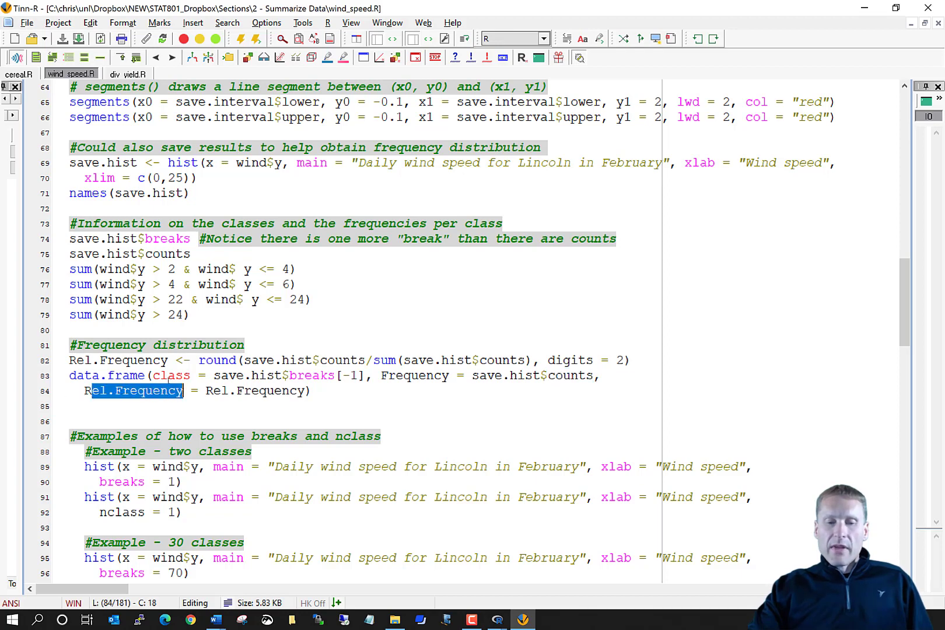
{"action": "double_click", "coordinate": [186, 375]}
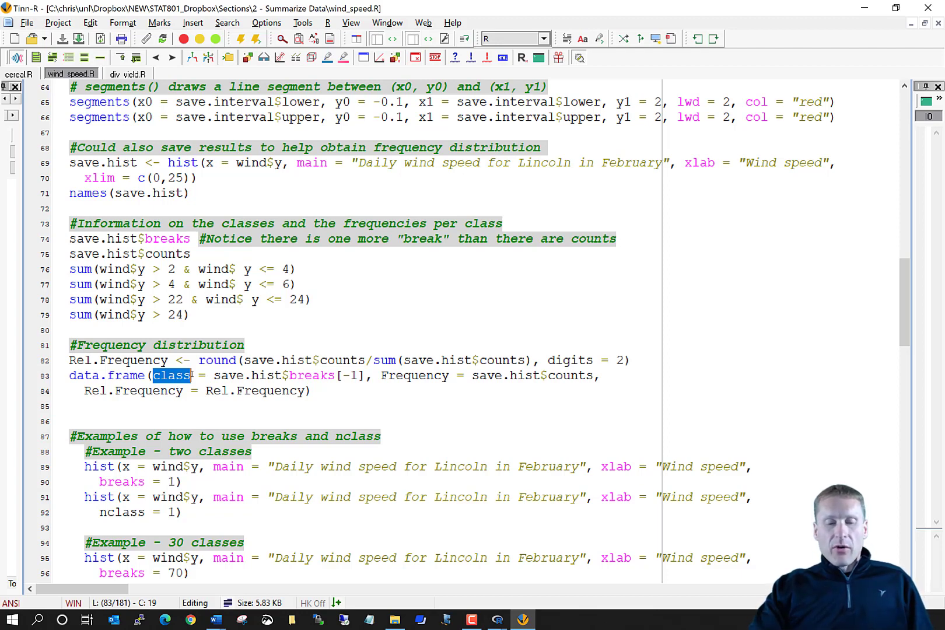
{"action": "left_click_drag", "start_coordinate": [214, 375], "coordinate": [335, 375]}
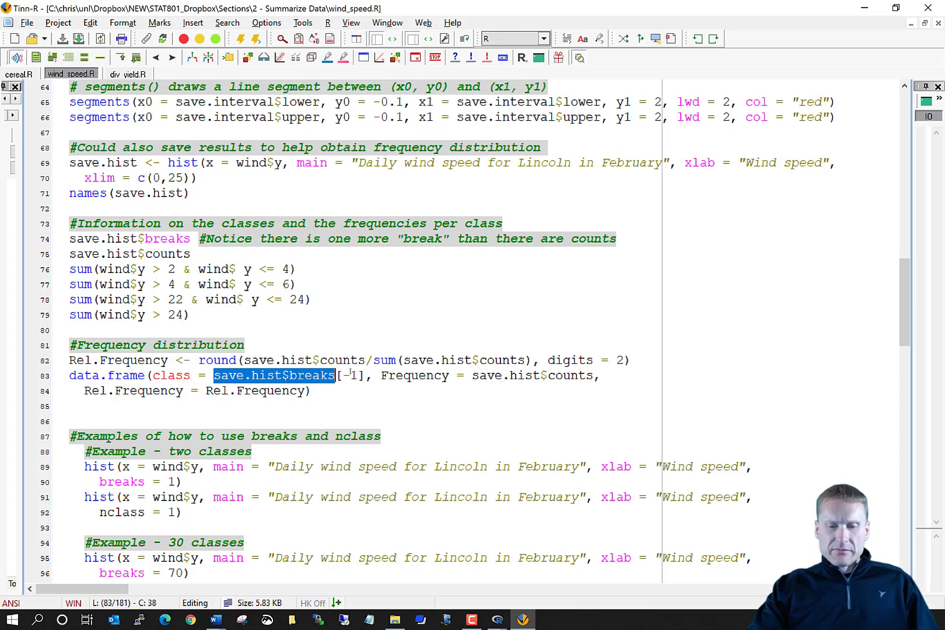
Step: Copy save.hist$breaks[-1] from the data.frame() call to blank line 80, trim it to save.hist$breaks and run it
{"action": "left_click_drag", "start_coordinate": [366, 375], "coordinate": [217, 379]}
{"action": "left_click", "coordinate": [73, 331]}
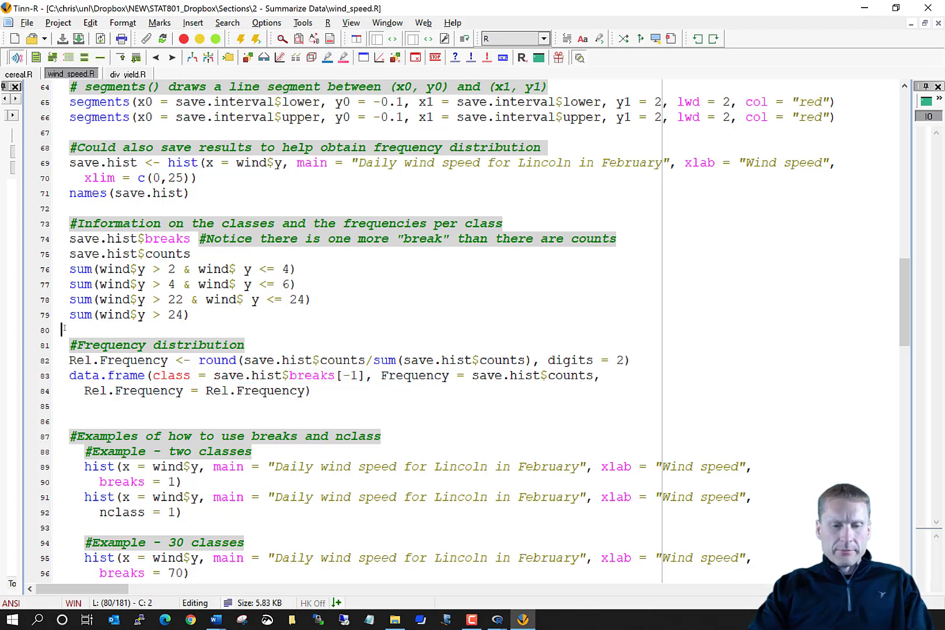
{"action": "key", "text": "ctrl+v"}
{"action": "key", "text": "shift+Left"}
{"action": "key", "text": "shift+Left"}
{"action": "key", "text": "shift+Left"}
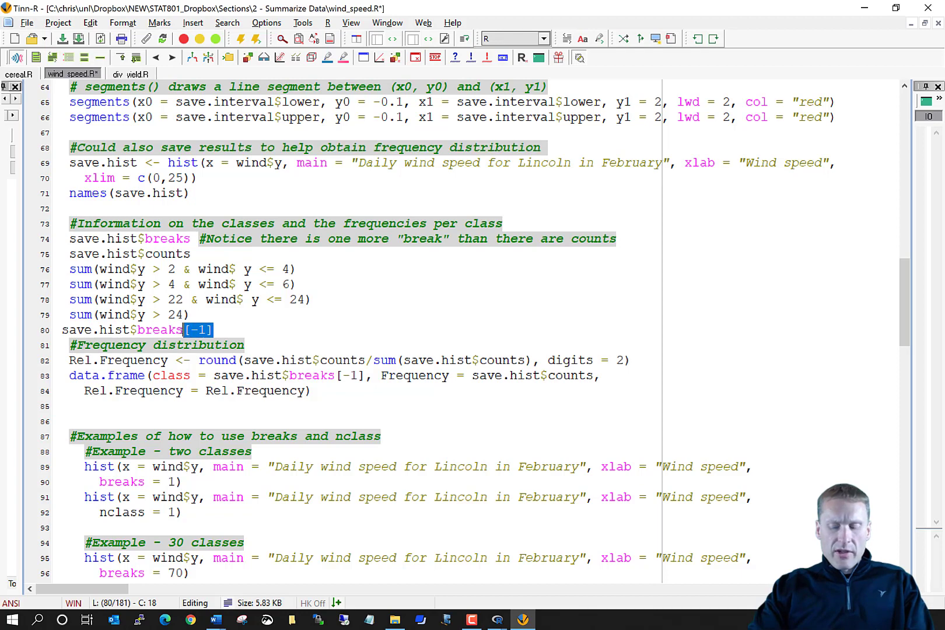
{"action": "key", "text": "BackSpace"}
{"action": "key", "text": "BackSpace"}
{"action": "left_click_drag", "start_coordinate": [184, 331], "coordinate": [53, 331]}
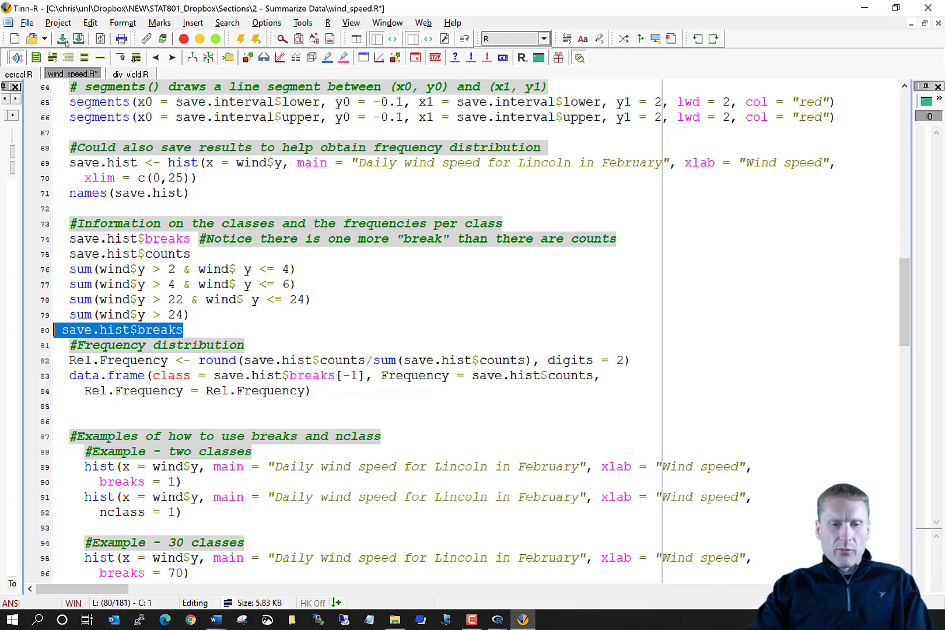
{"action": "left_click", "coordinate": [52, 57]}
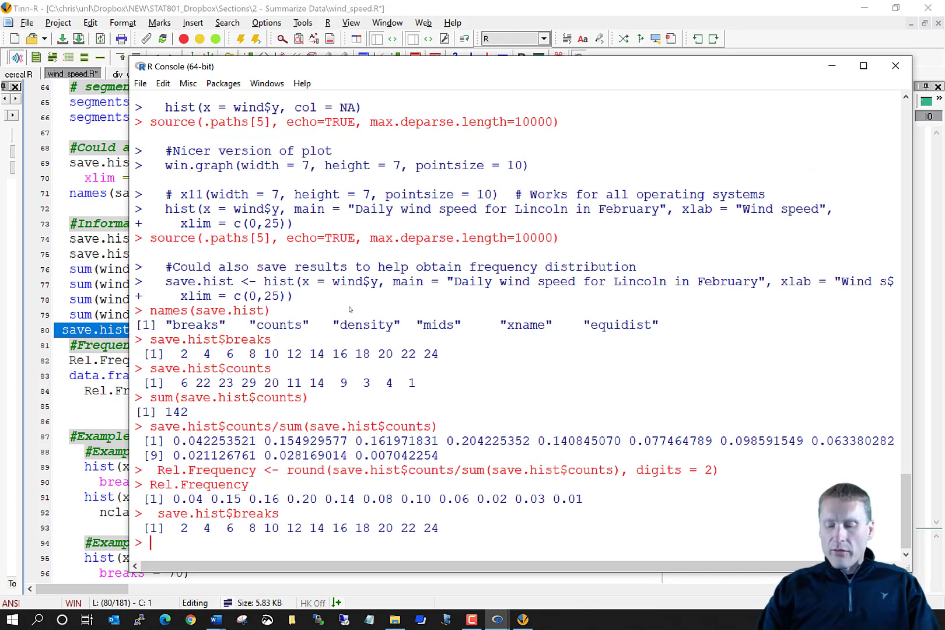
Step: Recall the last console command and extend it to save.hist$breaks[1] to print only the first class boundary
{"action": "key", "text": "Up"}
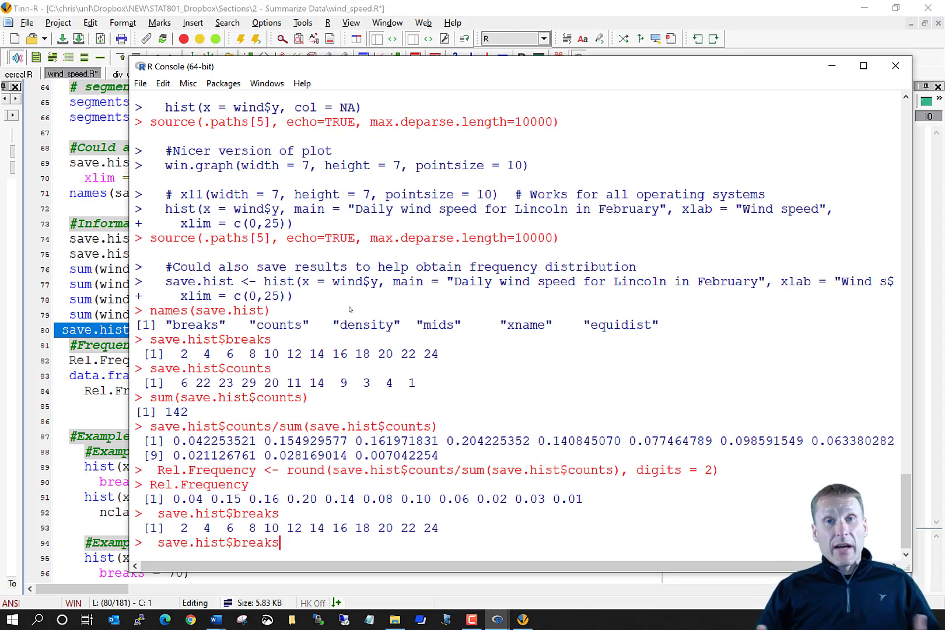
{"action": "type", "text": "["}
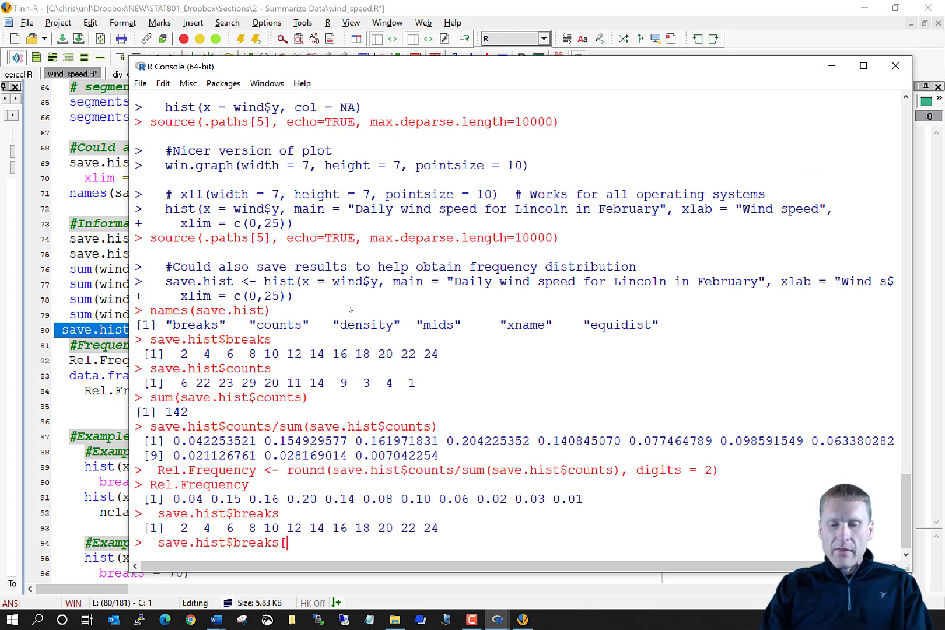
{"action": "type", "text": "1"}
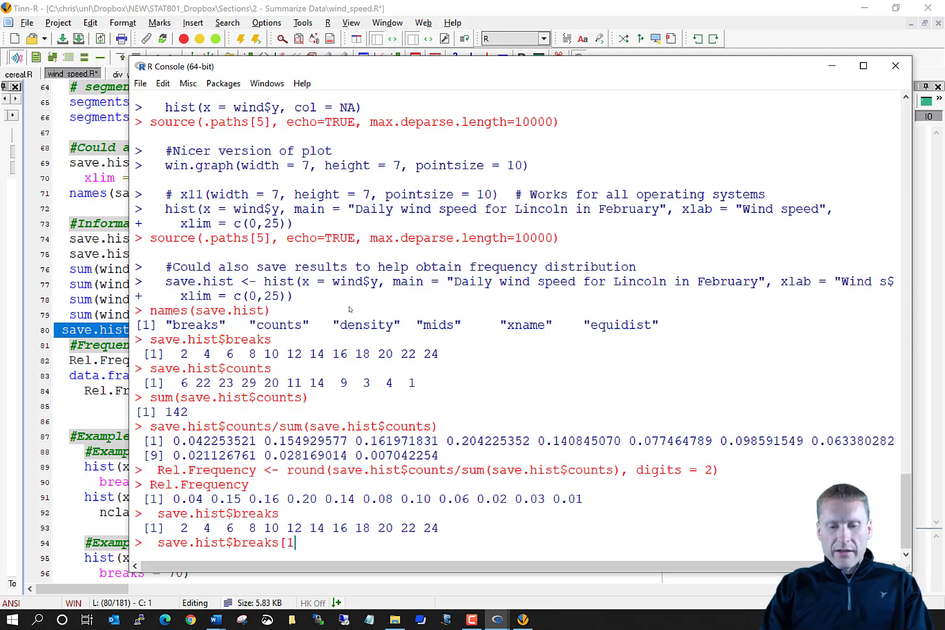
{"action": "type", "text": "]"}
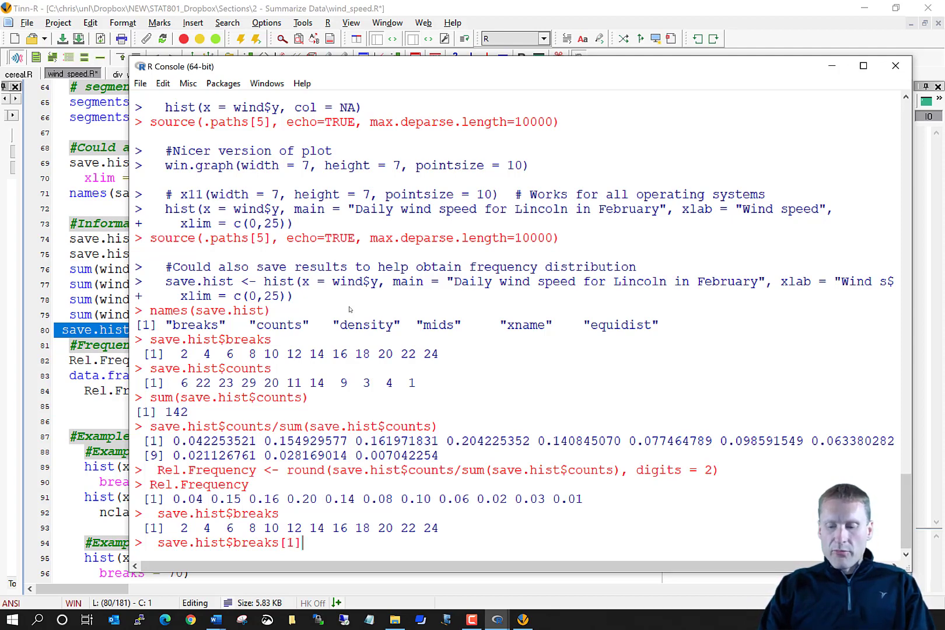
{"action": "key", "text": "Return"}
Step: Change the index of the recalled command and run save.hist$breaks[1:3] to print the first three class boundaries
{"action": "key", "text": "Up"}
{"action": "key", "text": "Left"}
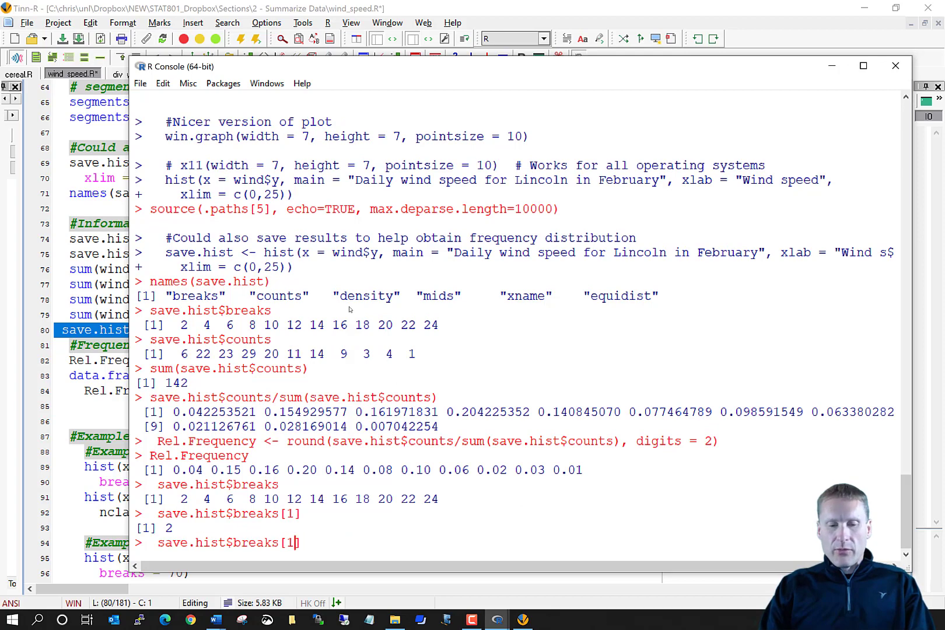
{"action": "type", "text": ":"}
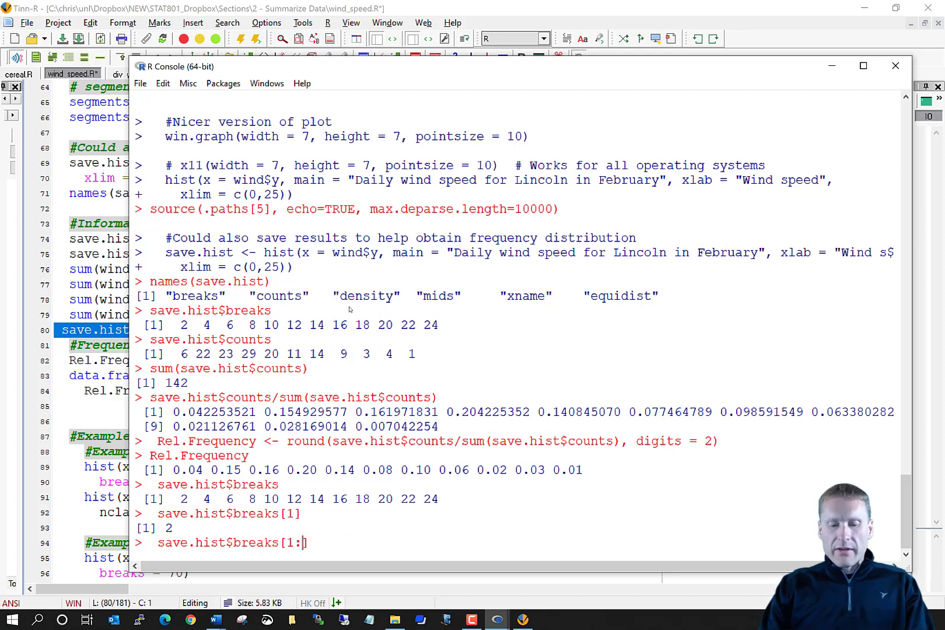
{"action": "type", "text": "3"}
{"action": "key", "text": "Return"}
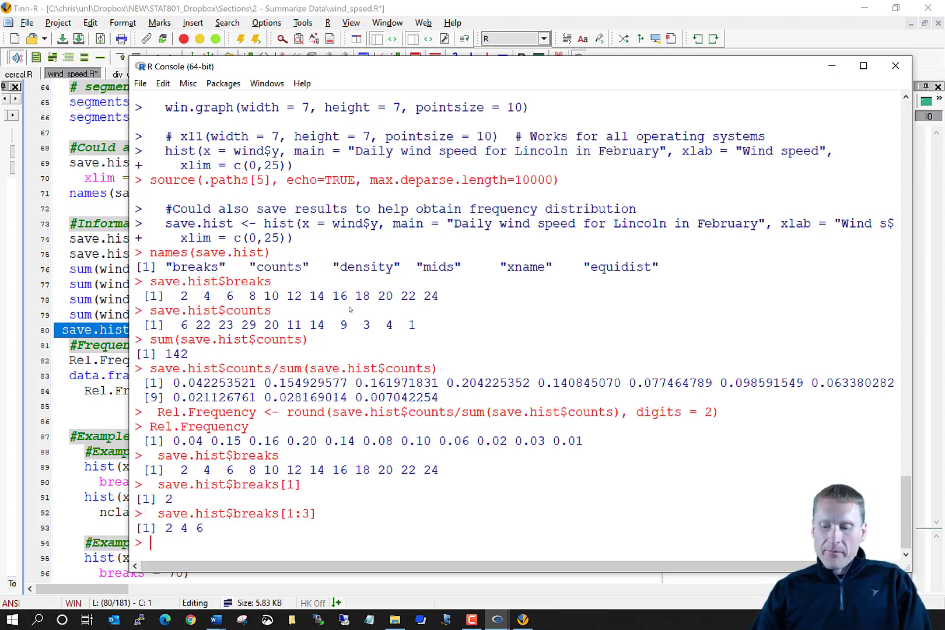
Step: Replace the index with -1 and run save.hist$breaks[-1] to print all class boundaries except the first
{"action": "key", "text": "Up"}
{"action": "key", "text": "Left"}
{"action": "key", "text": "BackSpace"}
{"action": "key", "text": "BackSpace"}
{"action": "key", "text": "BackSpace"}
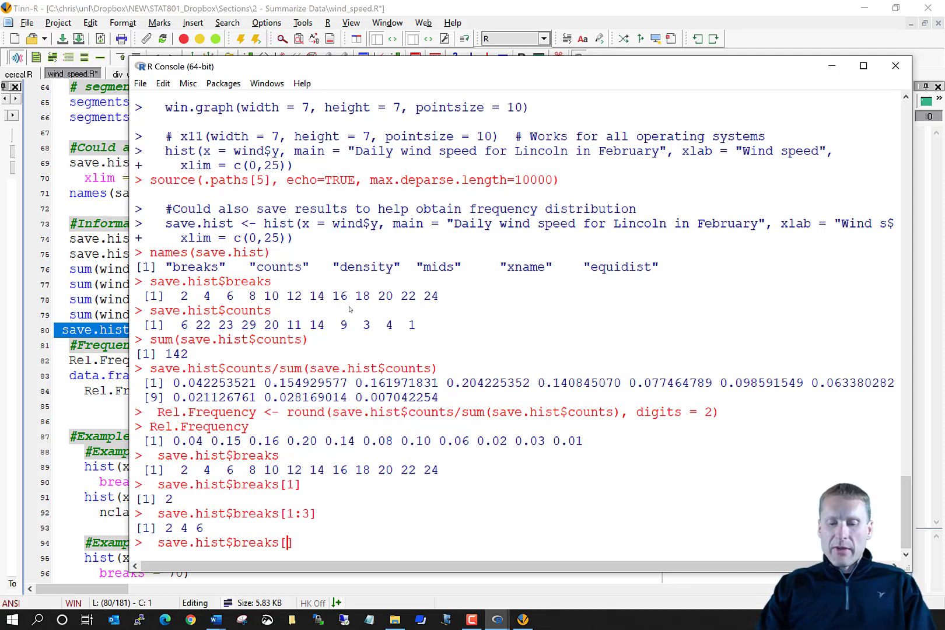
{"action": "type", "text": "-1"}
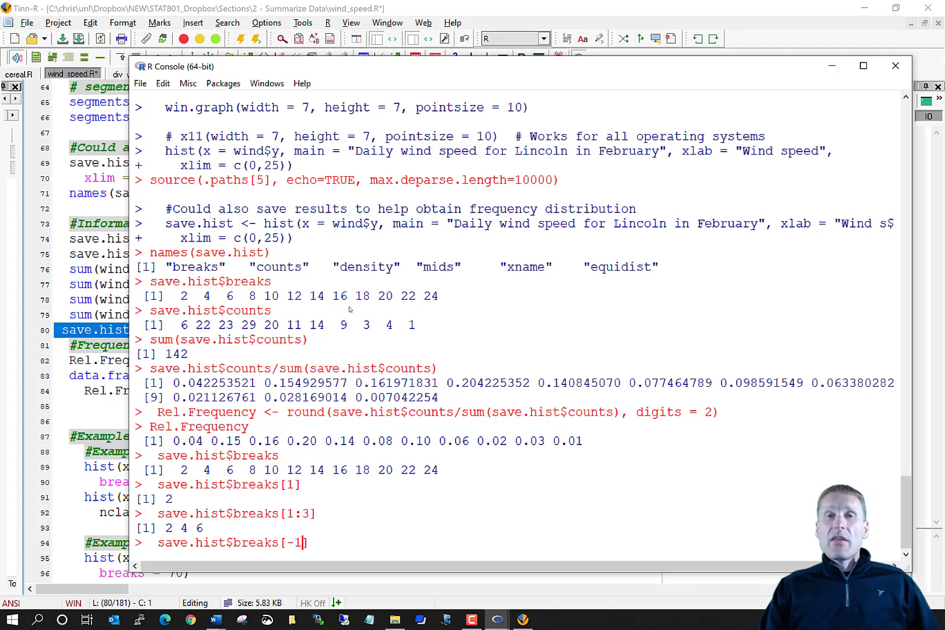
{"action": "key", "text": "Return"}
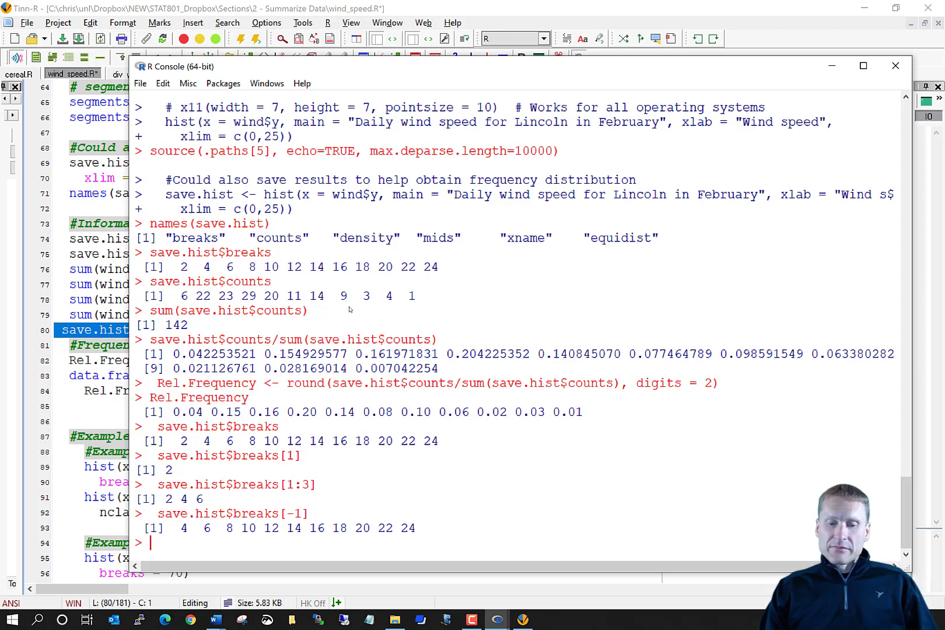
Step: Review the class argument and its [-1] index, run the data.frame() code on lines 83–84, and examine the first class in the frequency distribution
{"action": "left_click", "coordinate": [69, 360]}
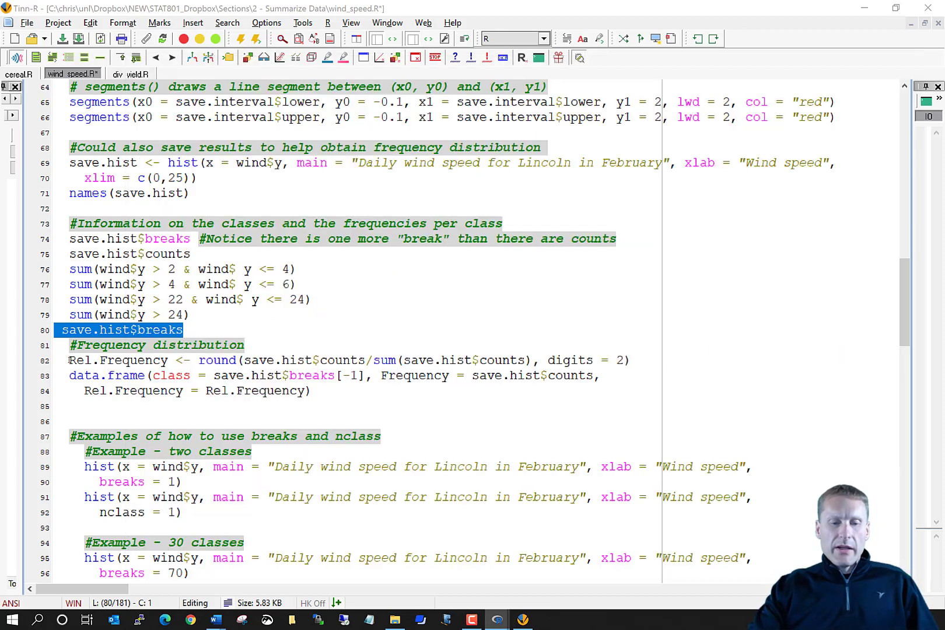
{"action": "double_click", "coordinate": [169, 376]}
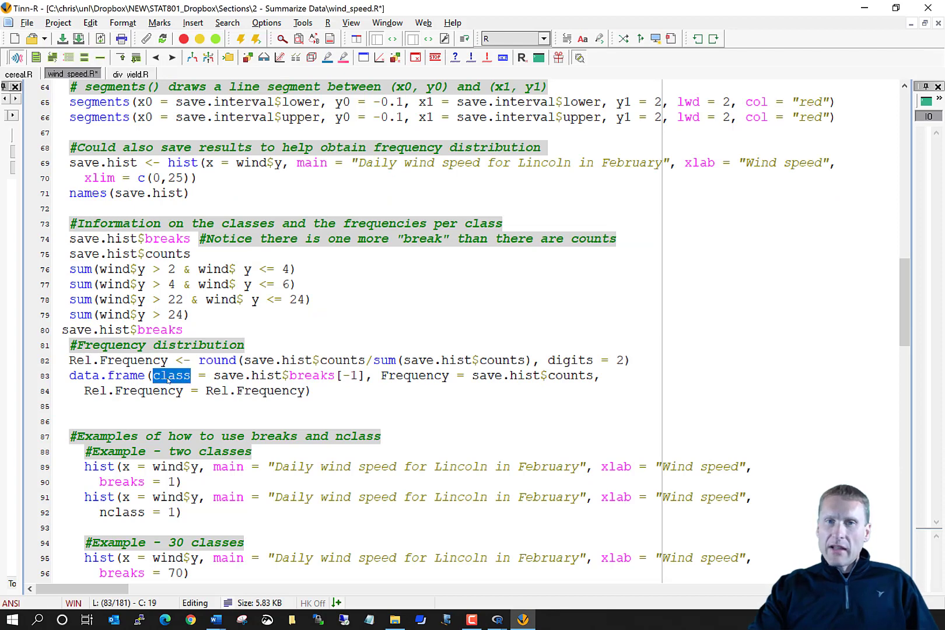
{"action": "left_click_drag", "start_coordinate": [56, 330], "coordinate": [207, 331]}
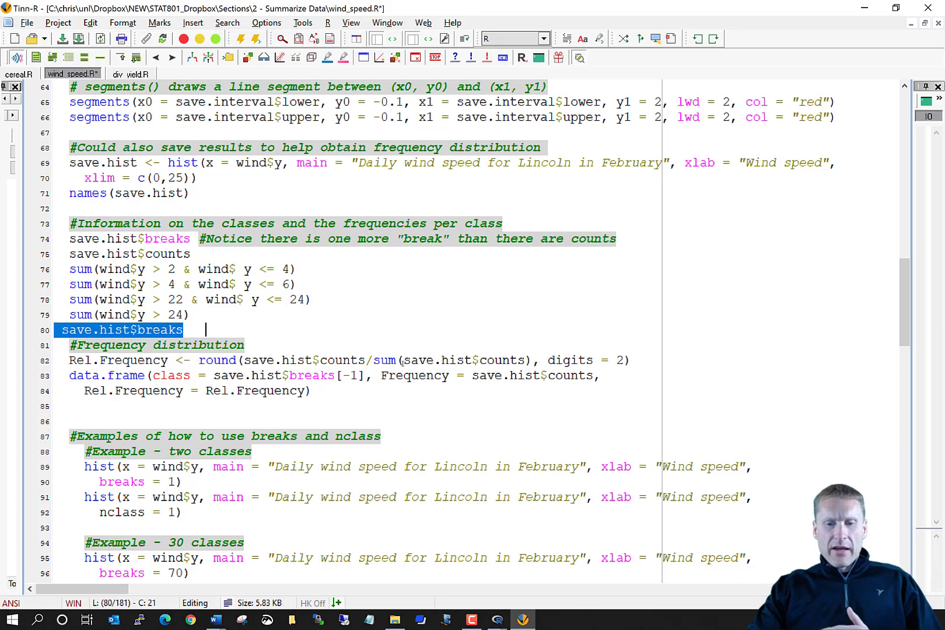
{"action": "double_click", "coordinate": [337, 362]}
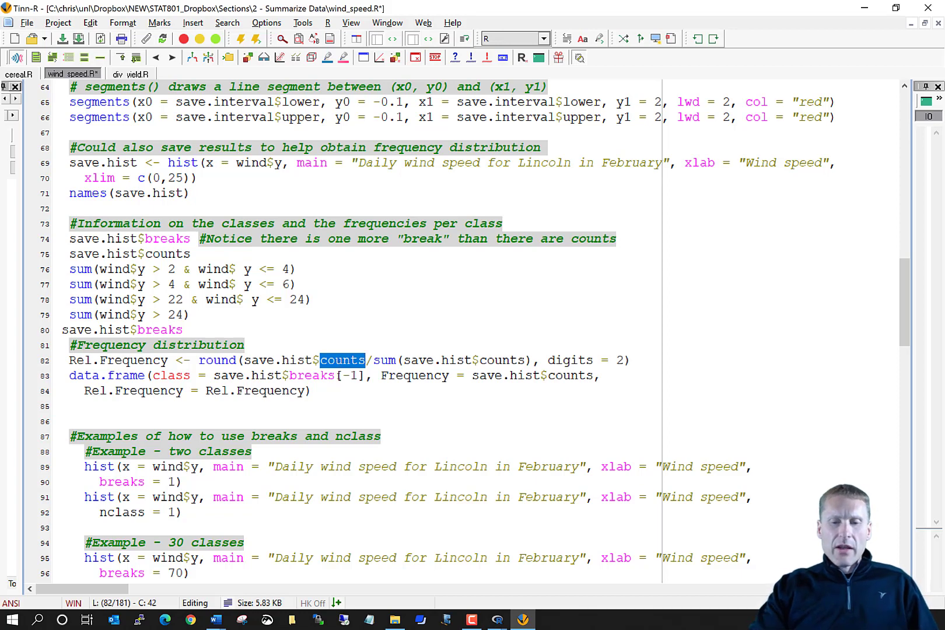
{"action": "left_click_drag", "start_coordinate": [343, 375], "coordinate": [365, 376]}
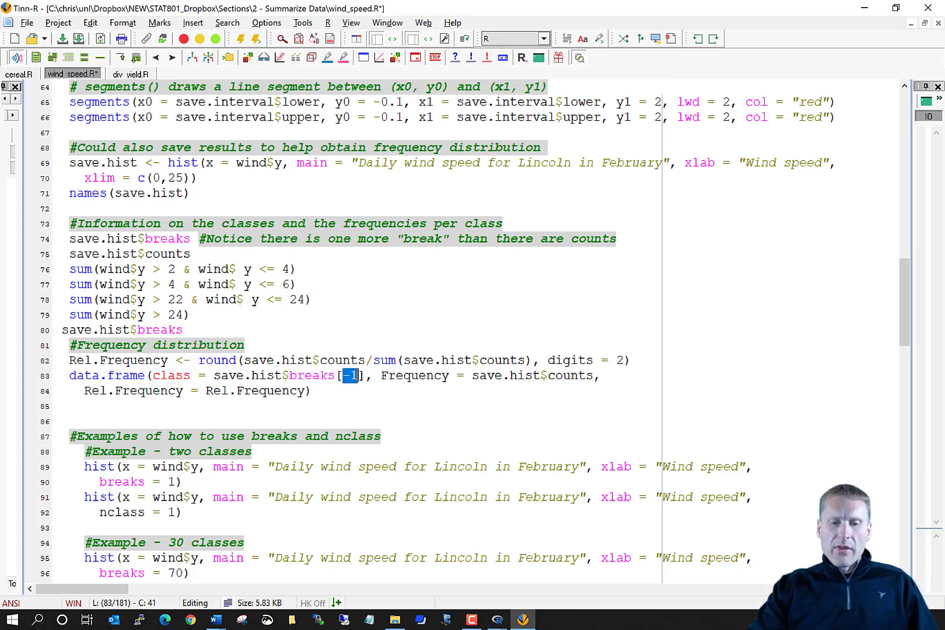
{"action": "left_click_drag", "start_coordinate": [59, 376], "coordinate": [336, 405]}
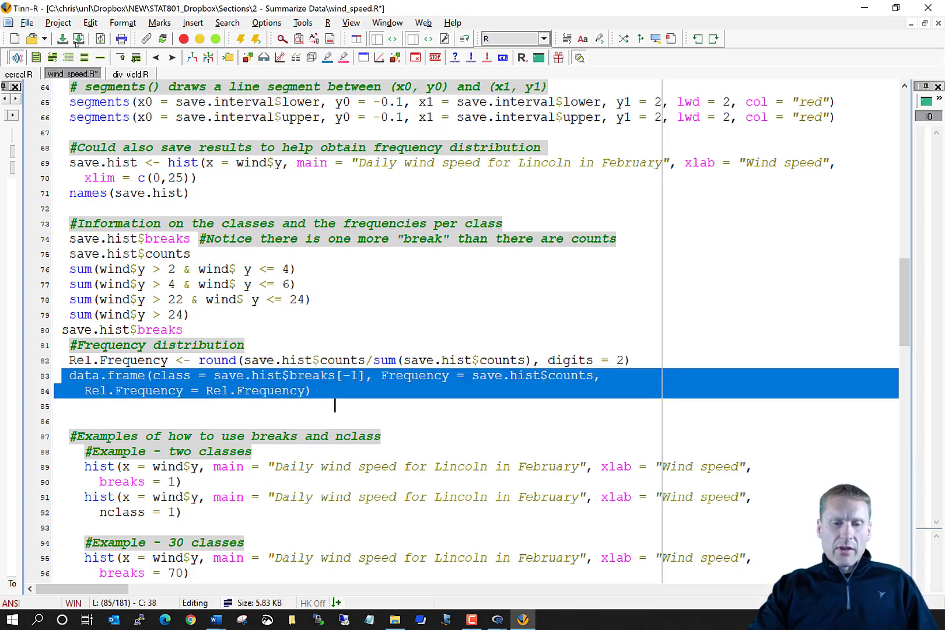
{"action": "key", "text": "ctrl+alt+s"}
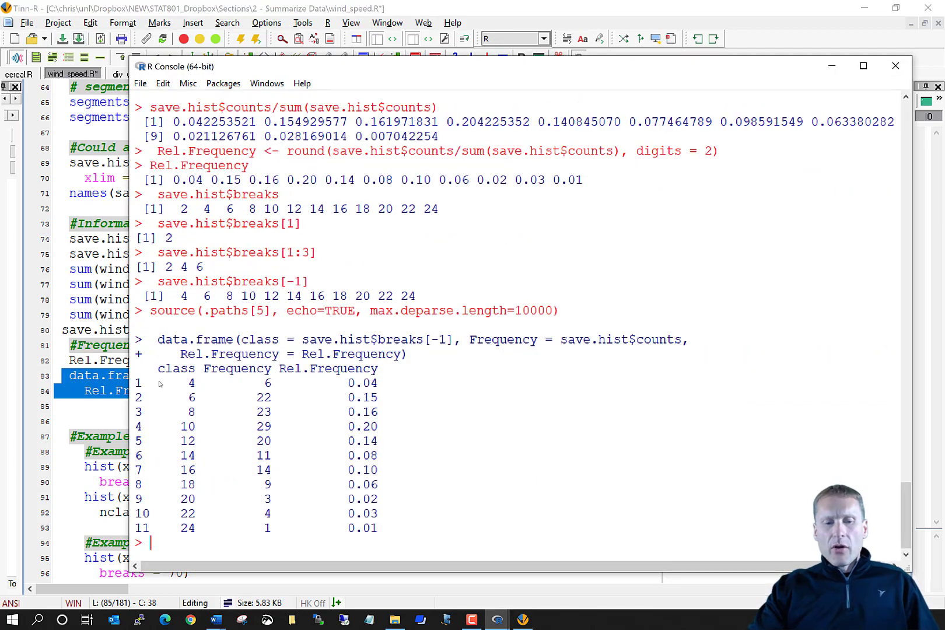
{"action": "left_click_drag", "start_coordinate": [158, 383], "coordinate": [192, 383]}
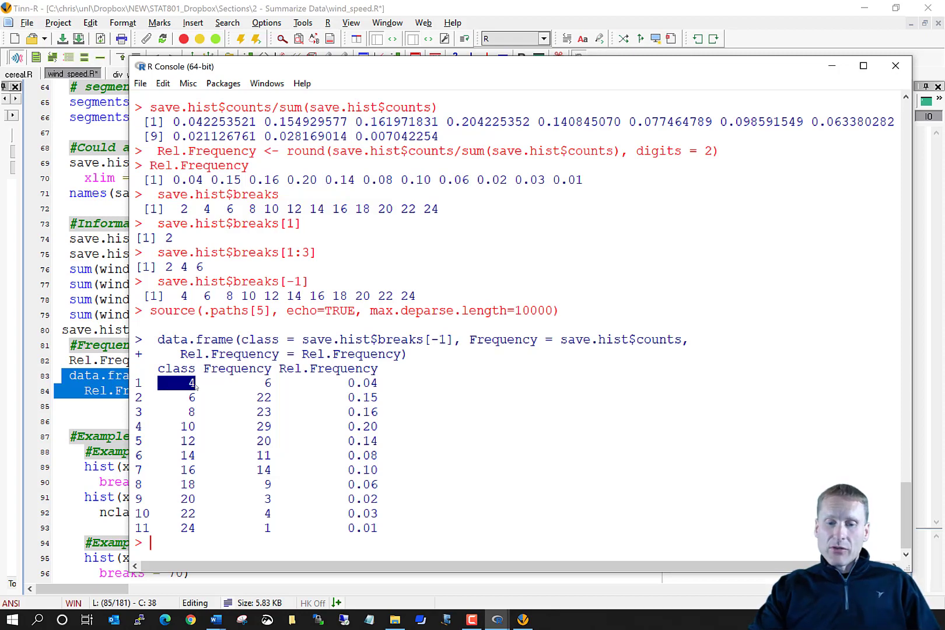
Step: Examine the frequency and relative frequency of the first class in the printed distribution, and return to the wind speed script
{"action": "left_click_drag", "start_coordinate": [263, 386], "coordinate": [270, 385]}
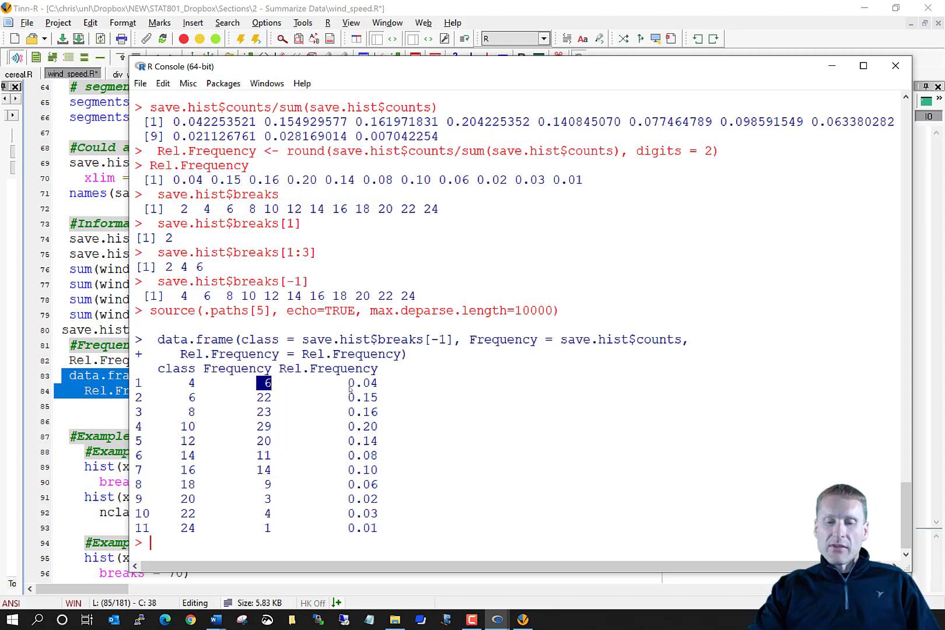
{"action": "left_click_drag", "start_coordinate": [342, 387], "coordinate": [389, 388]}
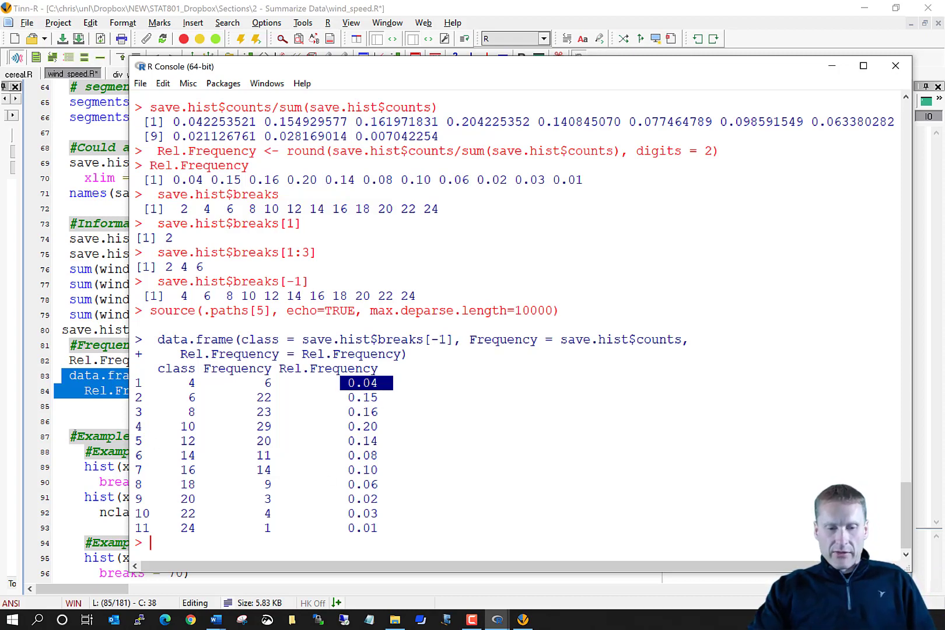
{"action": "left_click", "coordinate": [76, 436]}
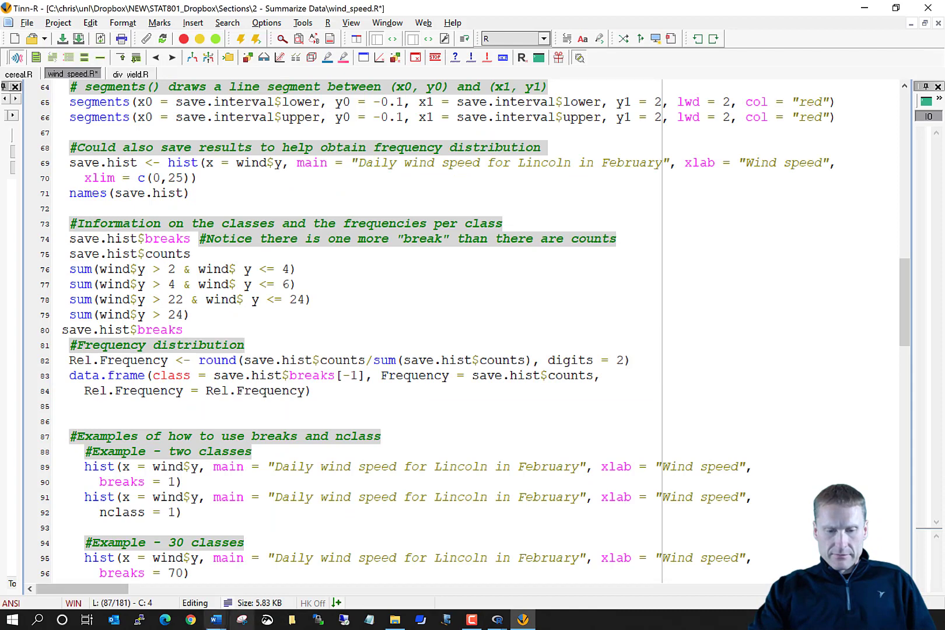
Step: Switch to GraphicalSummary-2.docx in Word and read the question on page 6 about why these classes were used
{"action": "mouse_move", "coordinate": [220, 626]}
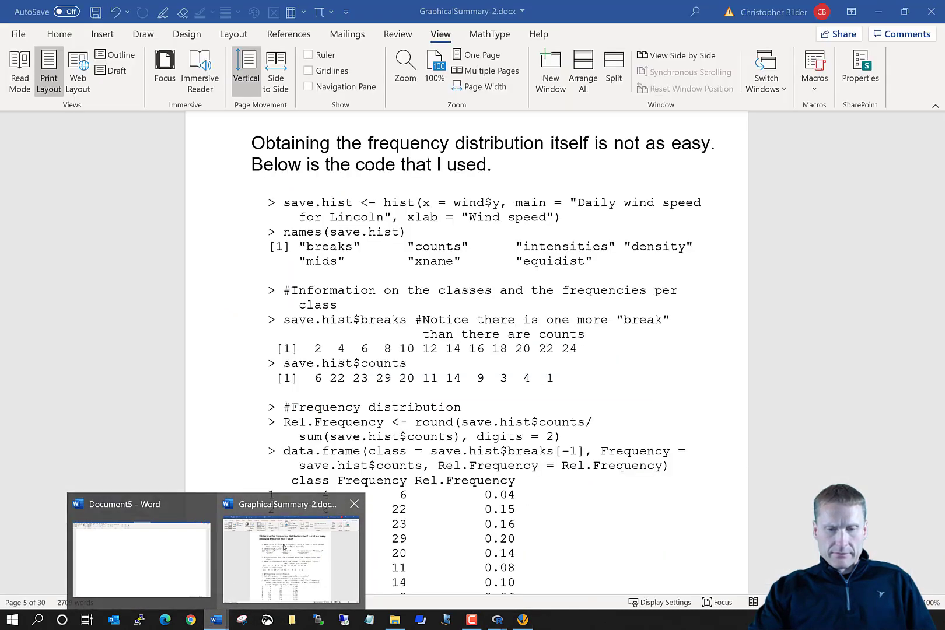
{"action": "left_click", "coordinate": [283, 547]}
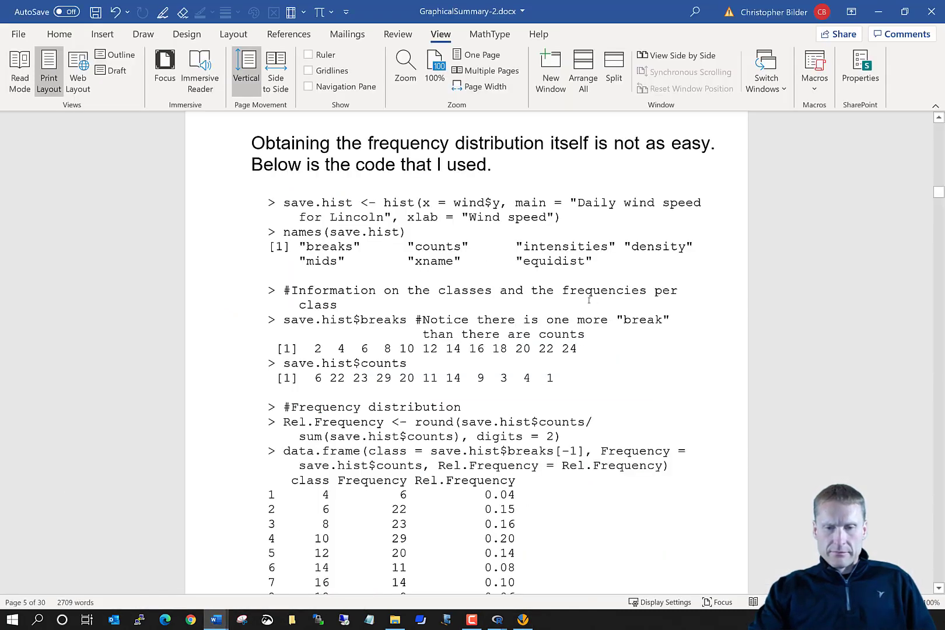
{"action": "scroll", "coordinate": [588, 300], "scroll_direction": "down", "scroll_amount": 8}
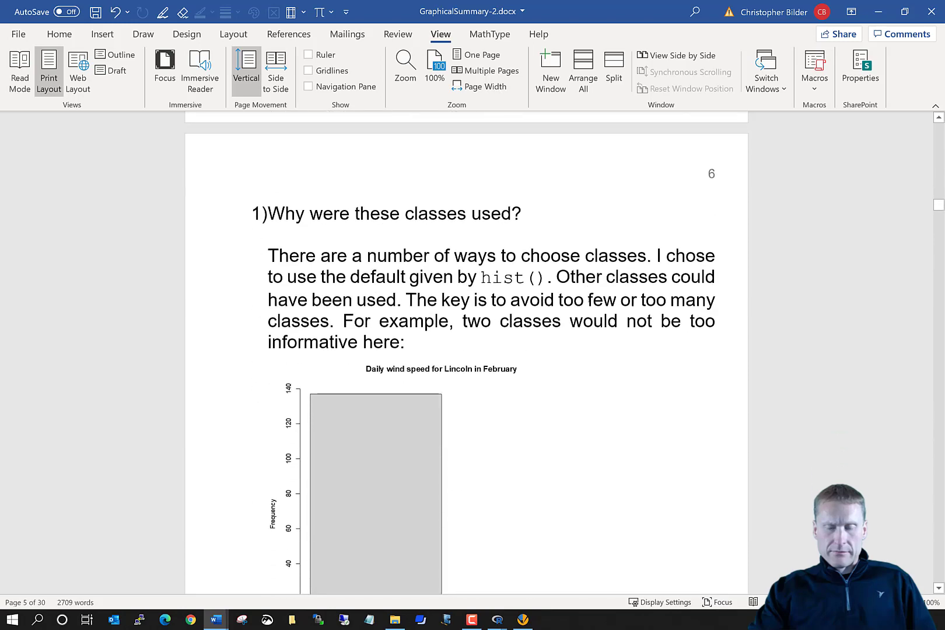
{"action": "scroll", "coordinate": [589, 299], "scroll_direction": "up", "scroll_amount": 1}
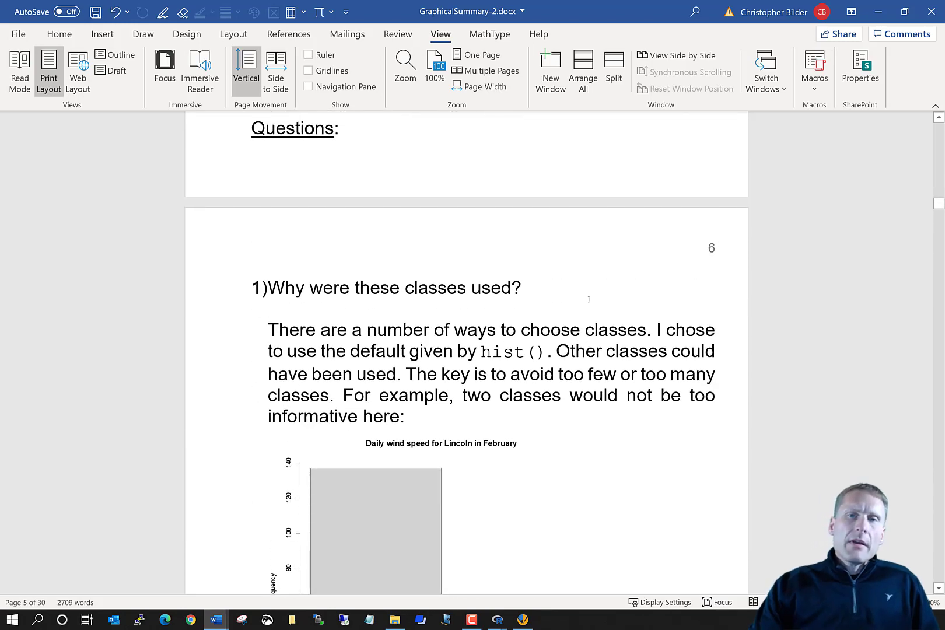
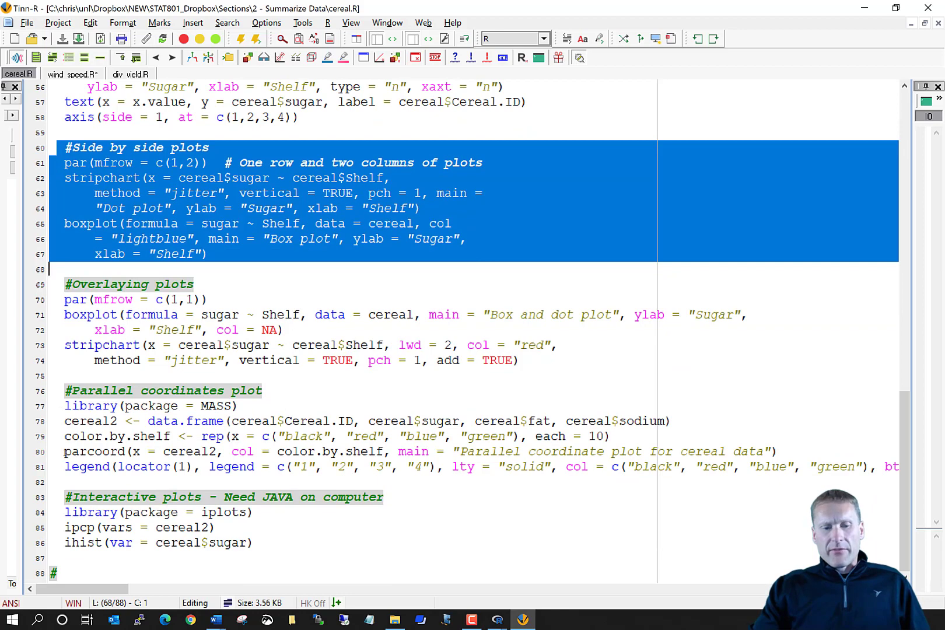
Step: Locate the parcoord() function in cereal.R and run library(package = MASS) on line 77 to load its package
{"action": "left_click_drag", "start_coordinate": [64, 452], "coordinate": [127, 452]}
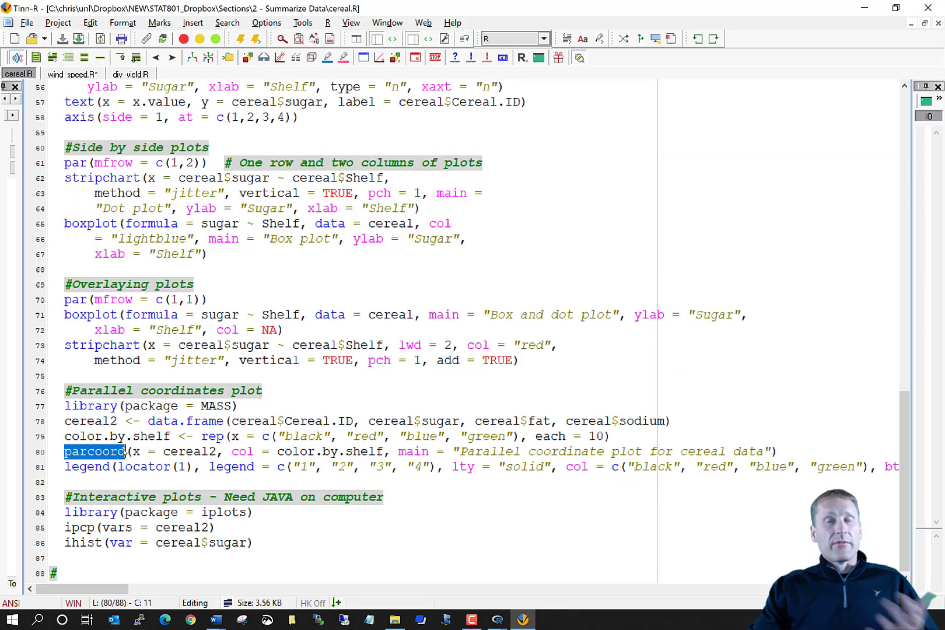
{"action": "left_click", "coordinate": [53, 405]}
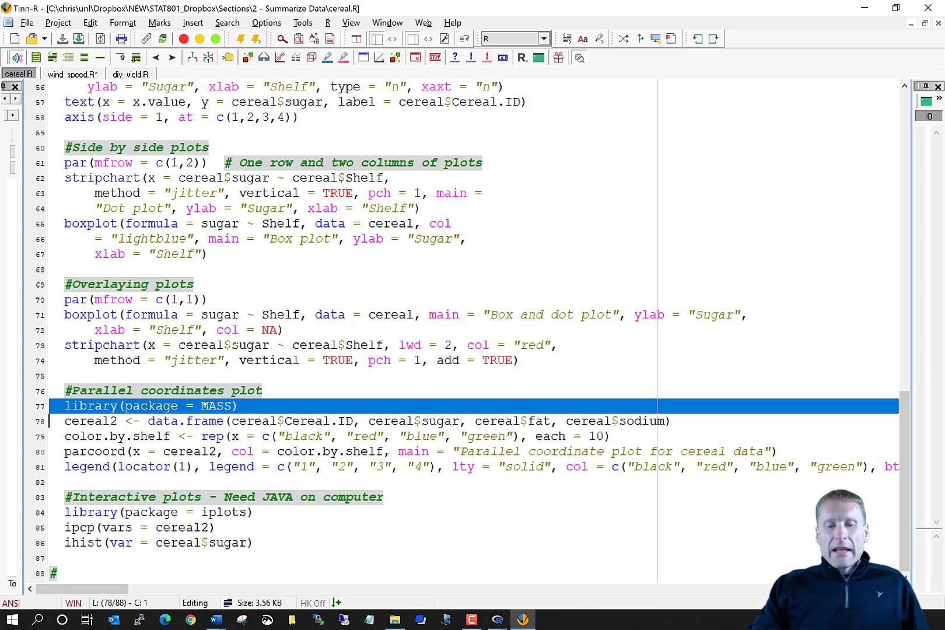
{"action": "double_click", "coordinate": [204, 406]}
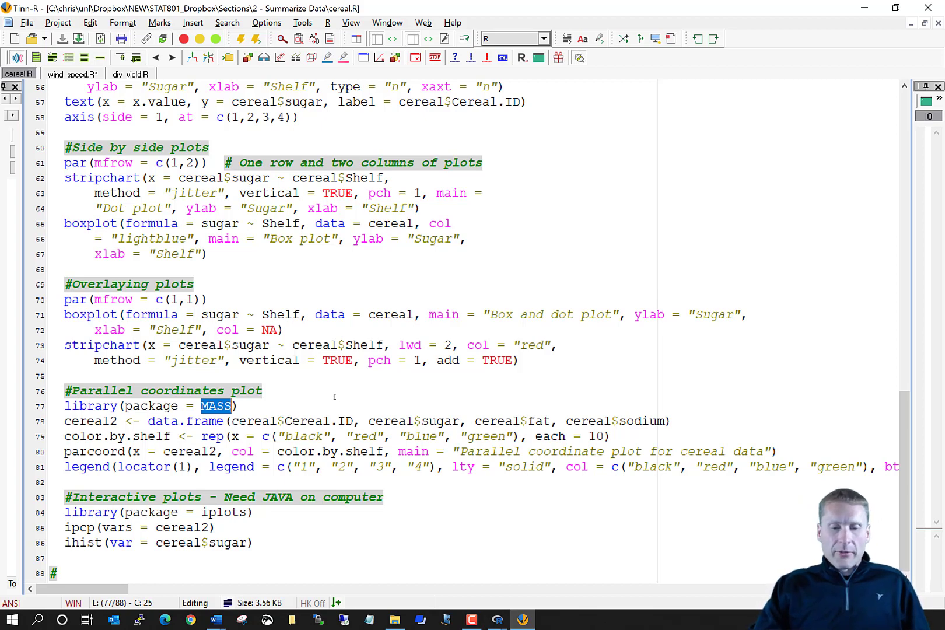
{"action": "left_click", "coordinate": [56, 405]}
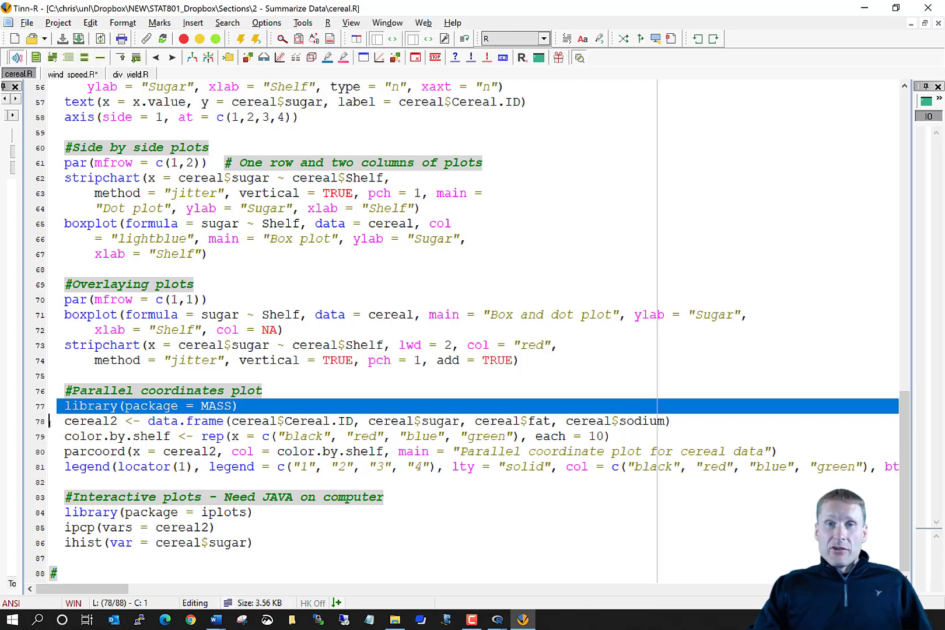
{"action": "left_click", "coordinate": [51, 58]}
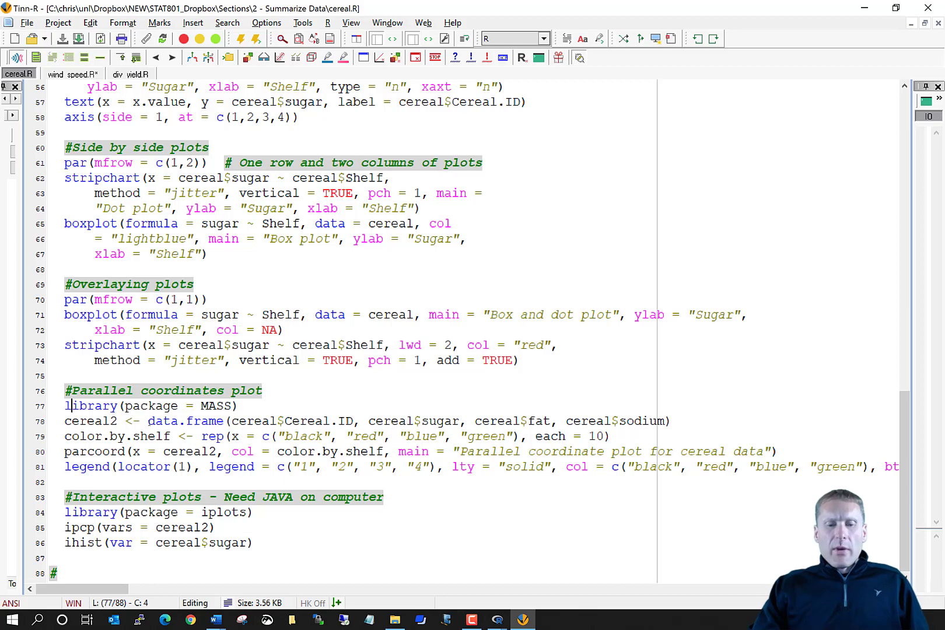
Step: Review the Cereal.ID, sugar, fat and sodium columns in data.frame() and run line 78 to create cereal2
{"action": "left_click_drag", "start_coordinate": [147, 421], "coordinate": [223, 420]}
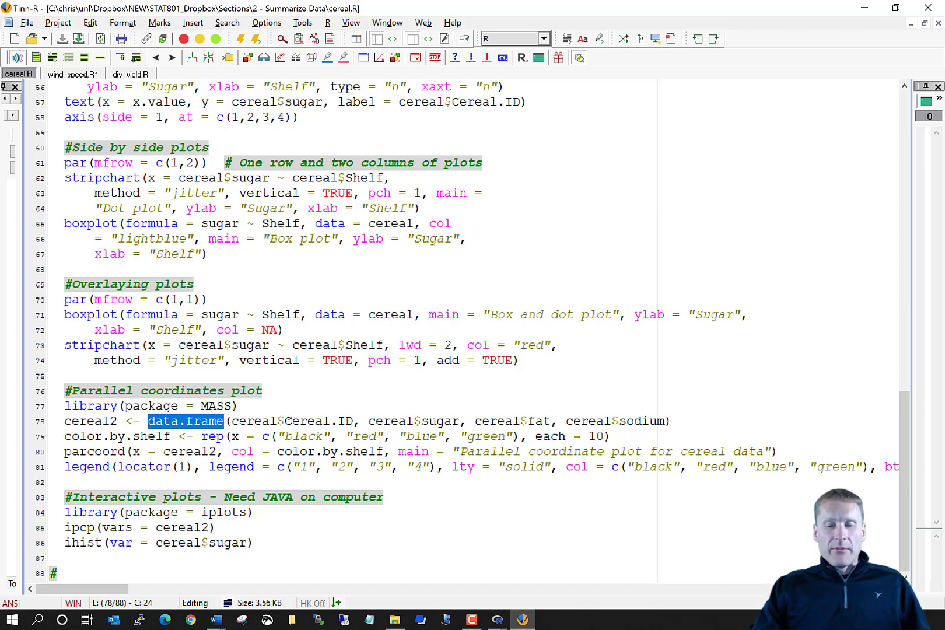
{"action": "left_click_drag", "start_coordinate": [285, 420], "coordinate": [354, 420]}
{"action": "double_click", "coordinate": [440, 421]}
{"action": "double_click", "coordinate": [540, 420]}
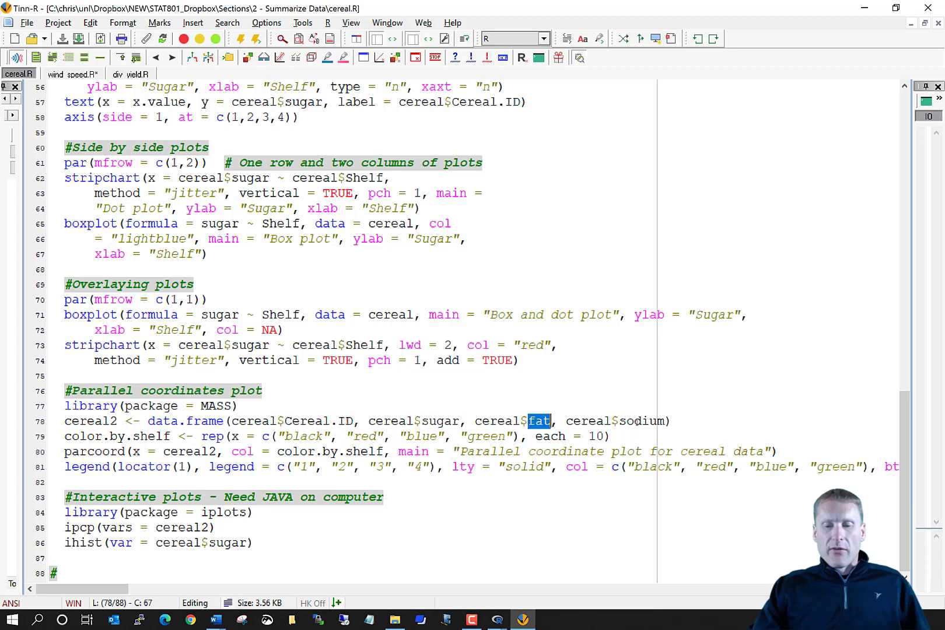
{"action": "double_click", "coordinate": [636, 421]}
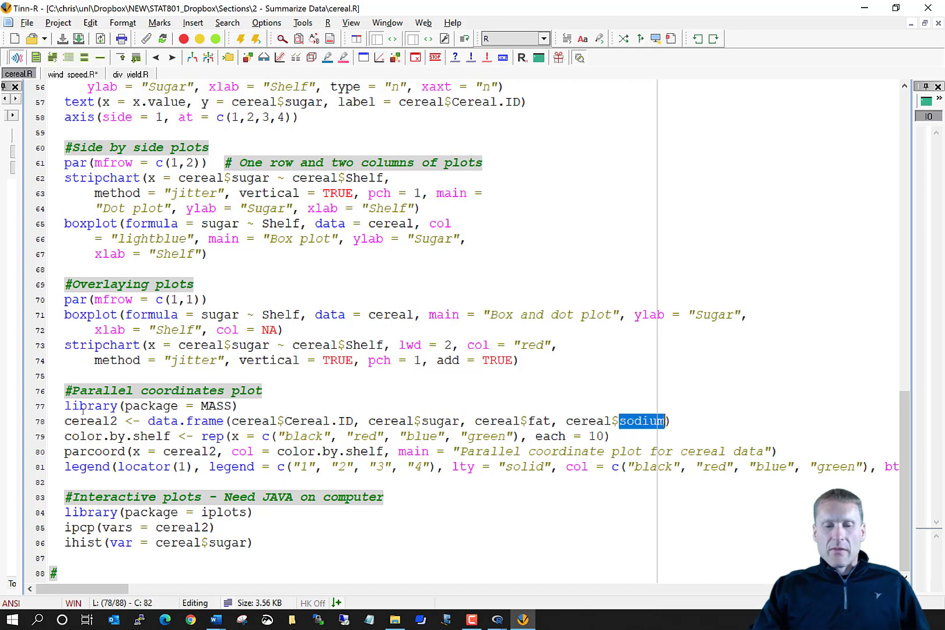
{"action": "left_click_drag", "start_coordinate": [125, 421], "coordinate": [64, 421]}
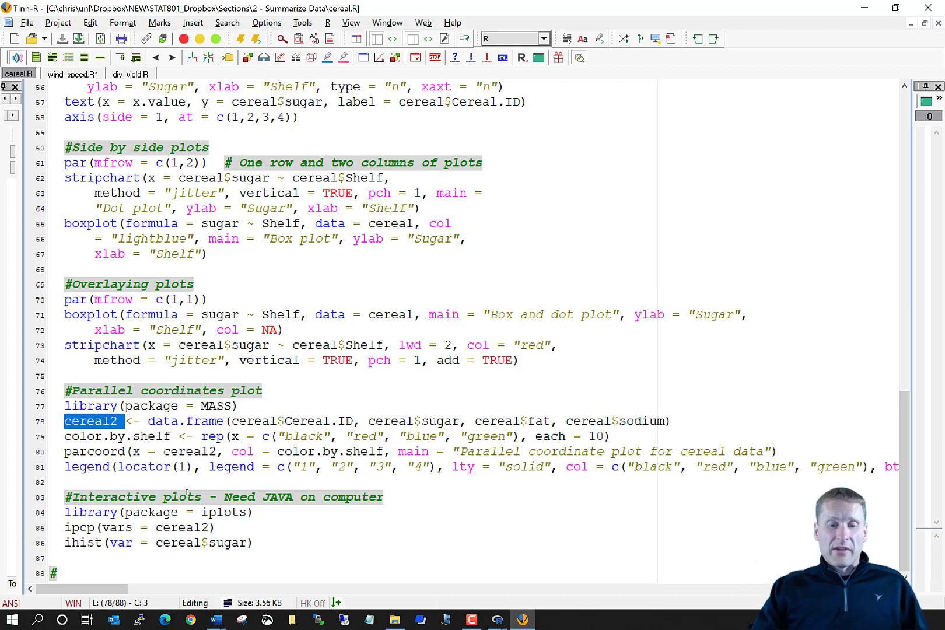
{"action": "left_click", "coordinate": [54, 420]}
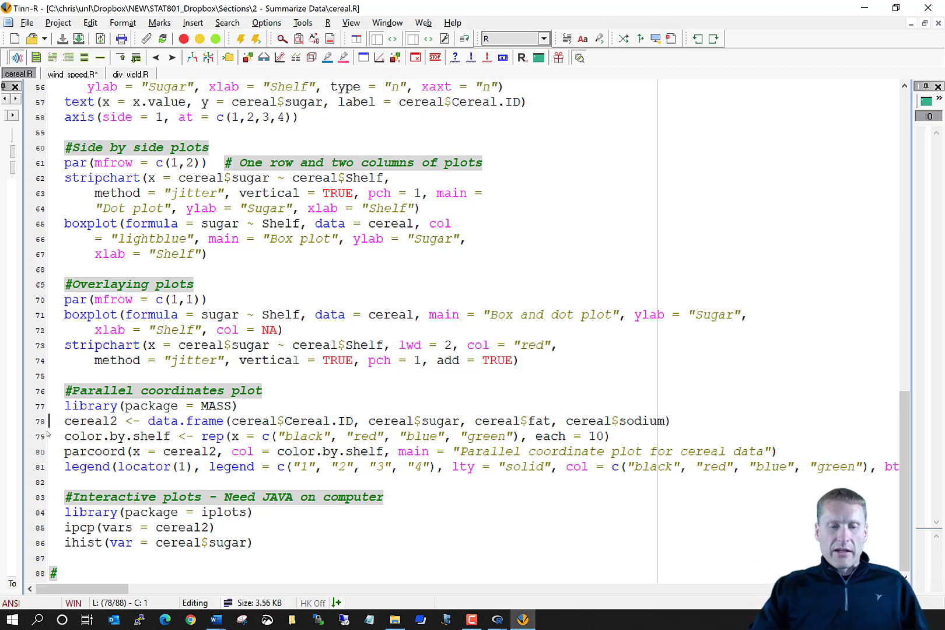
{"action": "left_click_drag", "start_coordinate": [55, 420], "coordinate": [51, 436]}
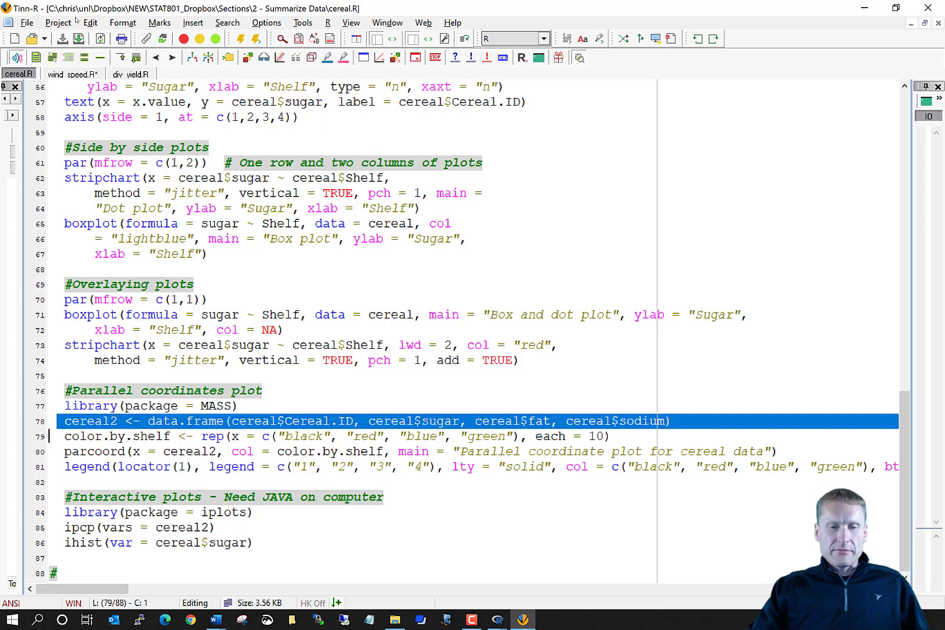
{"action": "key", "text": "ctrl+alt+s"}
Step: Run head(cereal2) in the R console to print the first rows of the new data frame
{"action": "type", "text": "hea"}
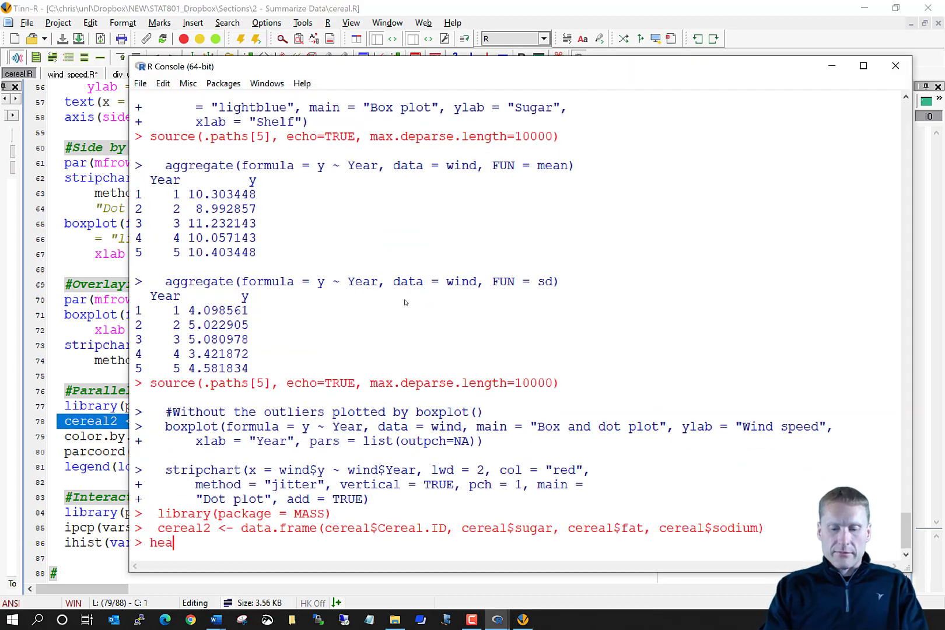
{"action": "type", "text": "d(cere"}
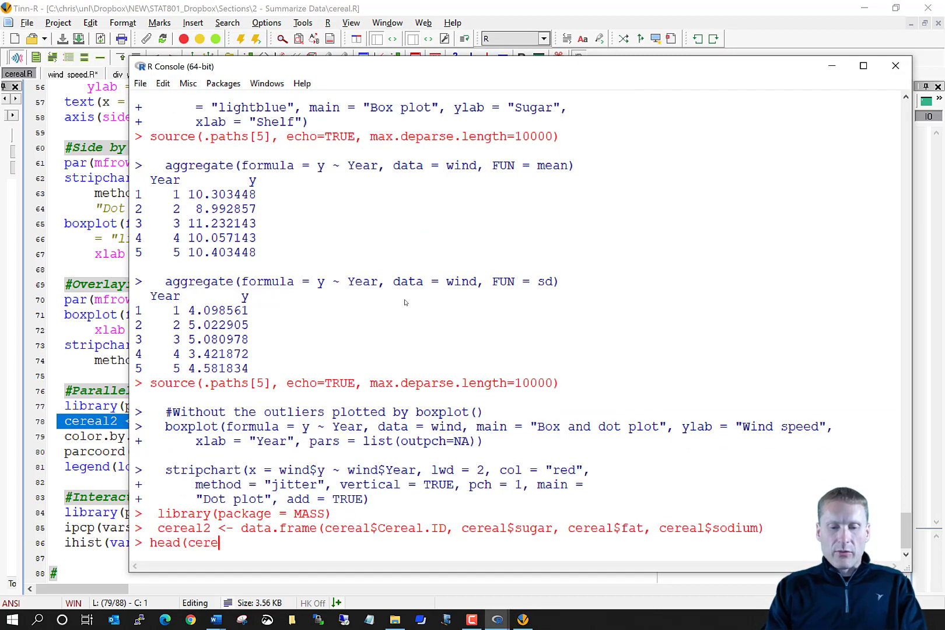
{"action": "type", "text": "al2)"}
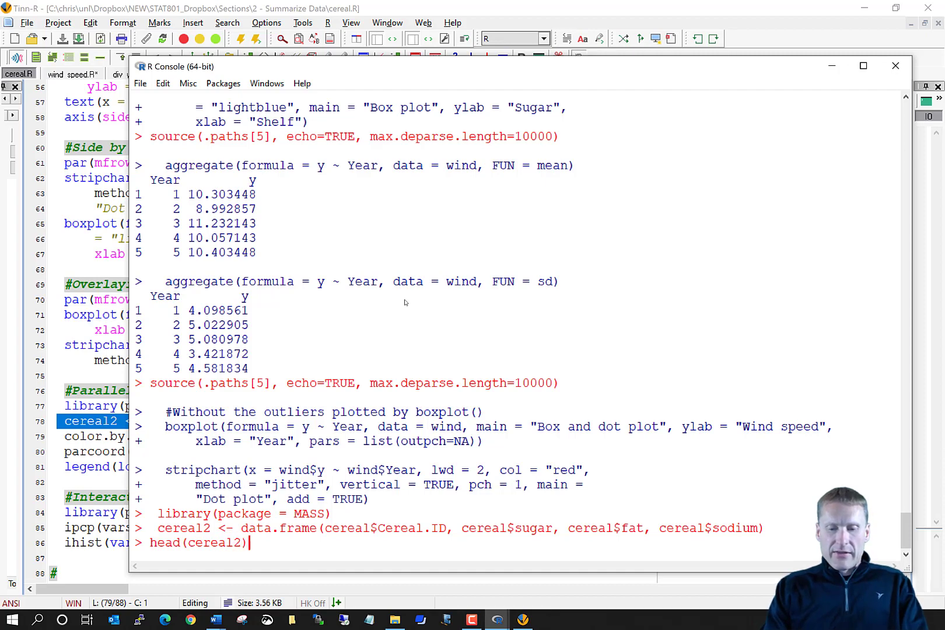
{"action": "key", "text": "Return"}
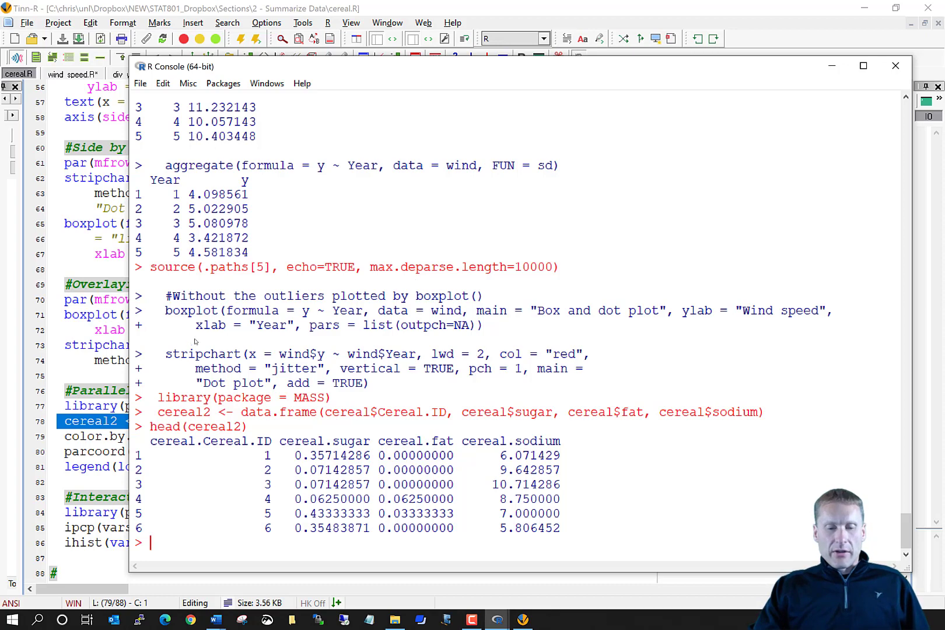
Step: Run only the c("black", "red", "blue", "green") part of line 79 in the cereal script to print the colour vector
{"action": "key", "text": "alt+Tab"}
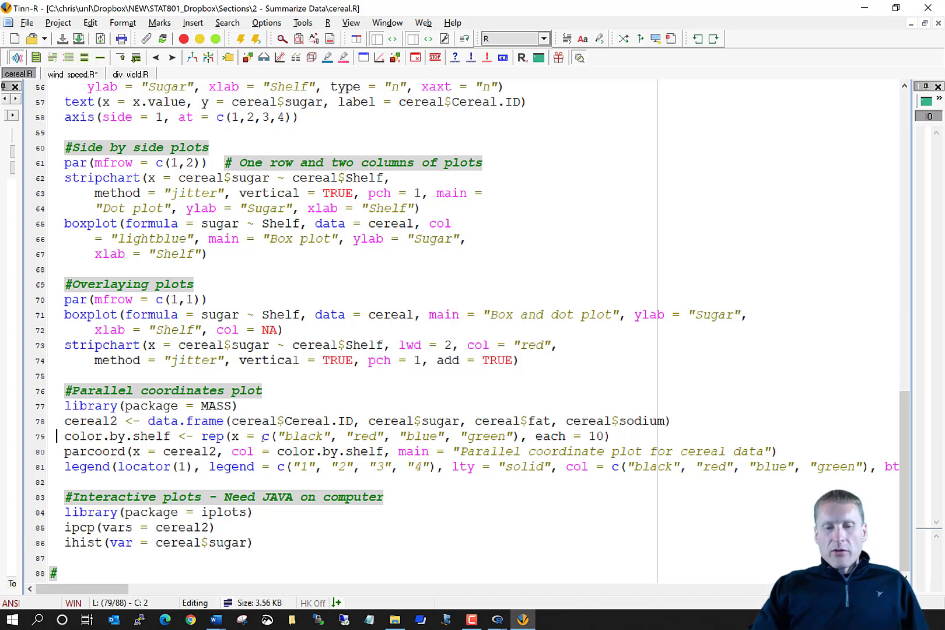
{"action": "left_click_drag", "start_coordinate": [264, 436], "coordinate": [520, 436]}
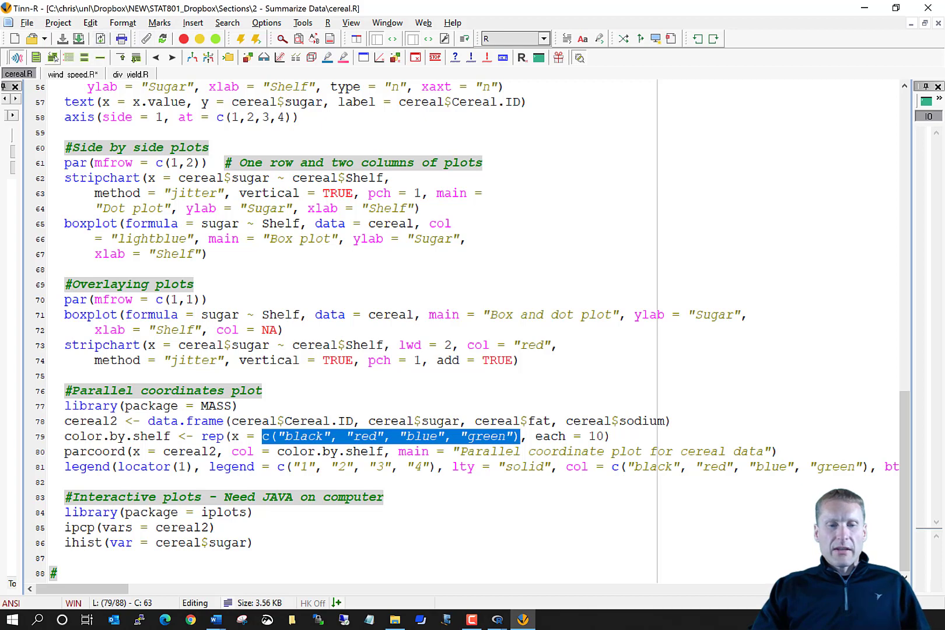
{"action": "left_click", "coordinate": [53, 57]}
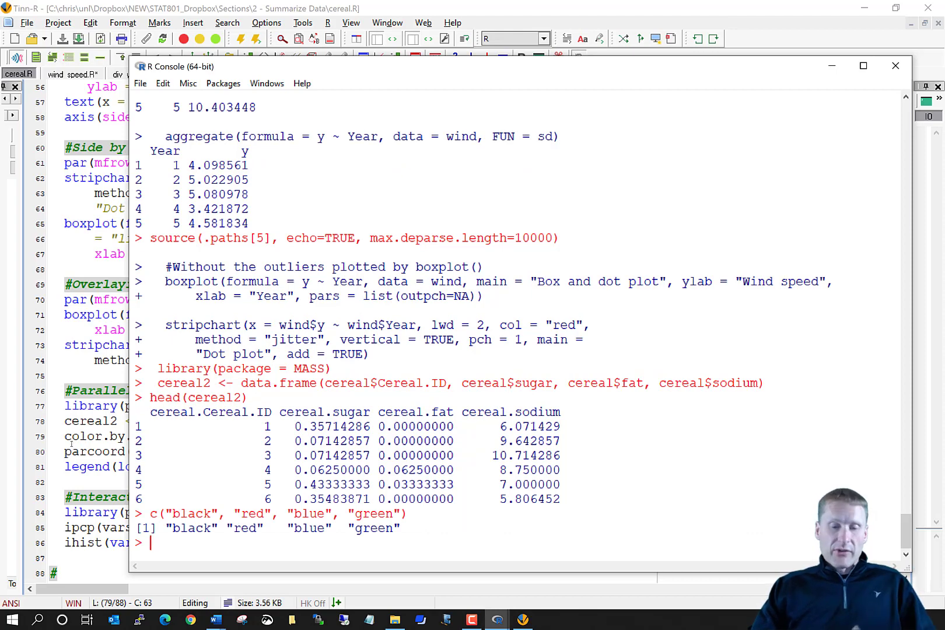
Step: Review the colours and the rep() function on line 79, and run only its rep(..., each = 10) expression to print the repeated colours
{"action": "left_click", "coordinate": [71, 441]}
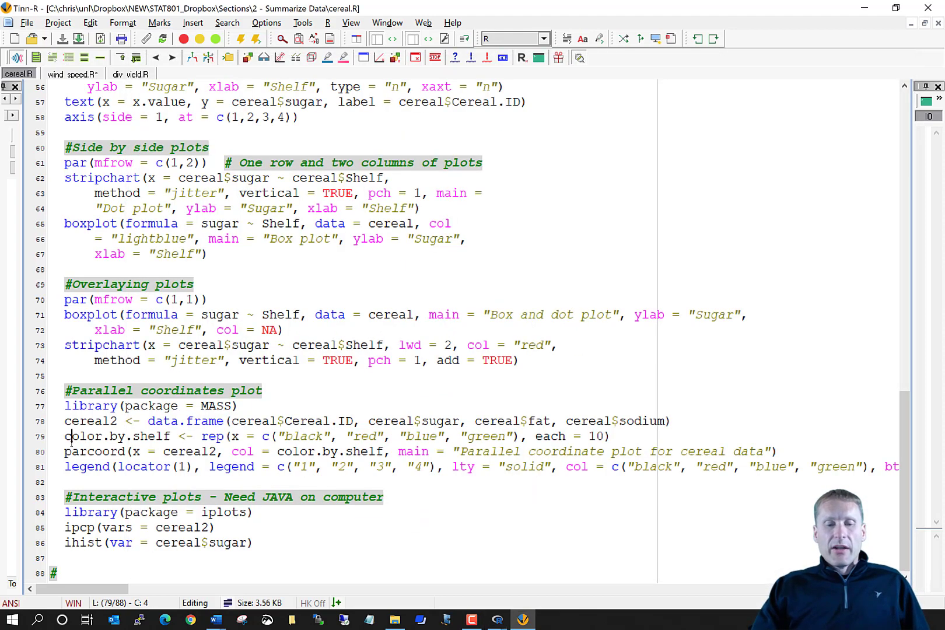
{"action": "double_click", "coordinate": [308, 437]}
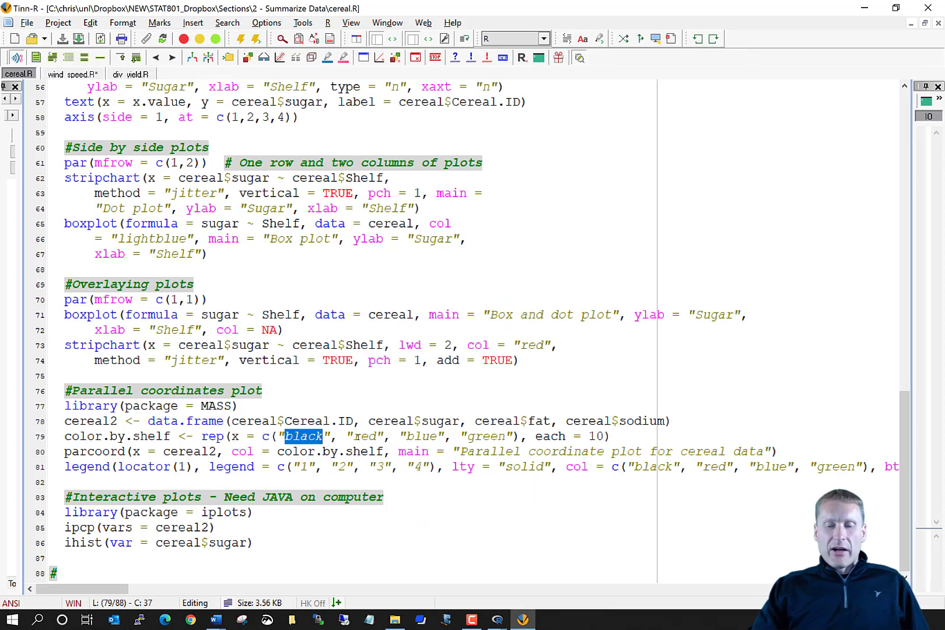
{"action": "double_click", "coordinate": [359, 438]}
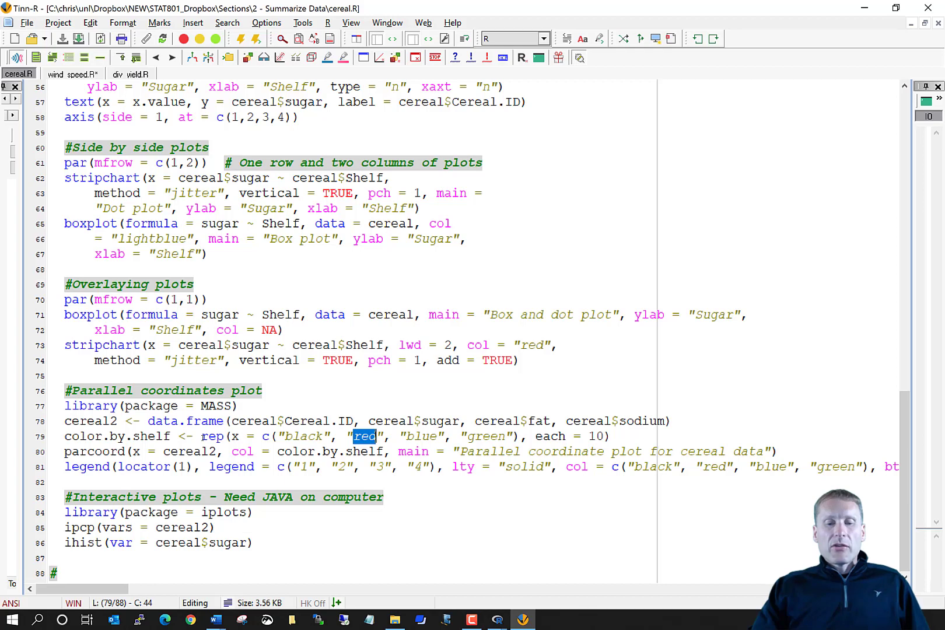
{"action": "double_click", "coordinate": [226, 438]}
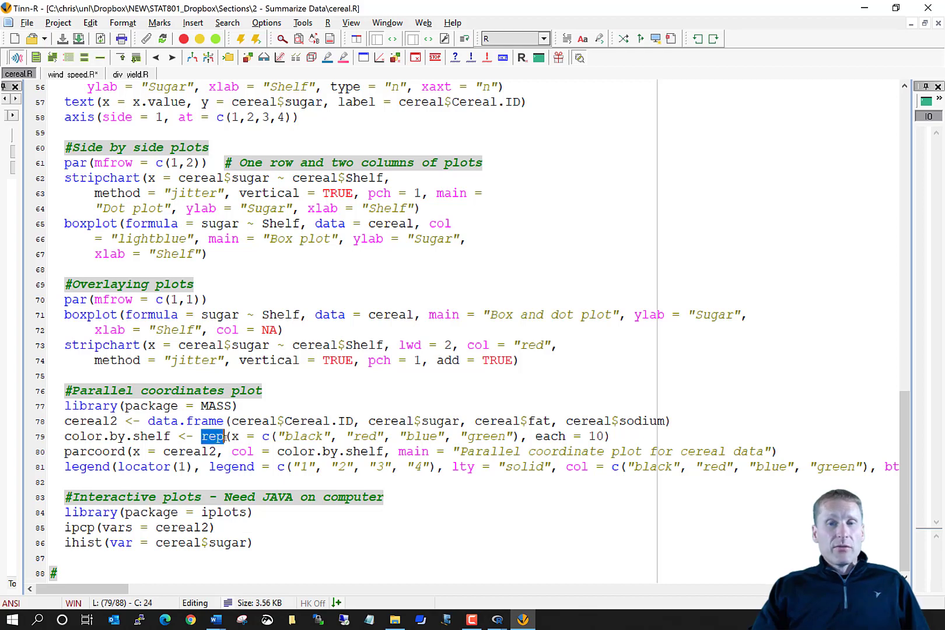
{"action": "left_click_drag", "start_coordinate": [535, 438], "coordinate": [200, 437]}
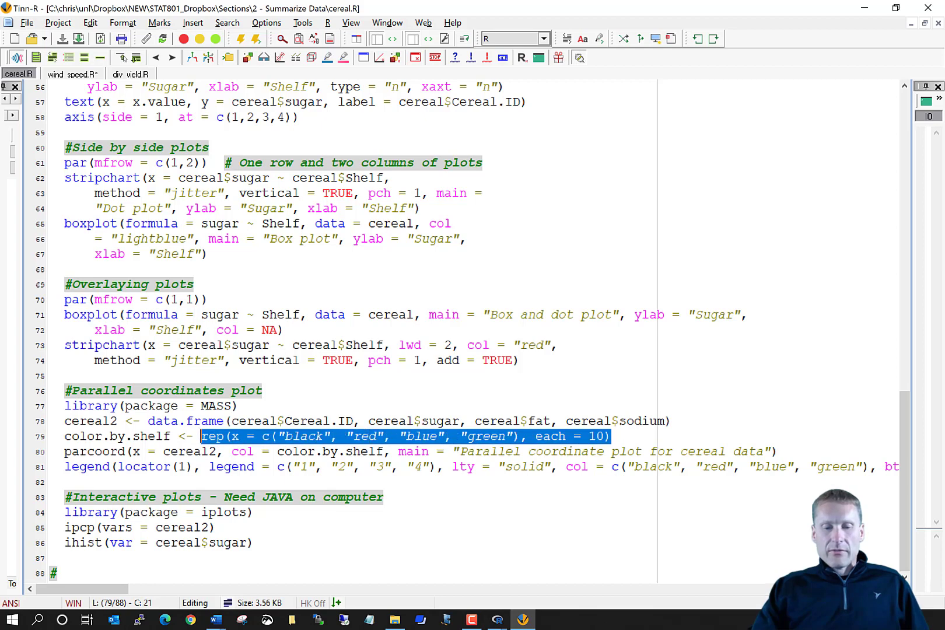
{"action": "left_click", "coordinate": [58, 56]}
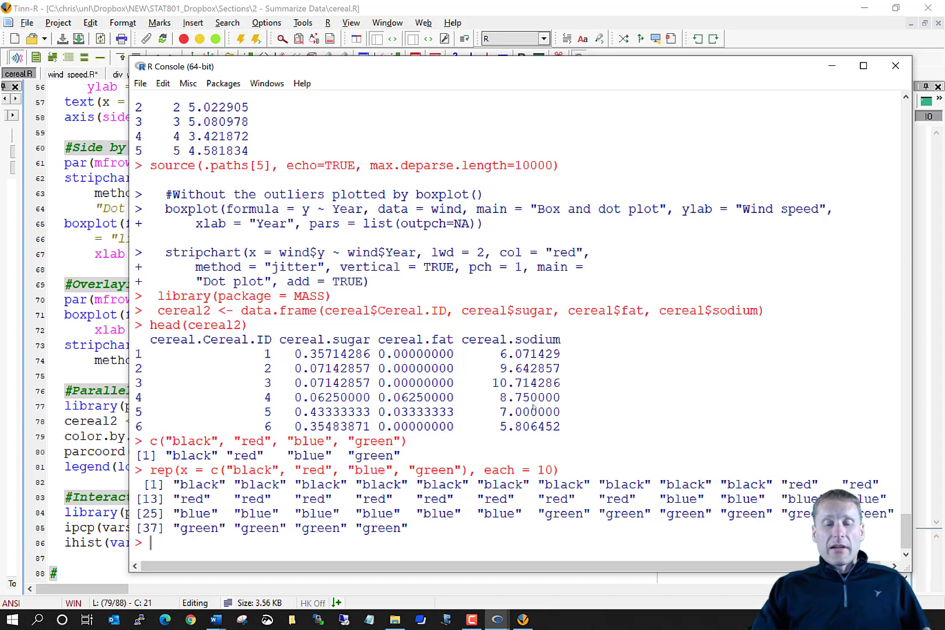
Step: Examine the second and last entries of the repeated colour vector, and return to line 79 of the script
{"action": "left_click_drag", "start_coordinate": [175, 489], "coordinate": [288, 490]}
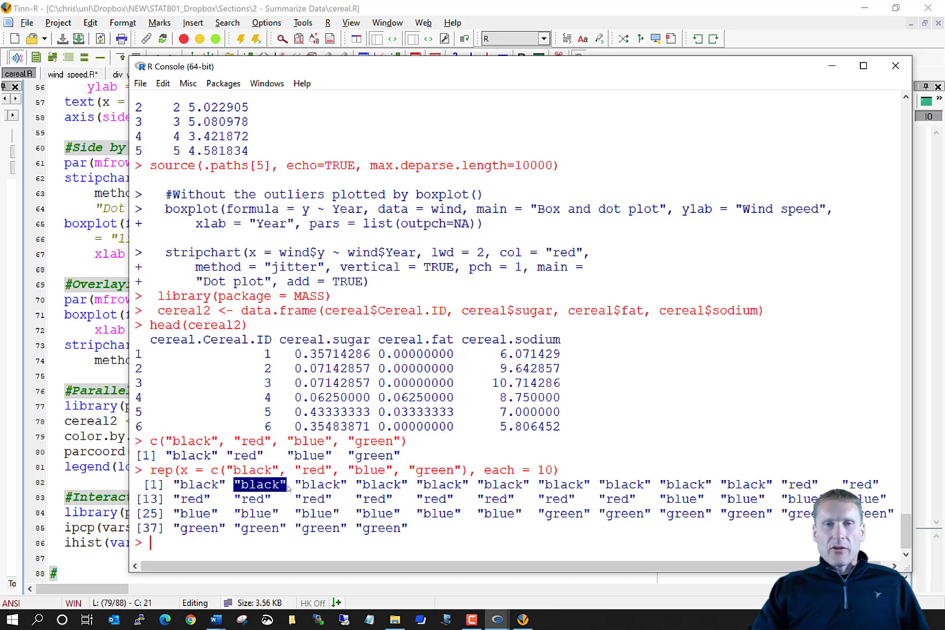
{"action": "left_click_drag", "start_coordinate": [356, 529], "coordinate": [408, 529]}
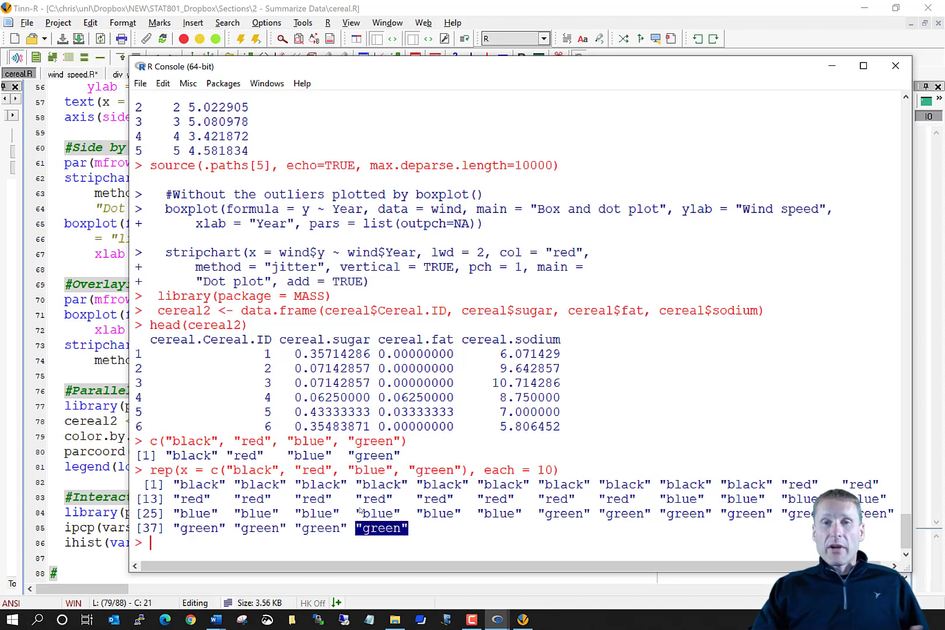
{"action": "left_click", "coordinate": [96, 436]}
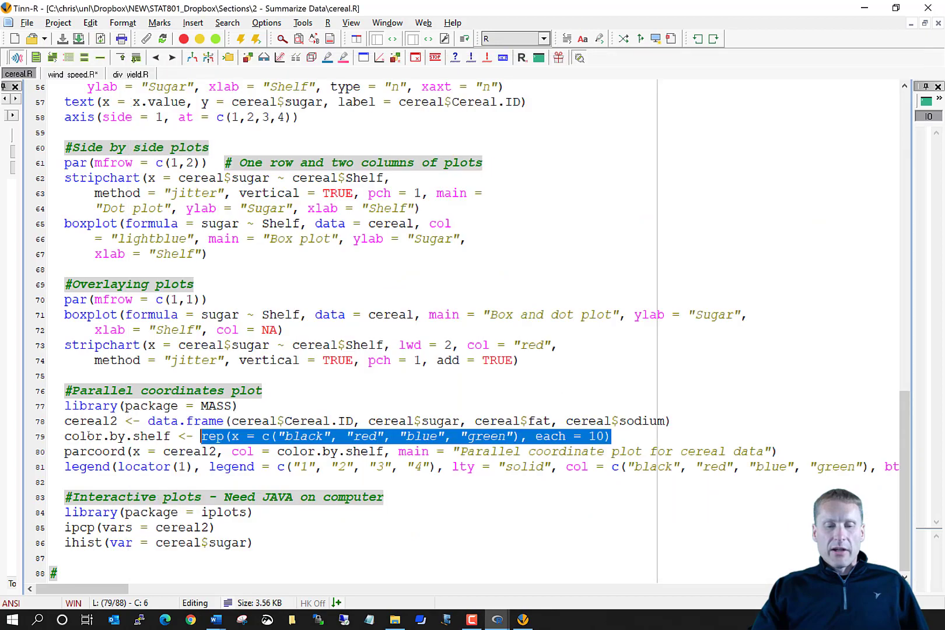
Step: Run line 79 of the cereal script to assign the repeated shelf colours to color.by.shelf
{"action": "left_click", "coordinate": [57, 436]}
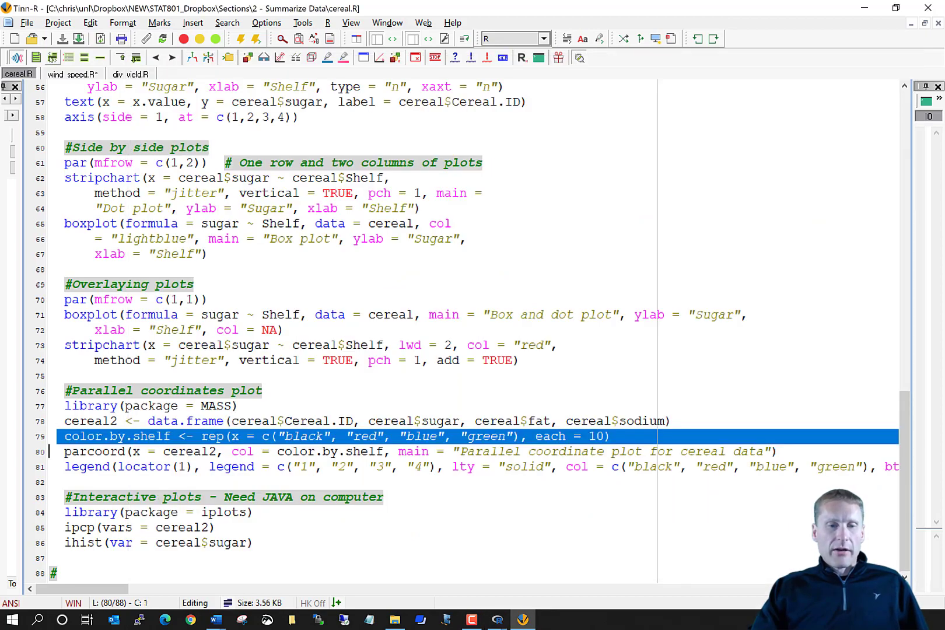
{"action": "left_click", "coordinate": [52, 57]}
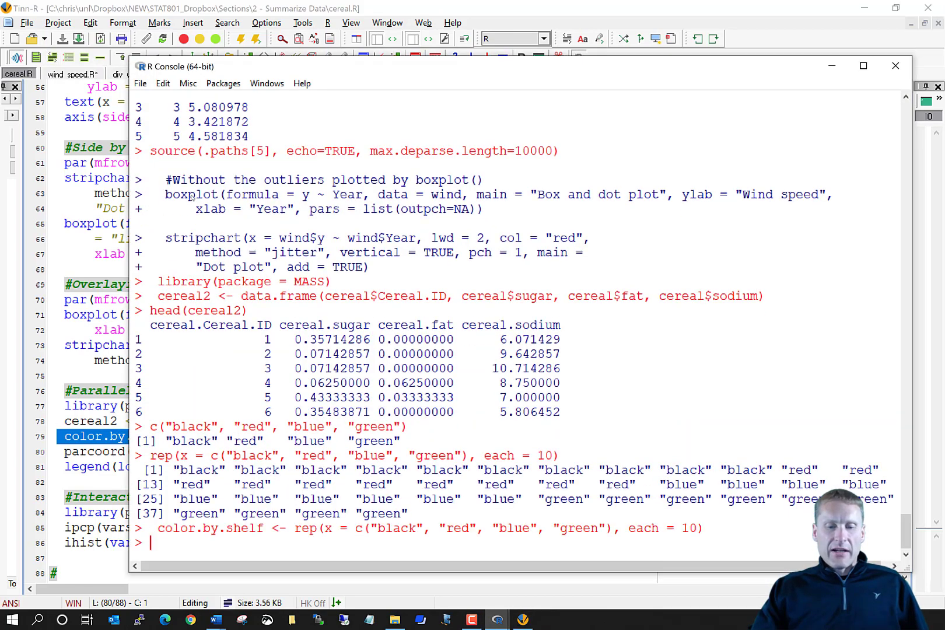
Step: Review the parcoord() call on line 80, including its x, col and main arguments
{"action": "left_click", "coordinate": [94, 449]}
{"action": "double_click", "coordinate": [95, 452]}
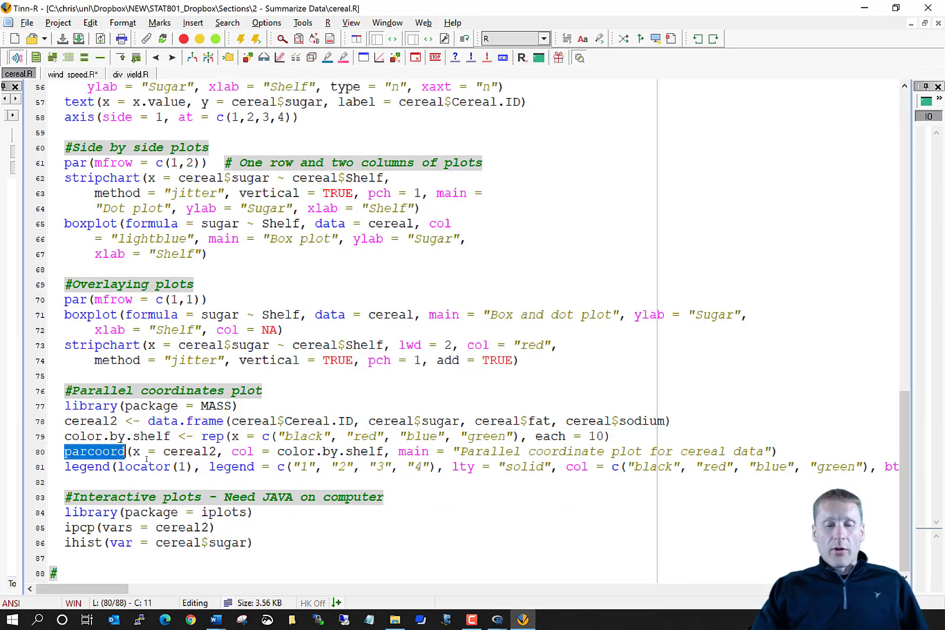
{"action": "double_click", "coordinate": [136, 452]}
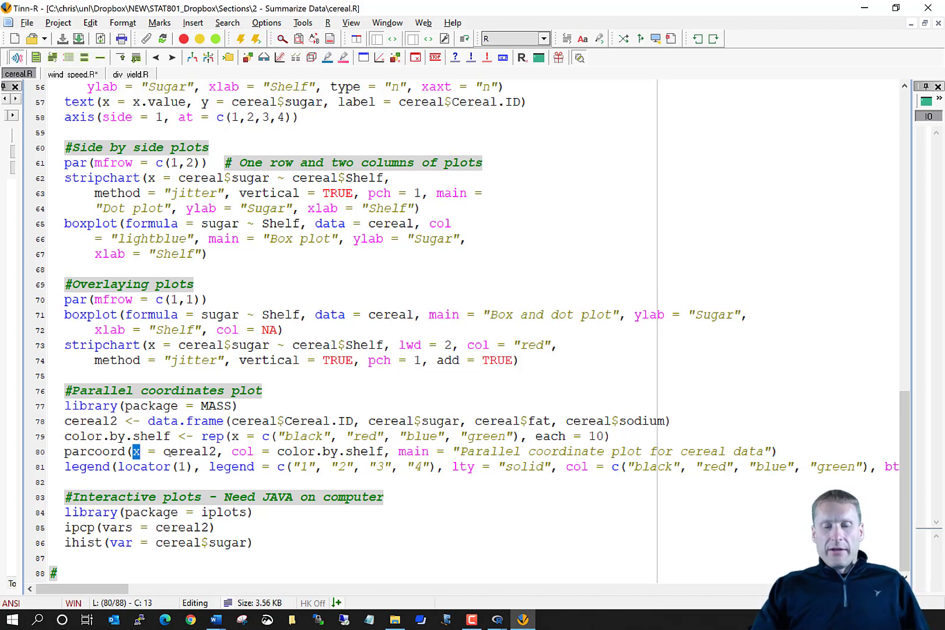
{"action": "double_click", "coordinate": [190, 451]}
{"action": "double_click", "coordinate": [242, 451]}
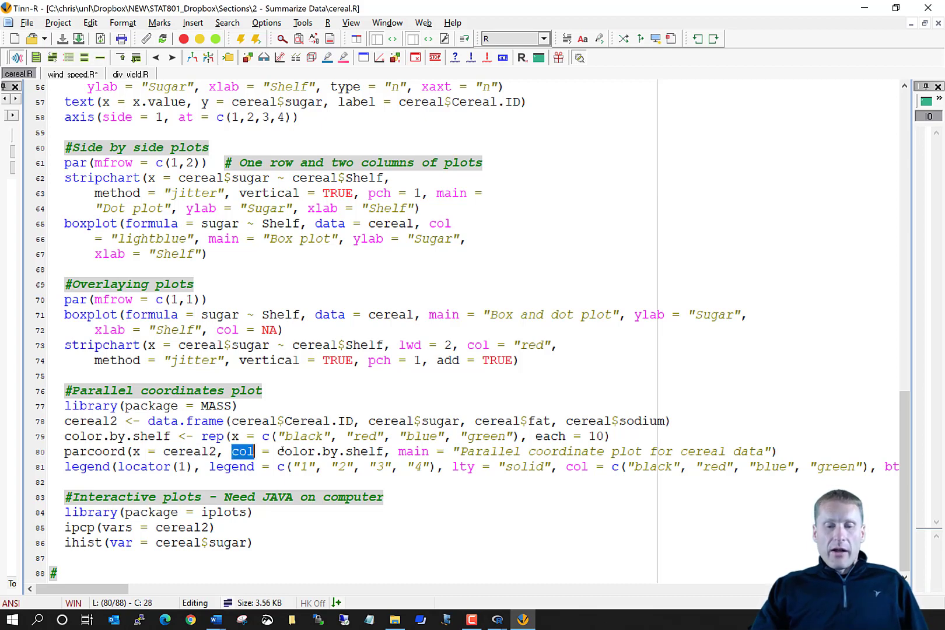
{"action": "left_click_drag", "start_coordinate": [271, 452], "coordinate": [382, 454]}
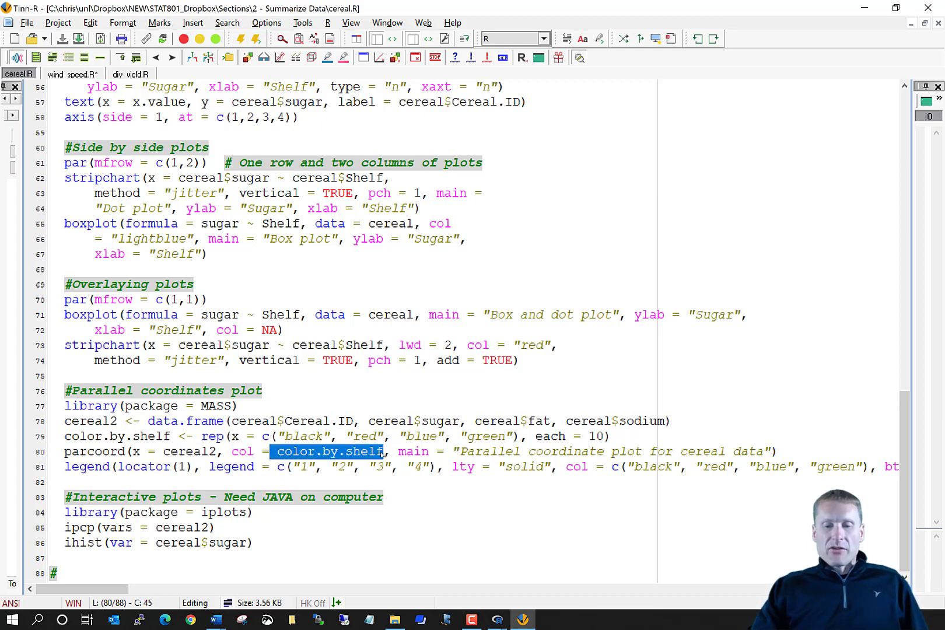
{"action": "double_click", "coordinate": [413, 452]}
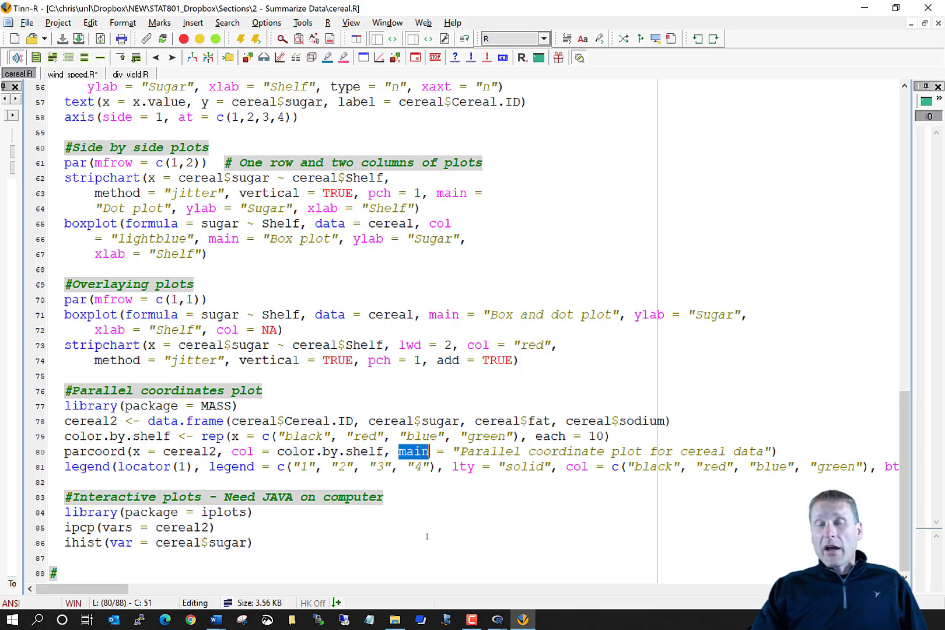
Step: Run the parcoord() call on line 80 and bring up the graphics window with the resulting plot
{"action": "left_click", "coordinate": [61, 452]}
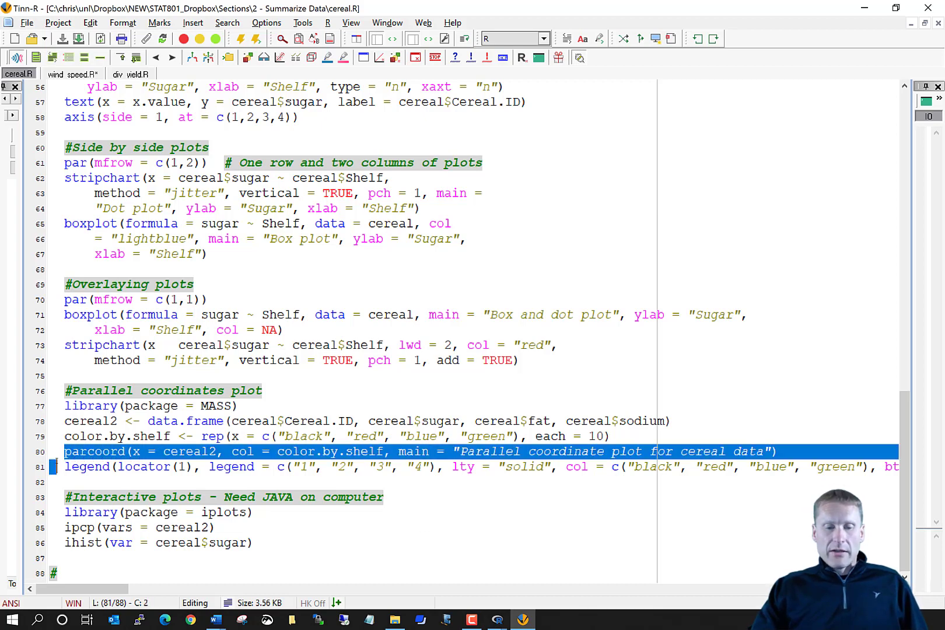
{"action": "left_click", "coordinate": [51, 61]}
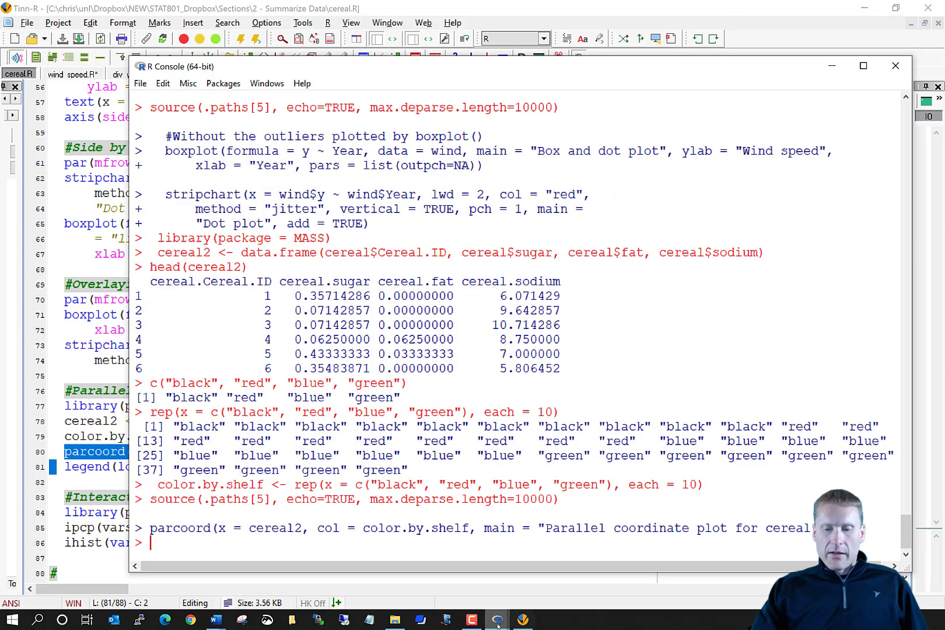
{"action": "mouse_move", "coordinate": [498, 624]}
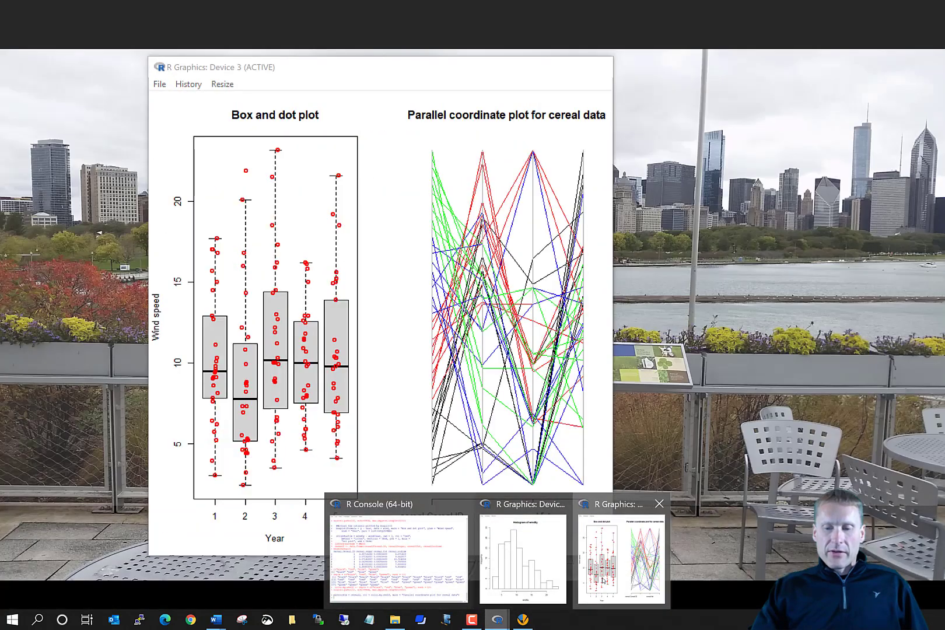
{"action": "left_click", "coordinate": [602, 570]}
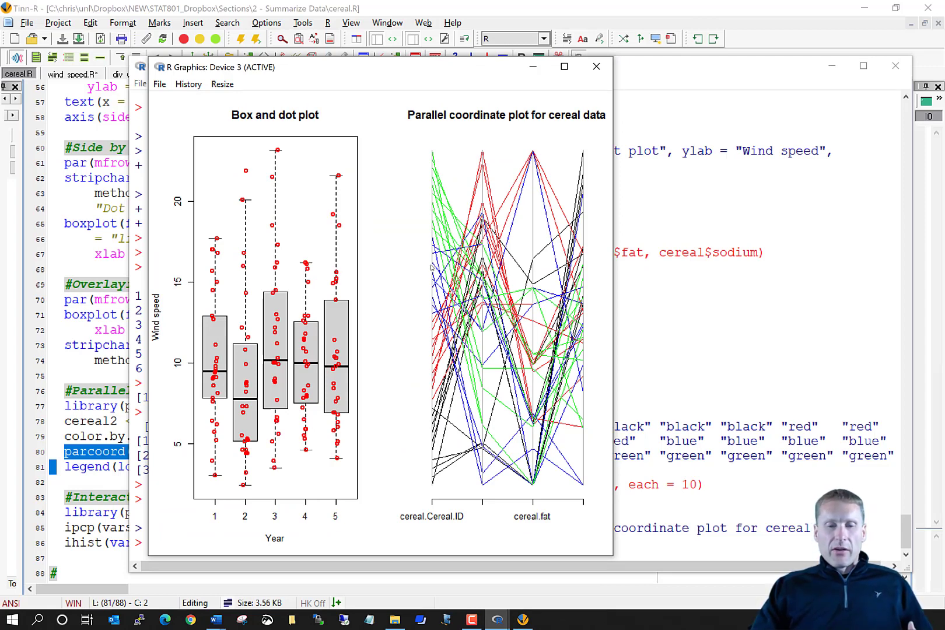
Step: Add the line par(mfrow = c(1,1)) directly below the #Parallel coordinates plot comment in the cereal script
{"action": "left_click", "coordinate": [79, 391]}
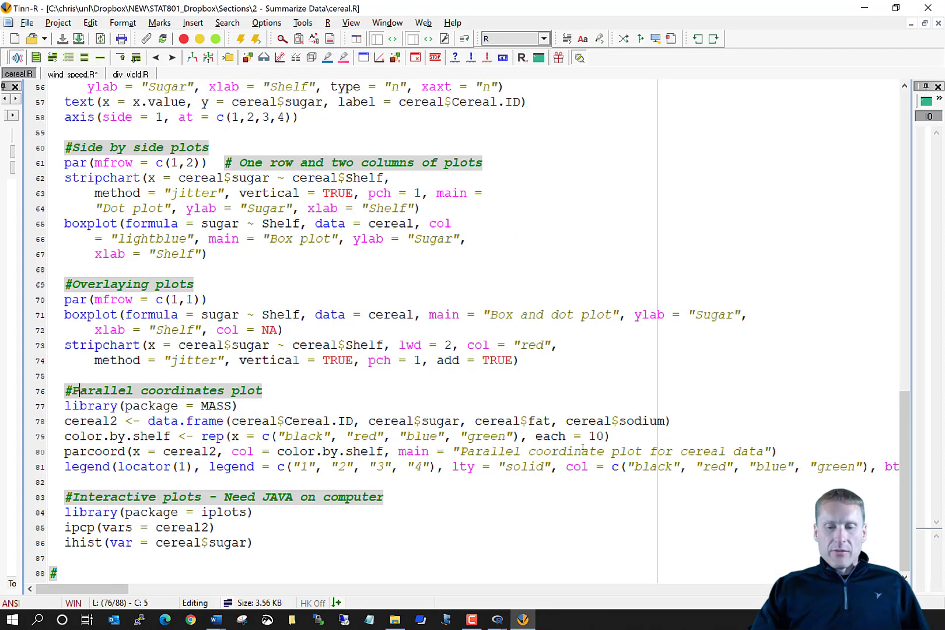
{"action": "left_click", "coordinate": [291, 391]}
{"action": "key", "text": "Return"}
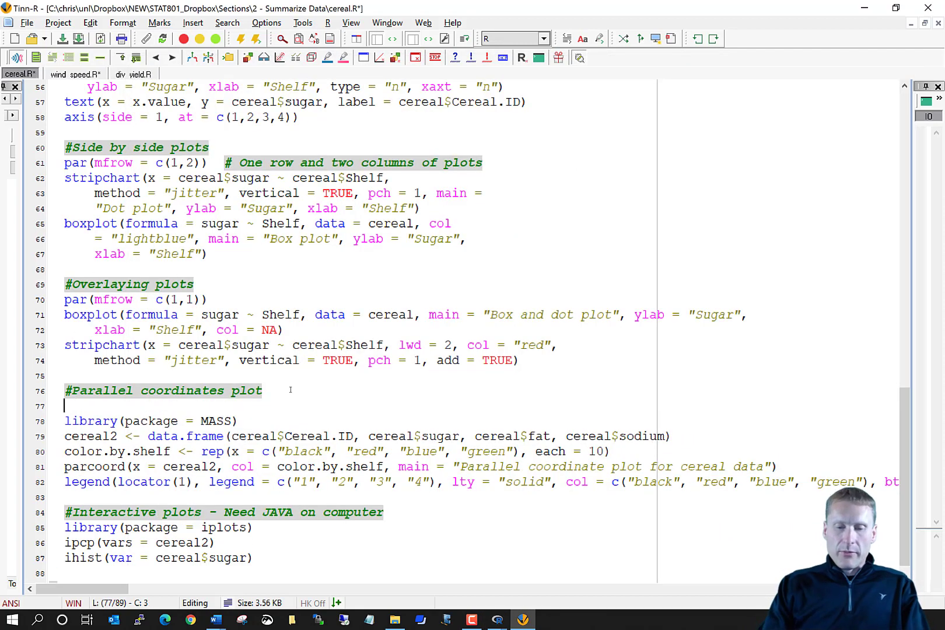
{"action": "type", "text": "par("}
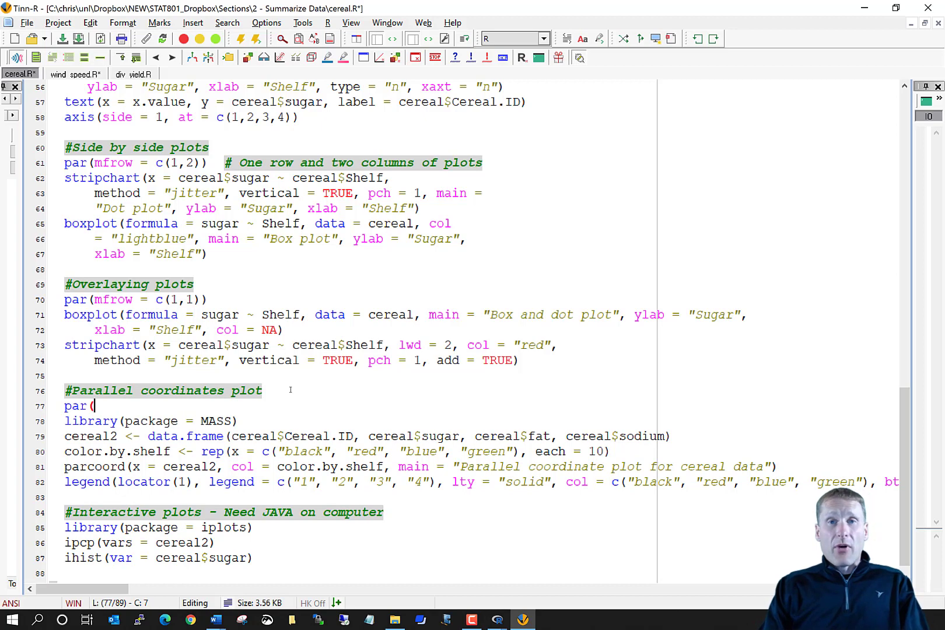
{"action": "type", "text": "mf"}
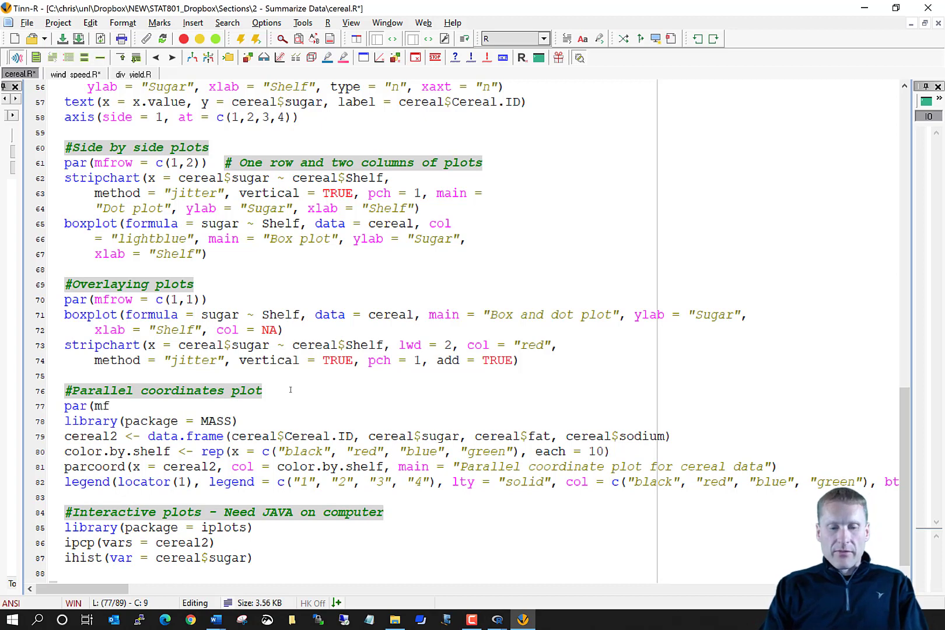
{"action": "type", "text": "row = c("}
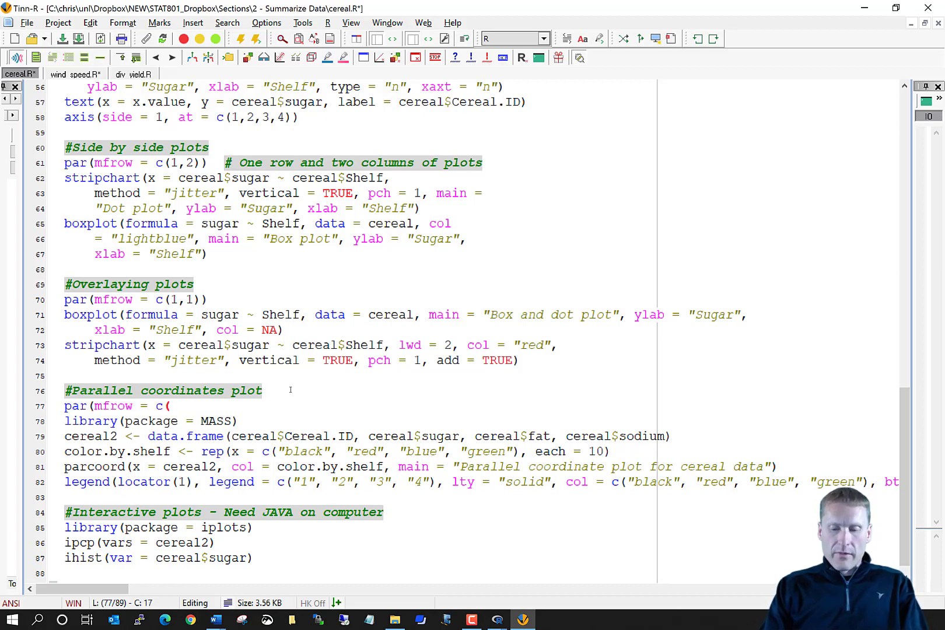
{"action": "type", "text": "1,1)"}
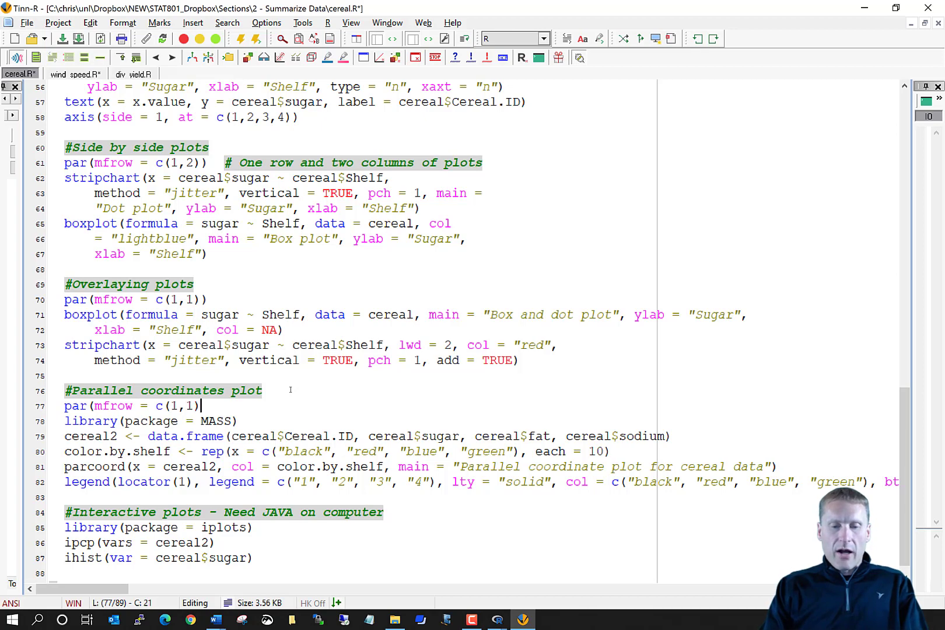
{"action": "type", "text": ")"}
Step: Run lines 77 to 81, from par(mfrow = c(1,1)) through parcoord(), and display the redrawn parallel coordinates plot
{"action": "left_click", "coordinate": [63, 405]}
{"action": "key", "text": "shift+Down"}
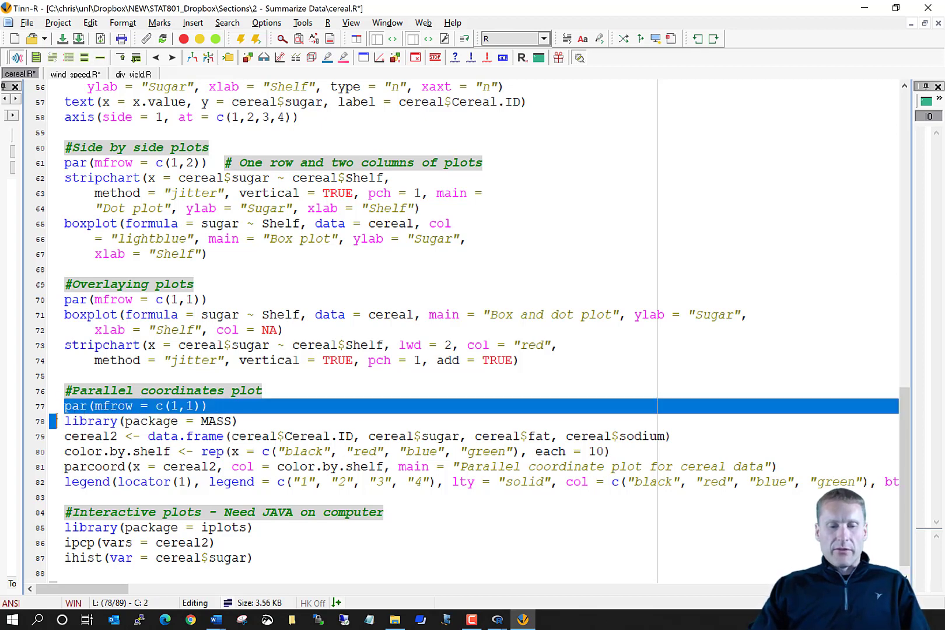
{"action": "key", "text": "shift+Down"}
{"action": "key", "text": "shift+Down"}
{"action": "key", "text": "shift+Down"}
{"action": "key", "text": "shift+Down"}
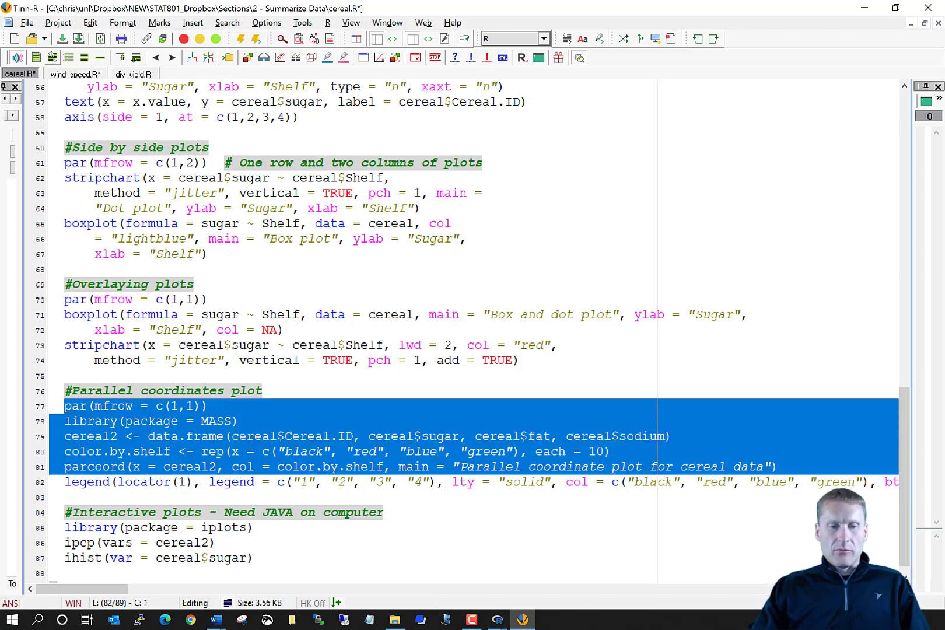
{"action": "left_click", "coordinate": [51, 57]}
{"action": "mouse_move", "coordinate": [499, 618]}
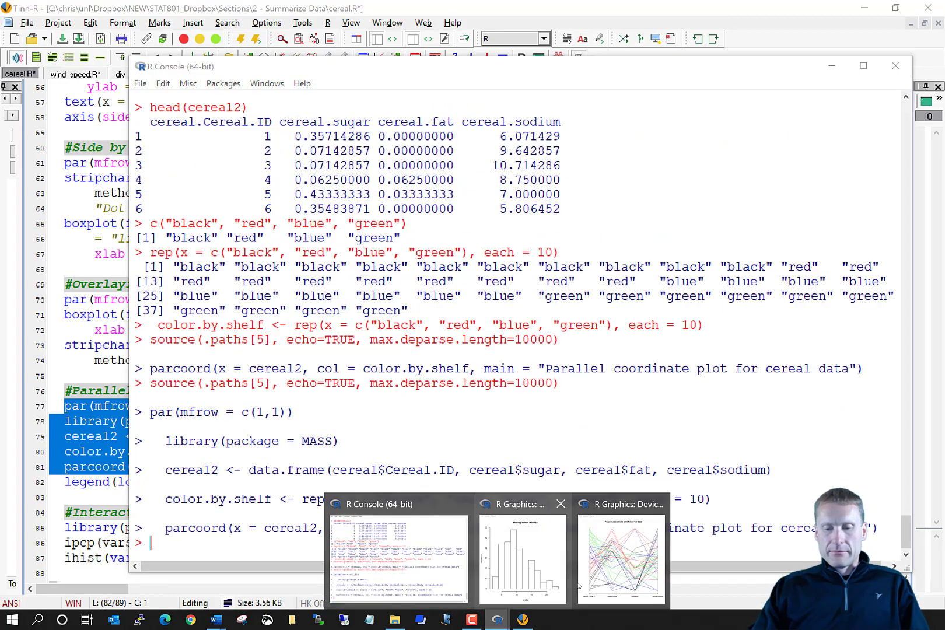
{"action": "left_click", "coordinate": [614, 555]}
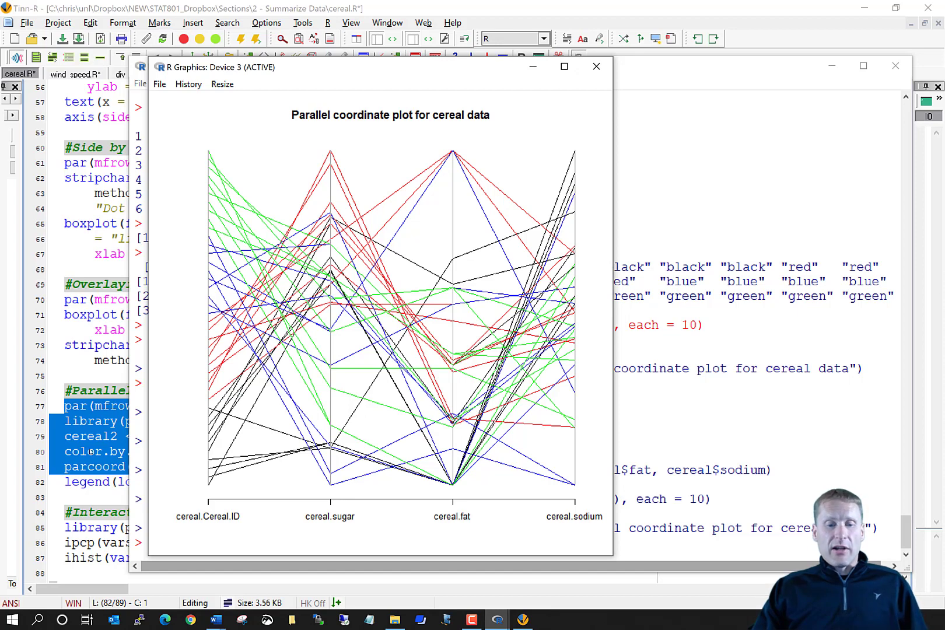
Step: Return to the script and review the legend() call on line 82, including its legend labels, lty and col arguments
{"action": "left_click", "coordinate": [91, 452]}
{"action": "double_click", "coordinate": [87, 482]}
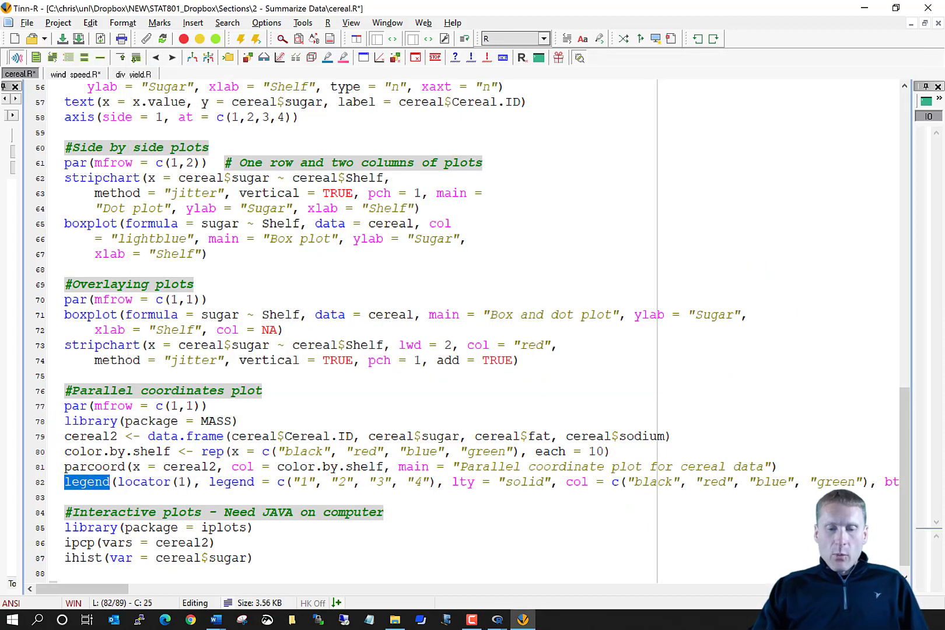
{"action": "double_click", "coordinate": [231, 482]}
{"action": "left_click", "coordinate": [279, 482]}
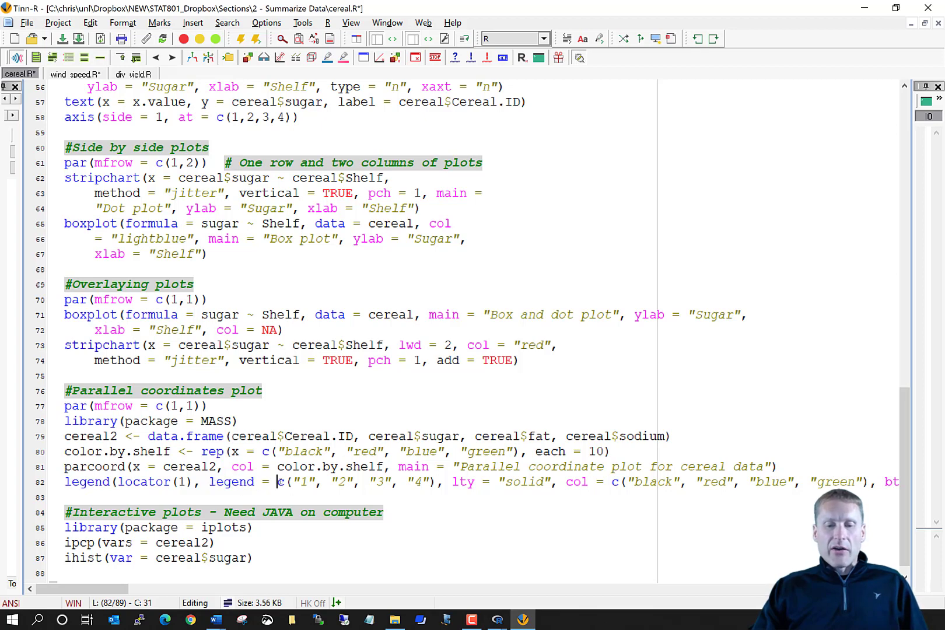
{"action": "left_click_drag", "start_coordinate": [279, 482], "coordinate": [438, 482]}
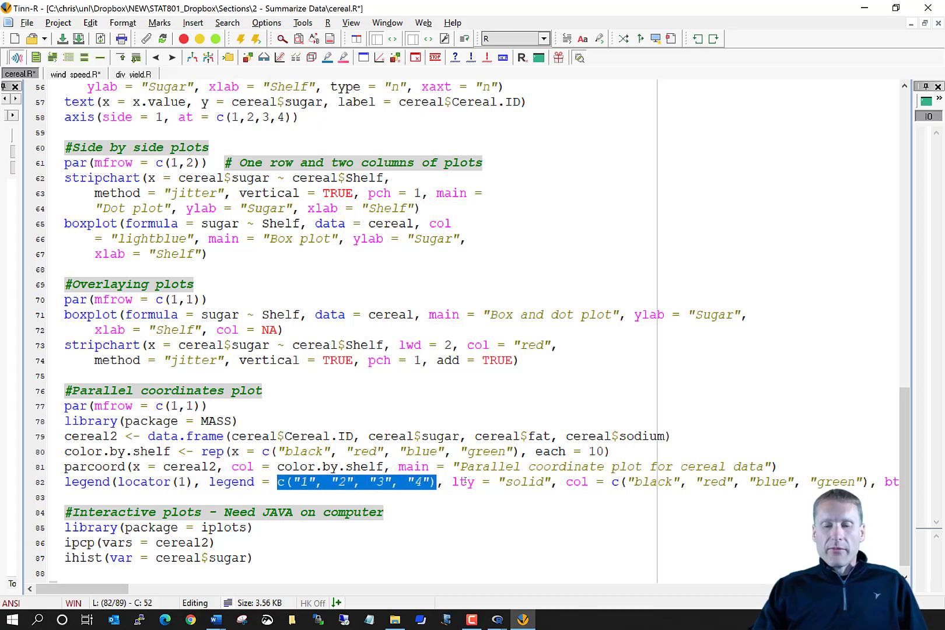
{"action": "double_click", "coordinate": [462, 482]}
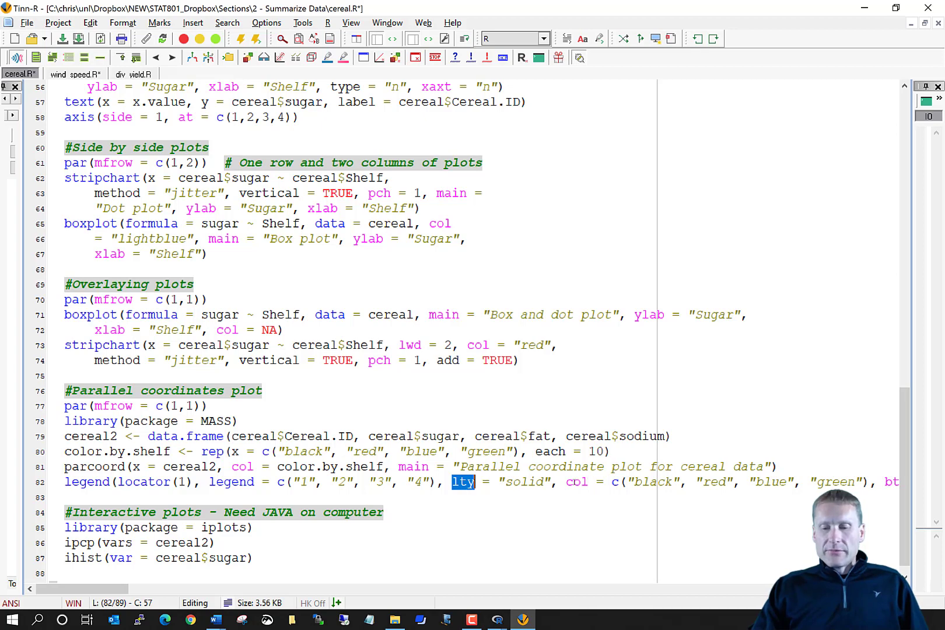
{"action": "double_click", "coordinate": [576, 482]}
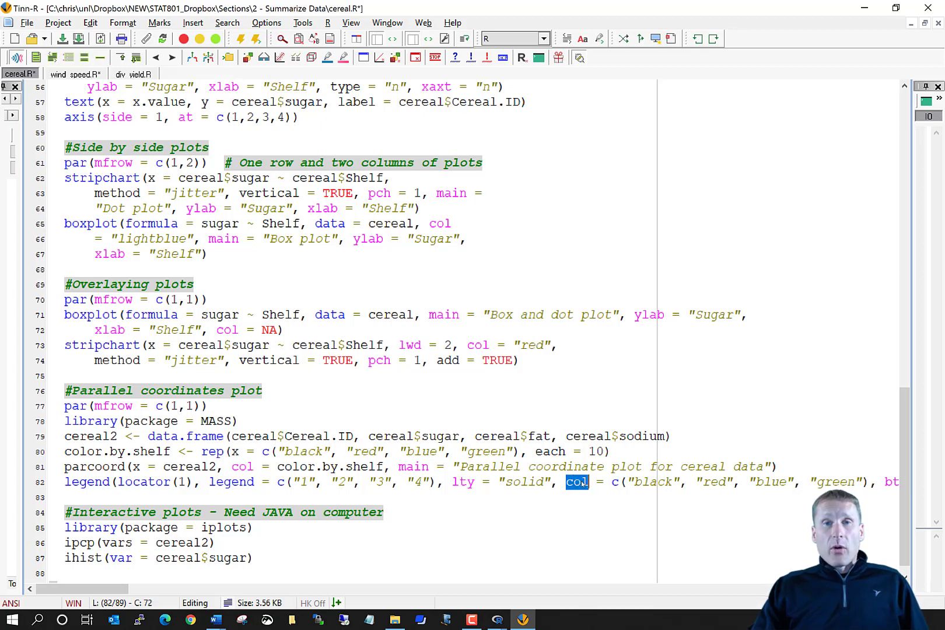
{"action": "left_click", "coordinate": [656, 482]}
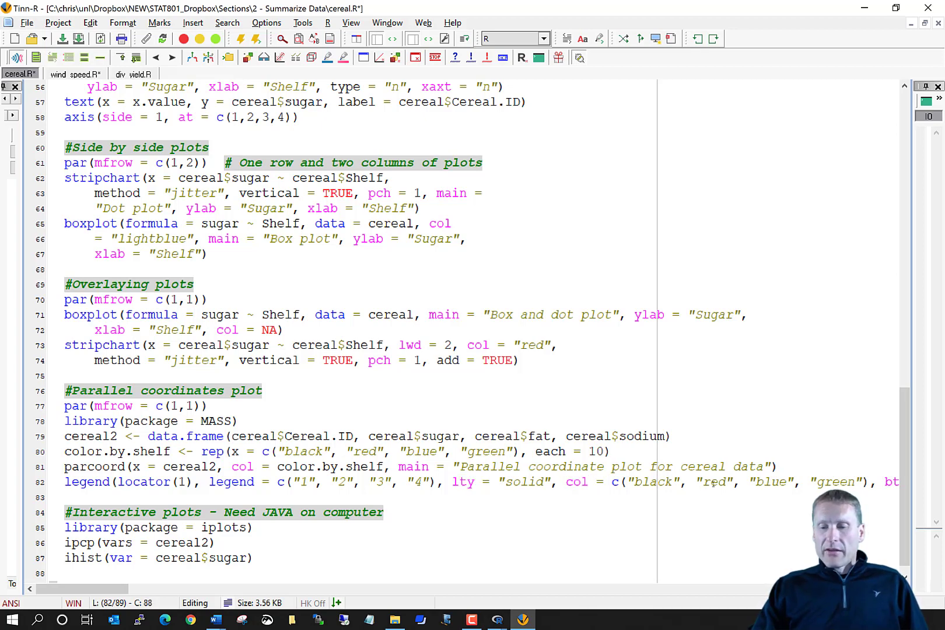
{"action": "left_click", "coordinate": [773, 482]}
{"action": "left_click", "coordinate": [847, 482]}
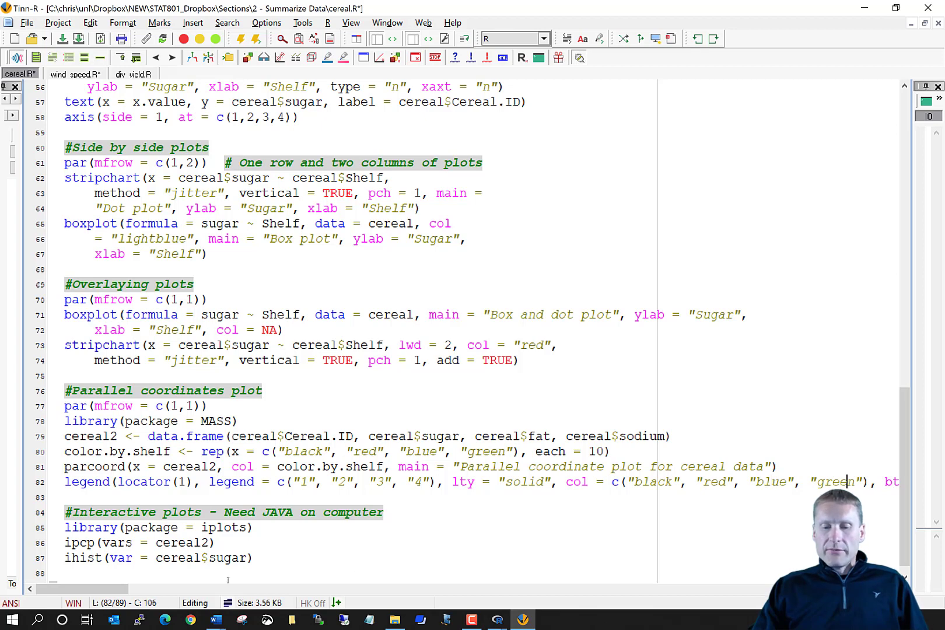
Step: Examine the bty = "n" argument and the locator(1) expression in the legend() call on line 82
{"action": "left_click_drag", "start_coordinate": [82, 590], "coordinate": [107, 589]}
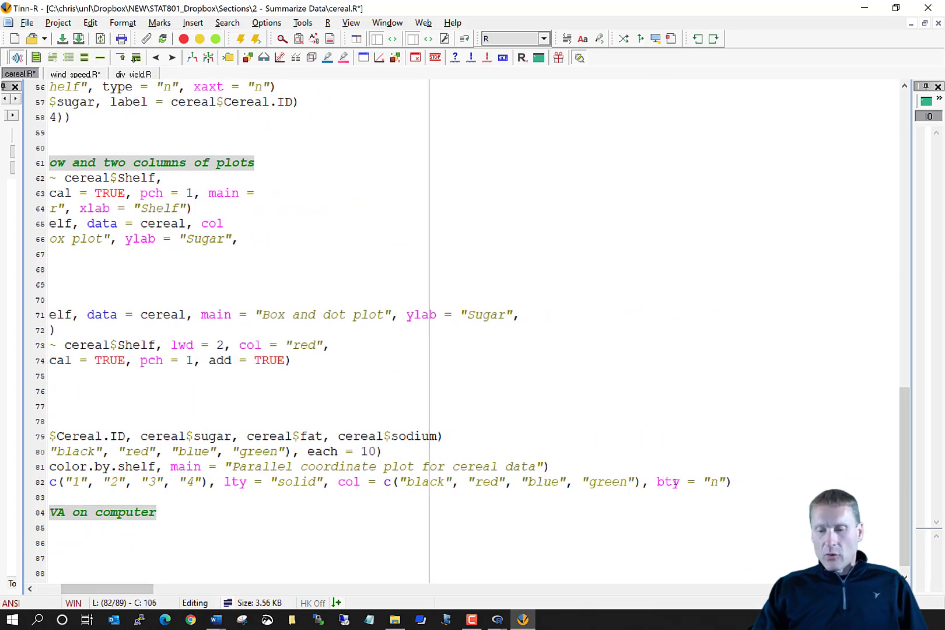
{"action": "double_click", "coordinate": [675, 482]}
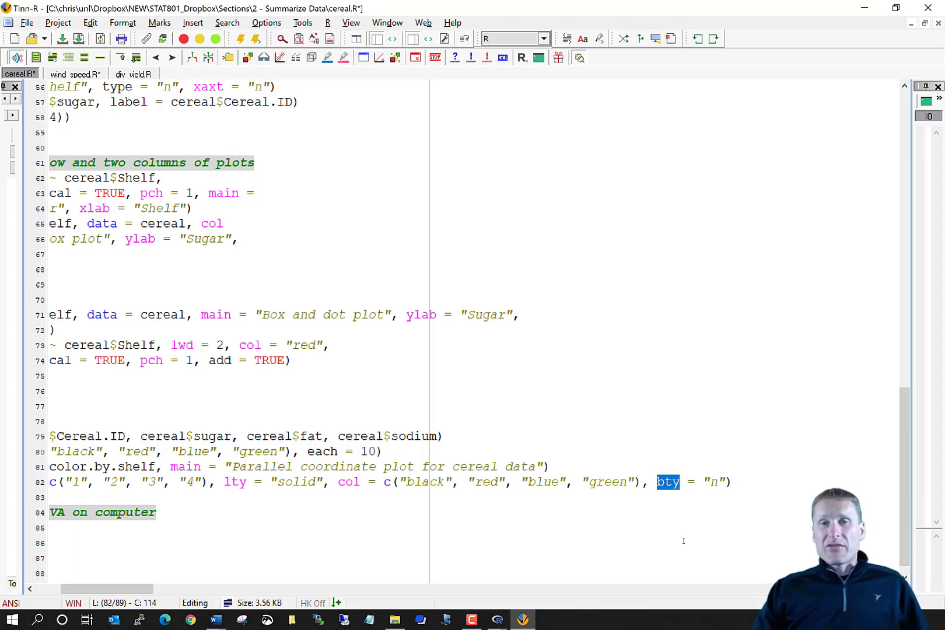
{"action": "left_click_drag", "start_coordinate": [702, 483], "coordinate": [727, 480]}
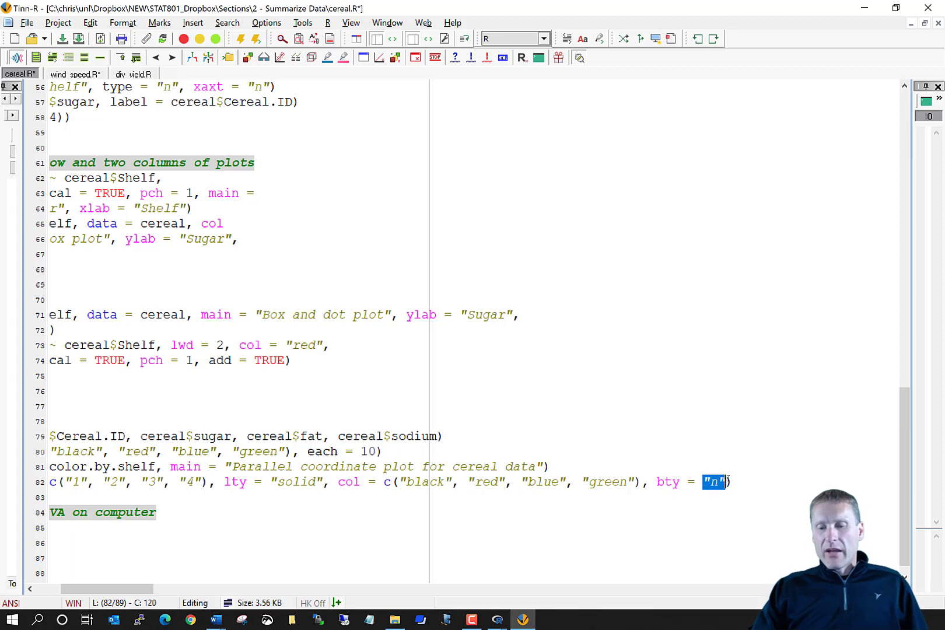
{"action": "left_click_drag", "start_coordinate": [93, 589], "coordinate": [58, 592]}
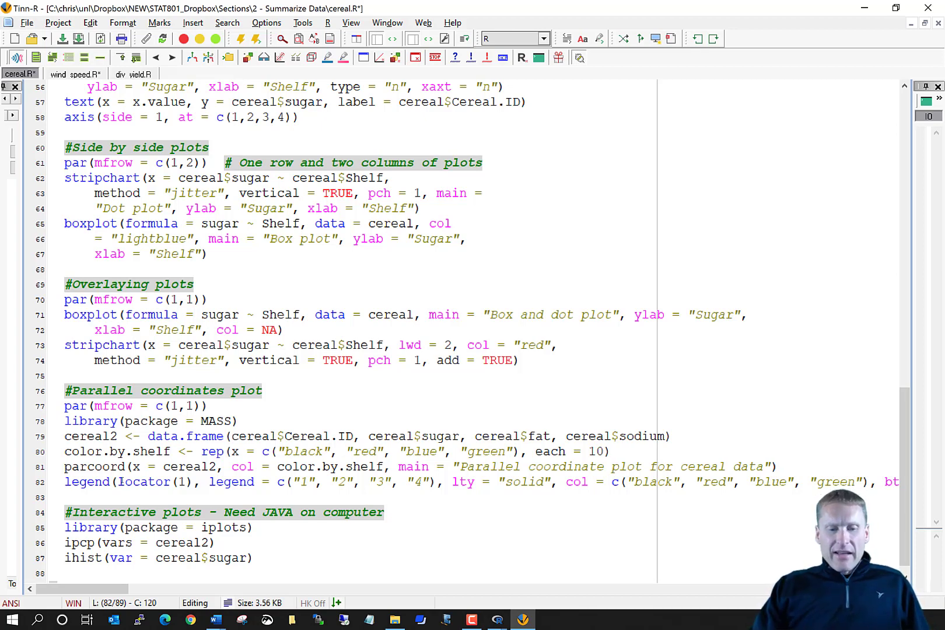
{"action": "left_click_drag", "start_coordinate": [118, 482], "coordinate": [193, 482]}
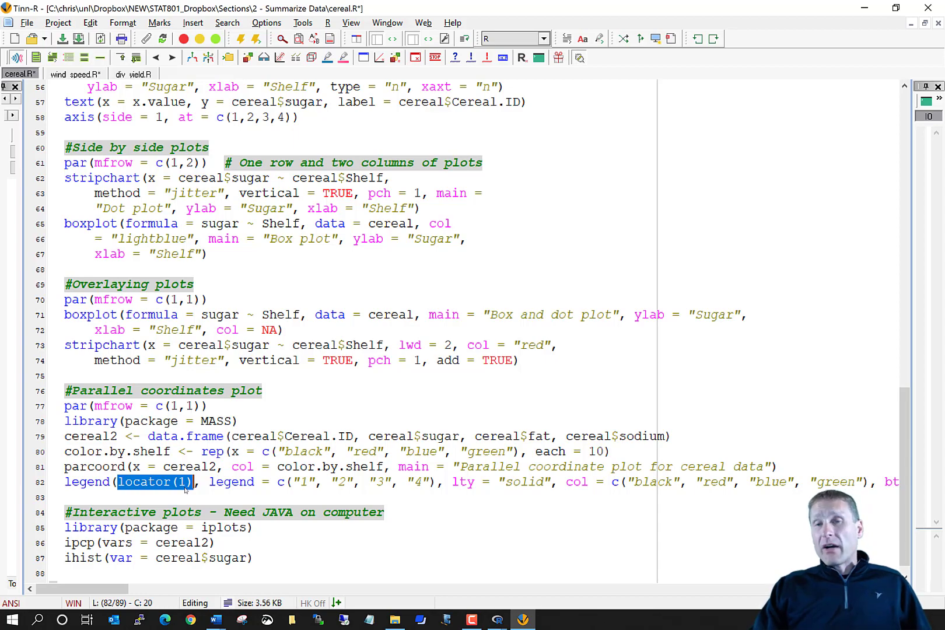
Step: Run the legend() call on line 82 and place the legend near the plot's top, between the cereal.Cereal.ID and cereal.sugar axes
{"action": "left_click", "coordinate": [52, 57]}
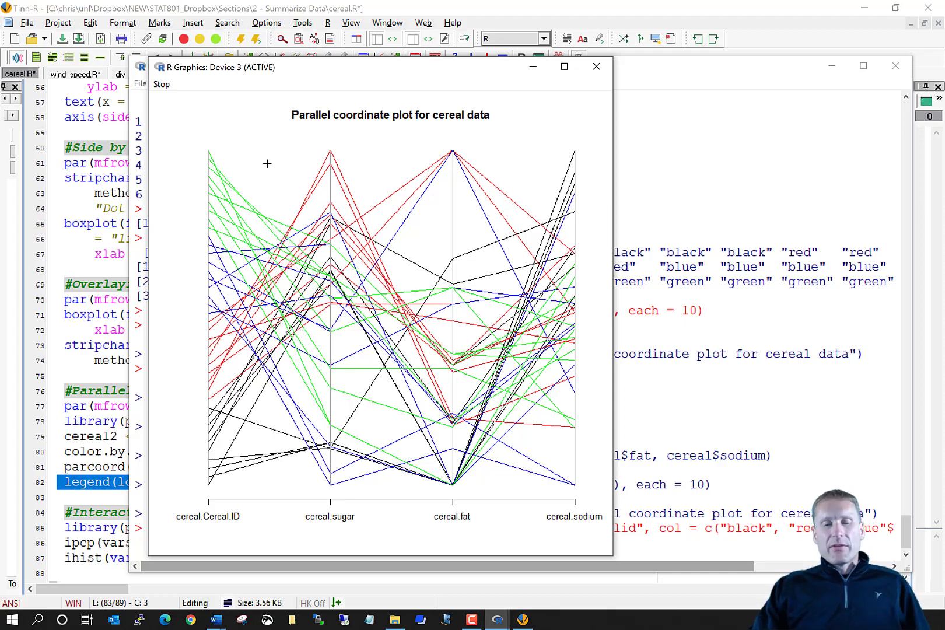
{"action": "left_click", "coordinate": [238, 148]}
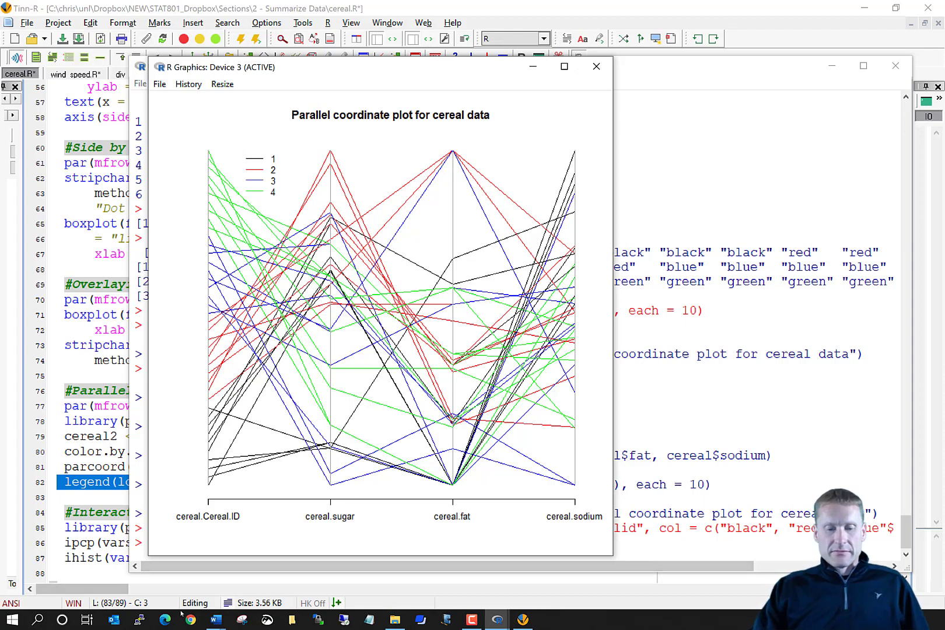
Step: Switch to the GraphicalSummary-2.docx notes in Word at the comments on plot construction
{"action": "left_click", "coordinate": [215, 619]}
{"action": "left_click", "coordinate": [275, 562]}
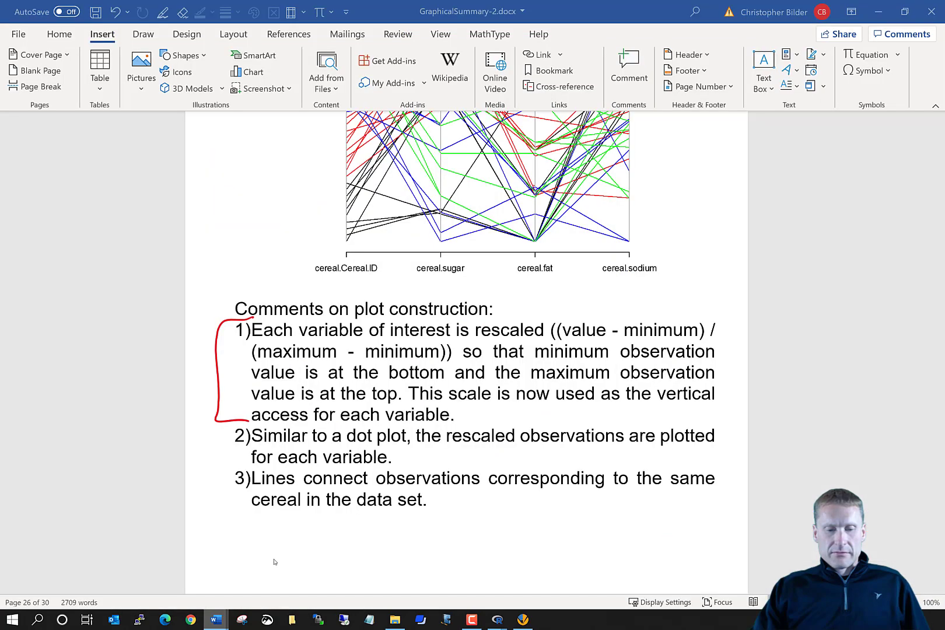